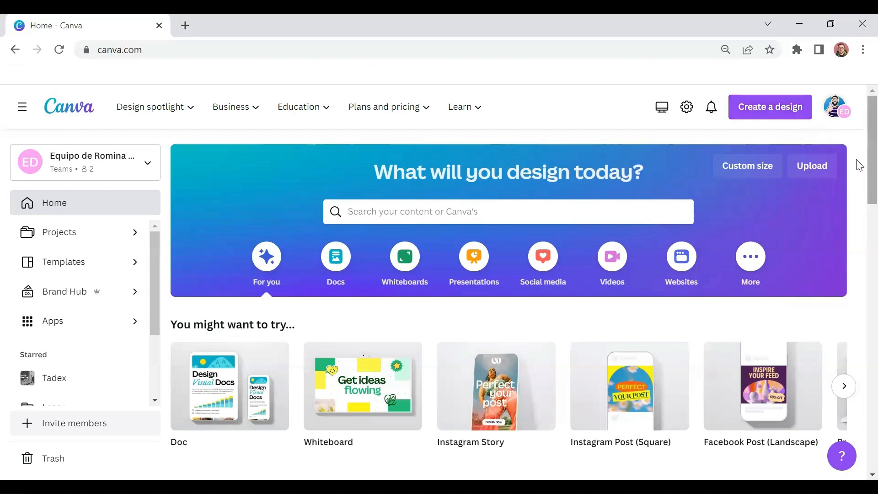
Step: Open the list of new design types and look through the suggested formats and their sizes
left_click(777, 112)
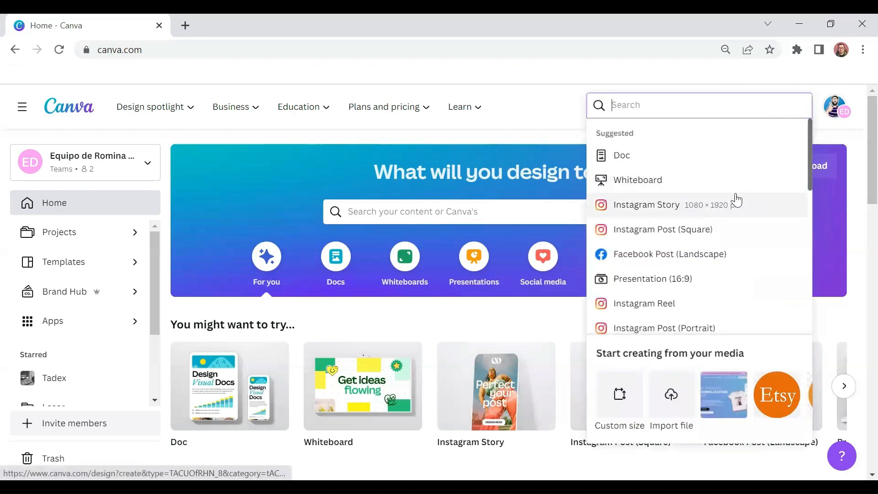
scroll(735, 198, "down", 8)
scroll(734, 200, "down", 5)
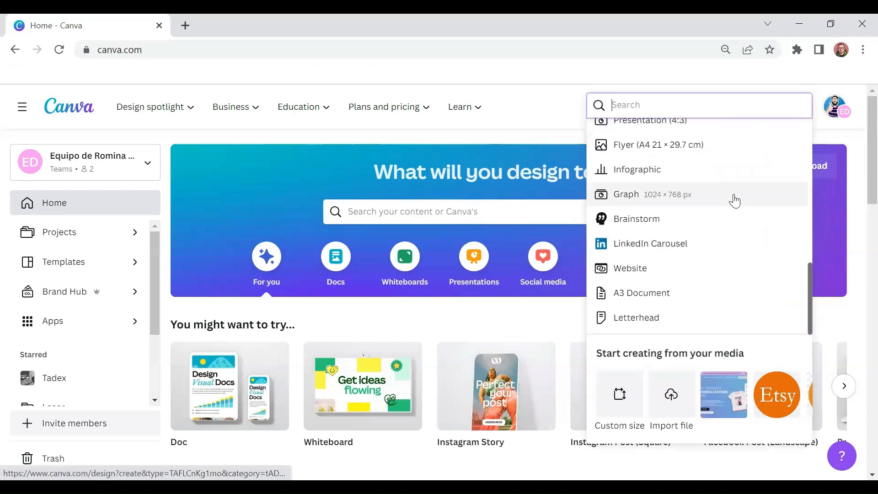
scroll(735, 169, "up", 12)
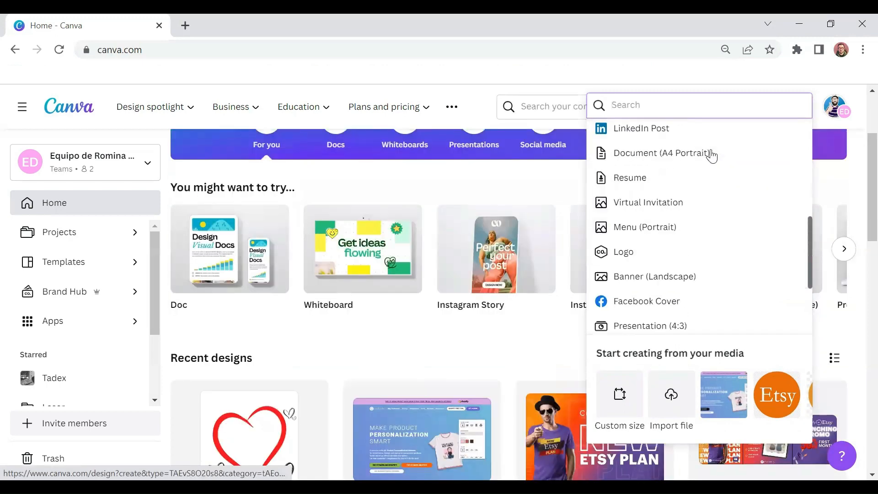
scroll(701, 190, "down", 2)
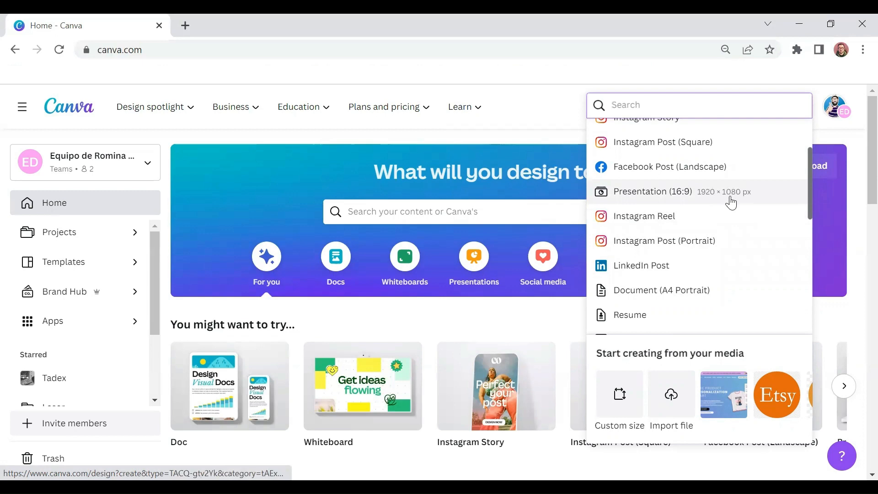
scroll(729, 201, "down", 3)
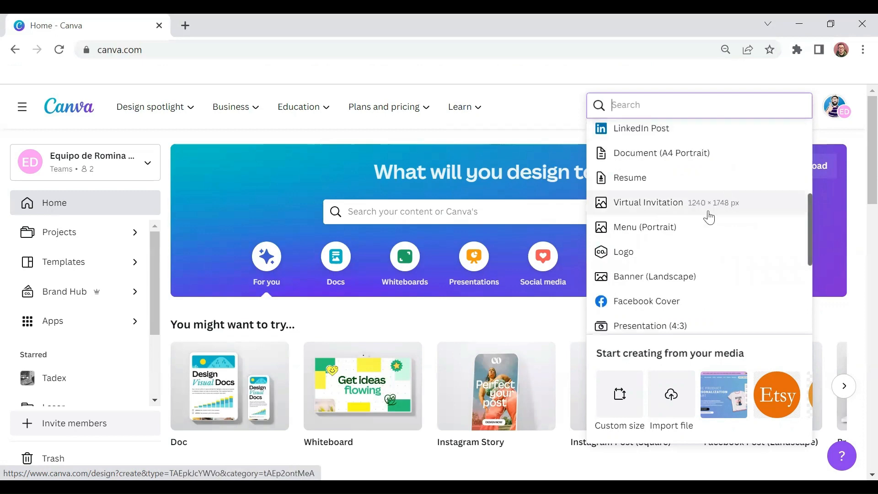
scroll(712, 259, "up", 4)
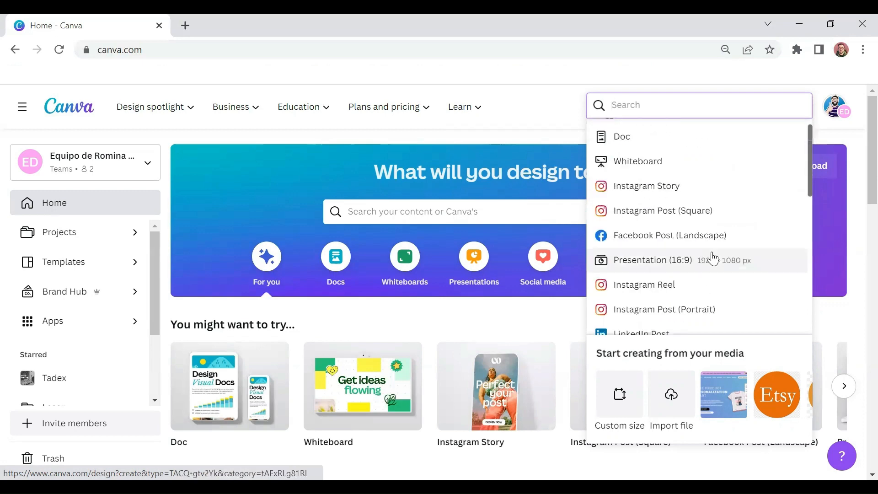
scroll(712, 259, "up", 1)
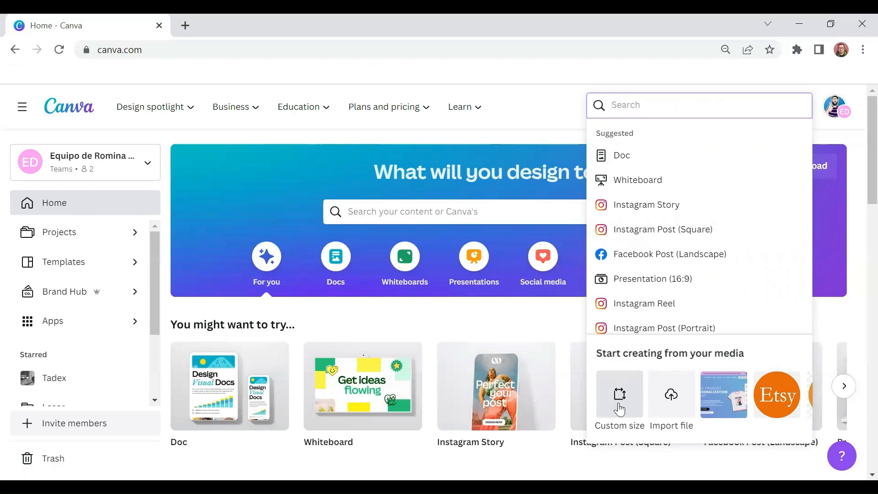
Step: Create a new custom-size design with width 1080 and height 1080, keeping pixels as the unit
left_click(620, 392)
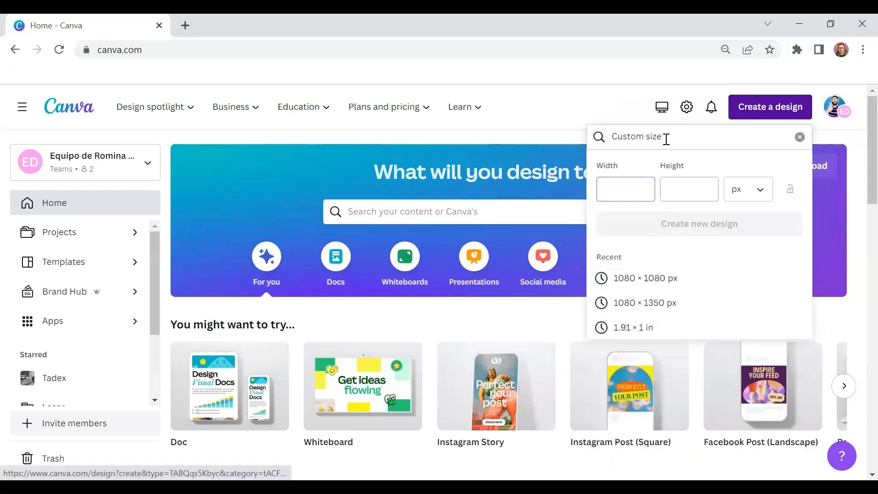
left_click(746, 199)
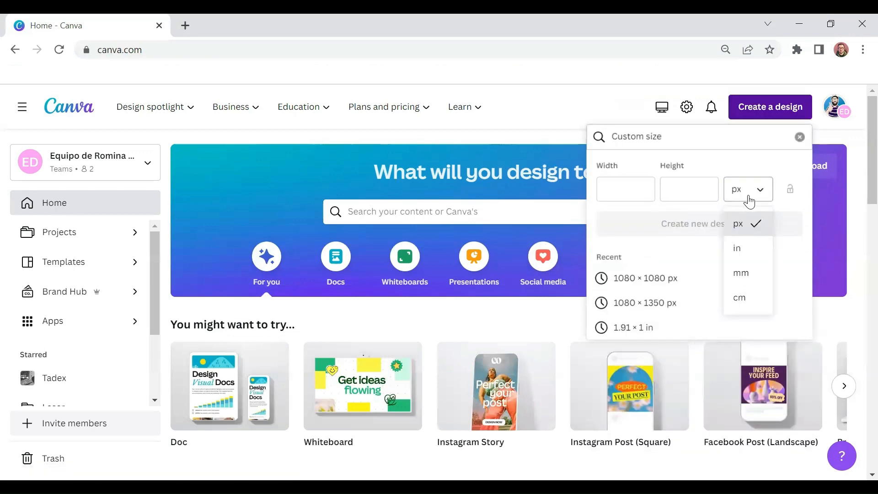
left_click(630, 182)
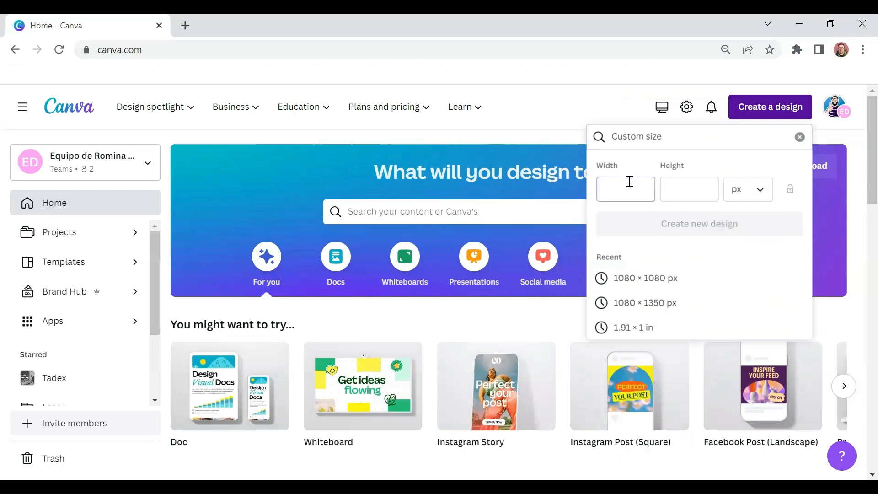
type("1080")
left_click(671, 189)
type("10")
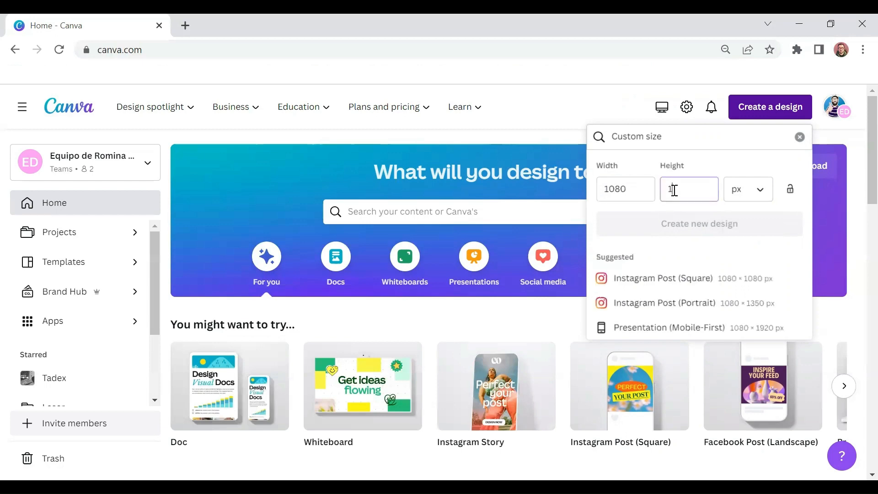
type("80")
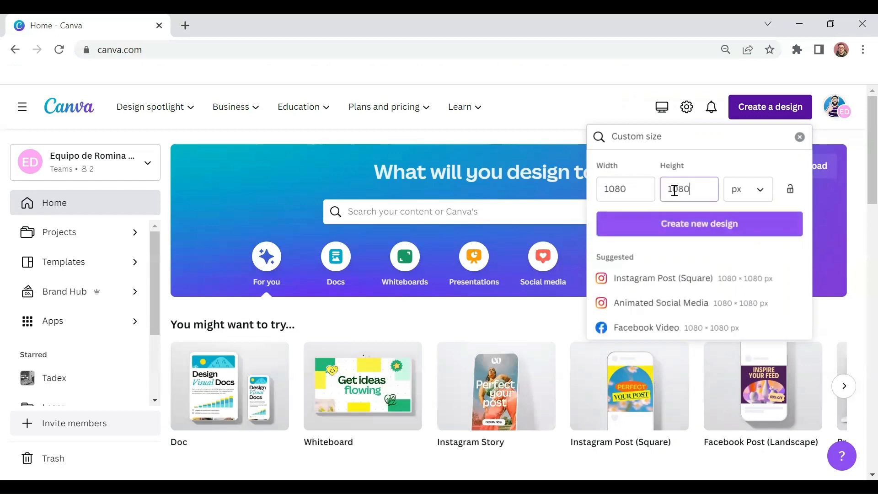
left_click(691, 224)
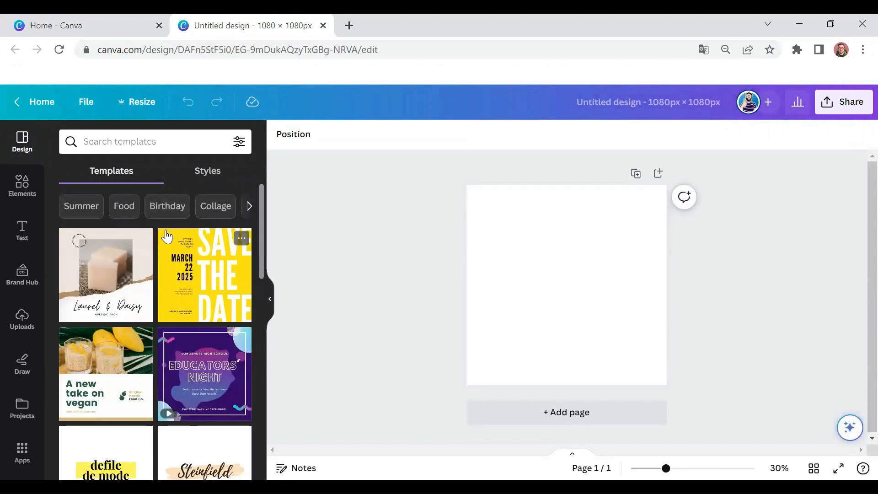
Step: Look through the design templates offered for the blank square page
scroll(166, 234, "down", 3)
scroll(165, 234, "down", 3)
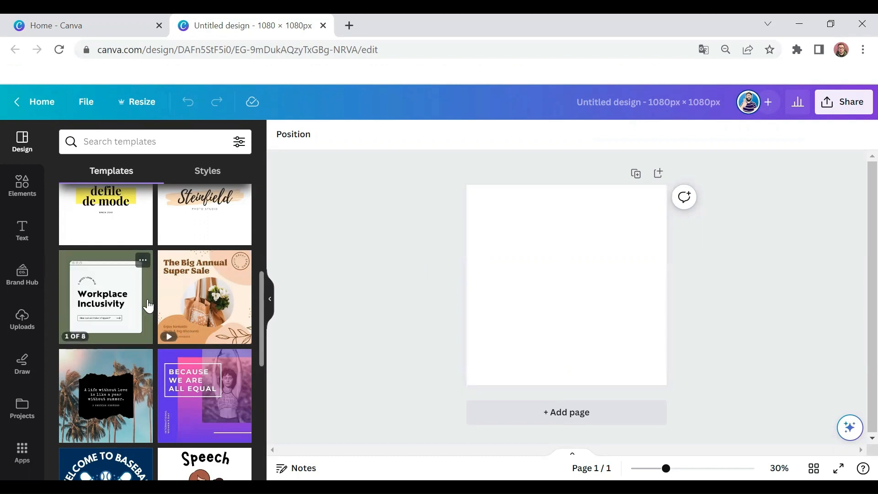
scroll(146, 305, "down", 5)
scroll(153, 306, "down", 1)
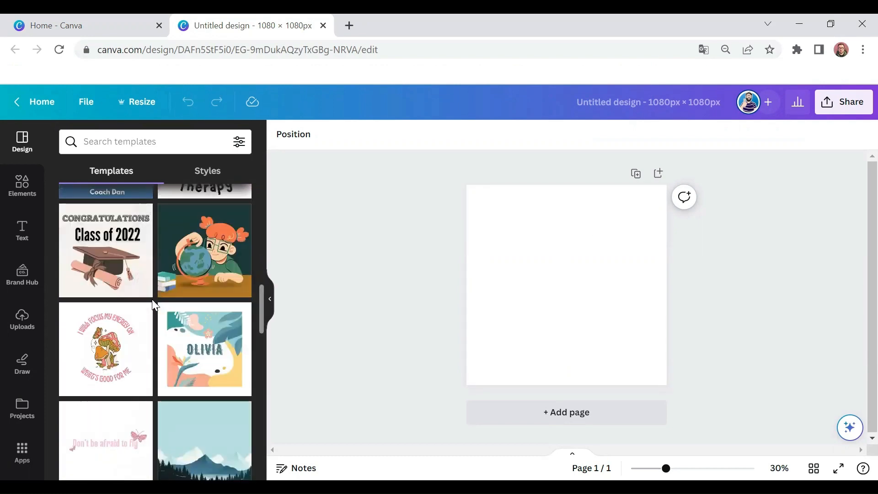
scroll(153, 303, "up", 10)
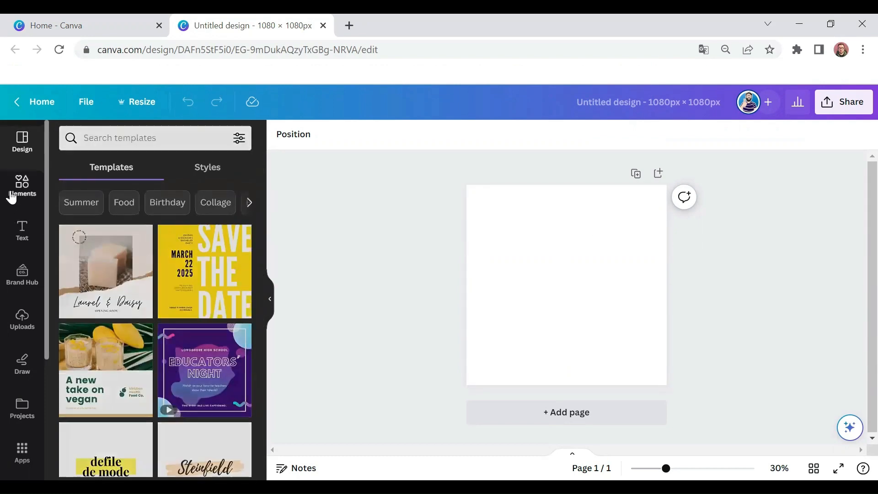
Step: Examine the element categories, from lines, shapes, graphics and stickers to photos, videos, audio, charts and tables
left_click(19, 185)
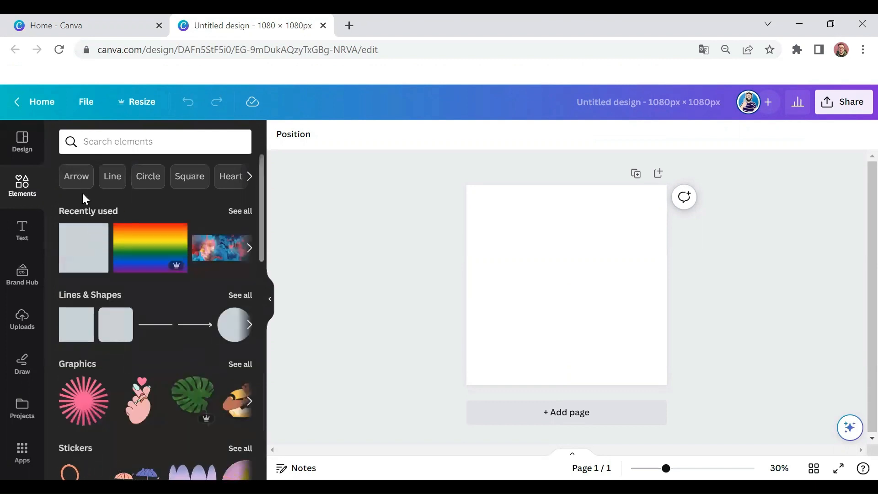
scroll(148, 314, "down", 1)
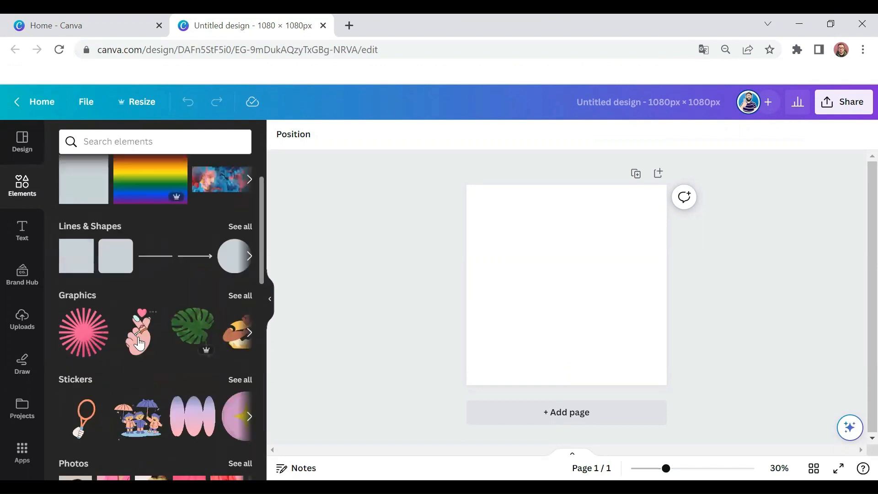
scroll(128, 319, "down", 1)
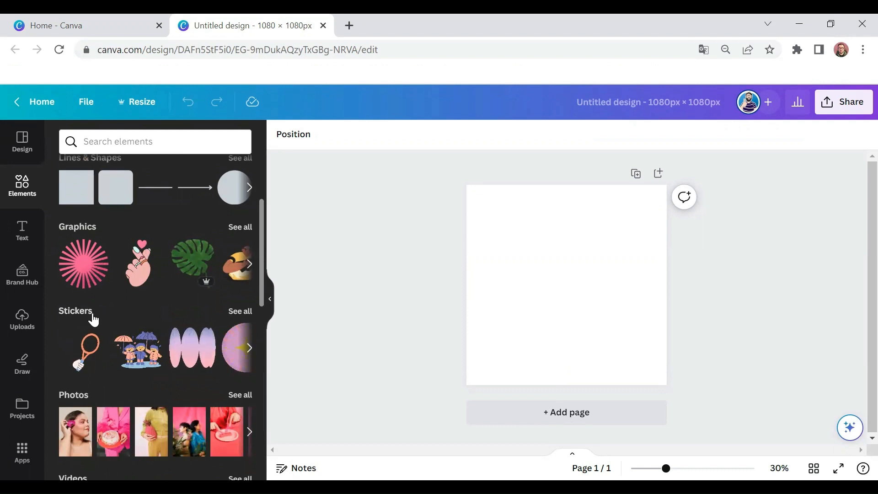
scroll(128, 348, "down", 1)
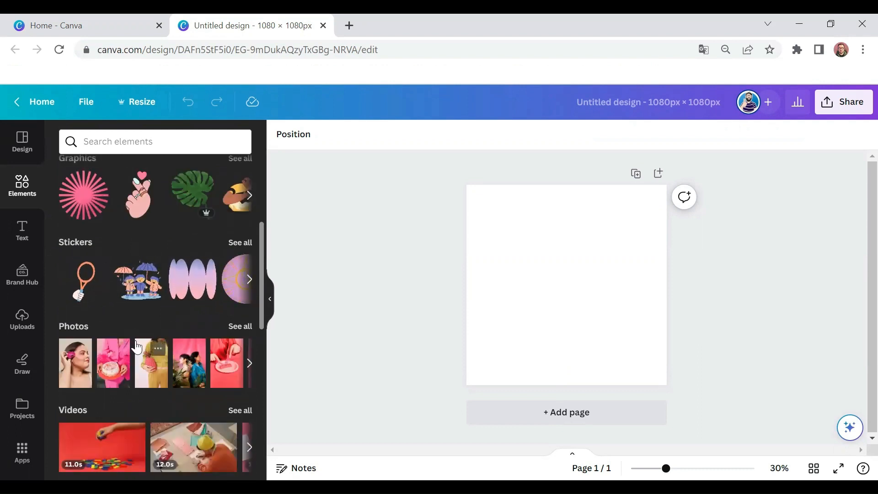
scroll(135, 339, "down", 2)
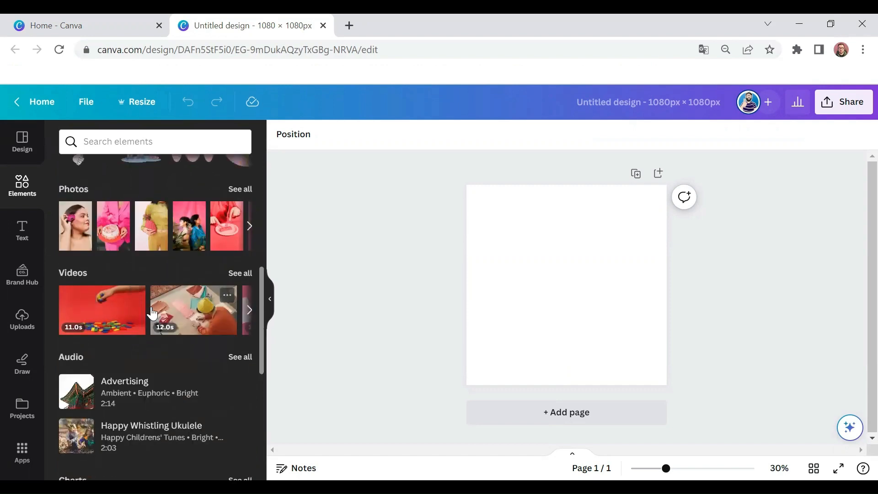
scroll(153, 314, "down", 1)
scroll(152, 315, "up", 2)
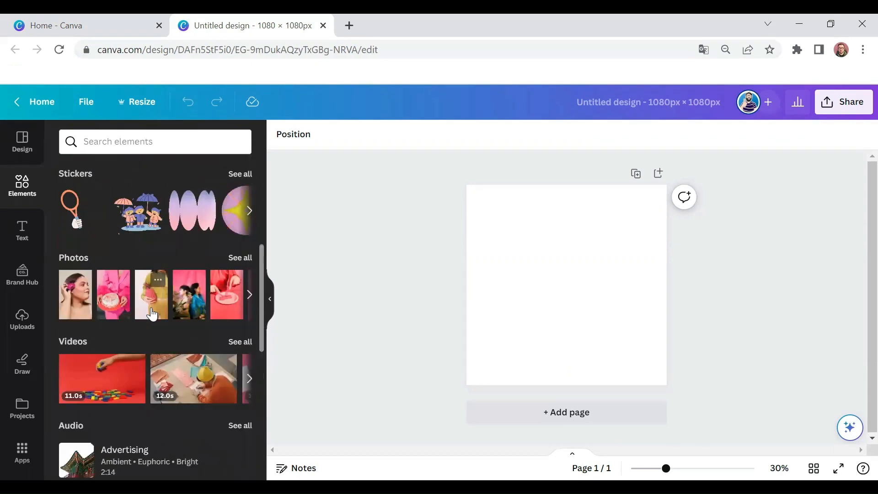
scroll(152, 311, "down", 3)
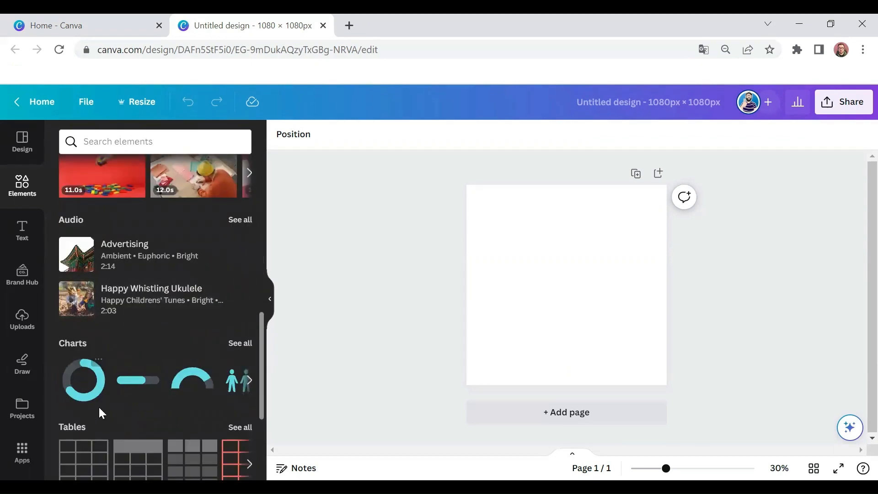
scroll(106, 393, "down", 1)
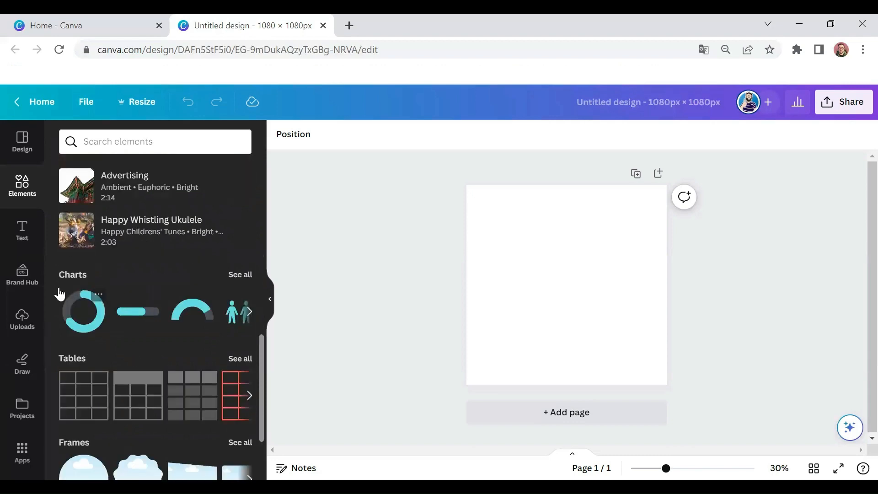
mouse_move(93, 312)
scroll(176, 327, "up", 8)
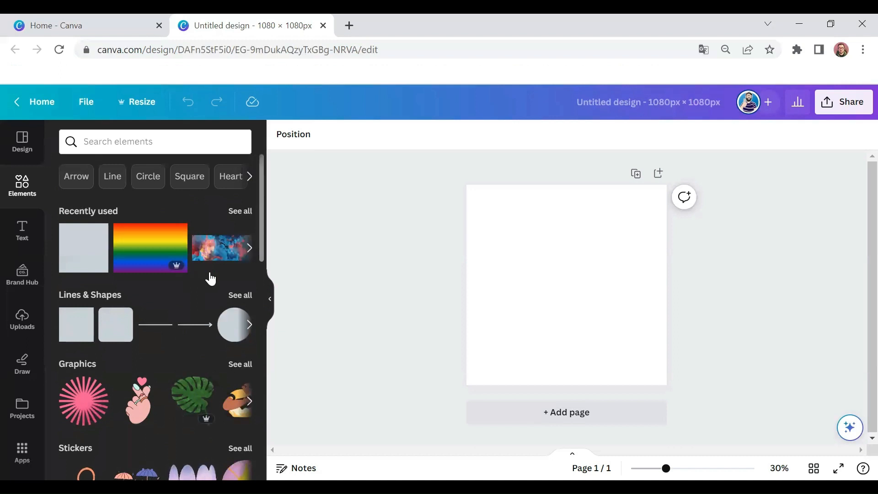
Step: Examine the text options, including the default text styles and the font combinations
left_click(26, 229)
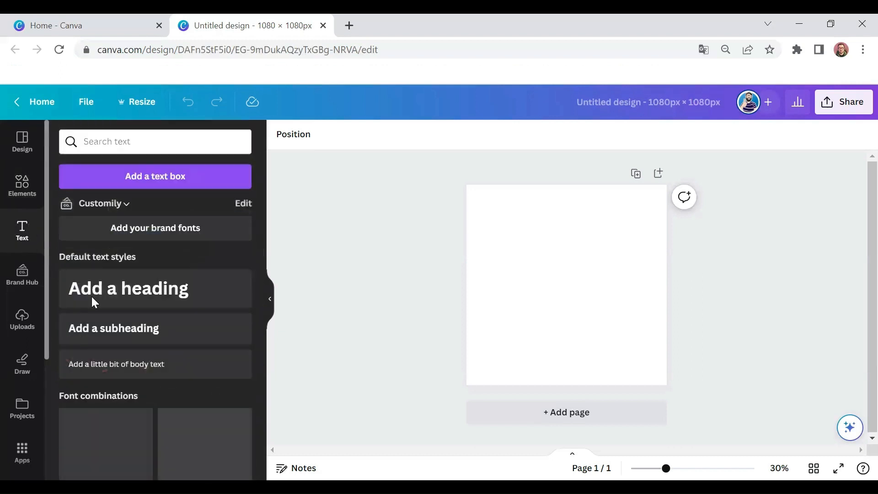
scroll(155, 347, "down", 3)
scroll(167, 365, "down", 2)
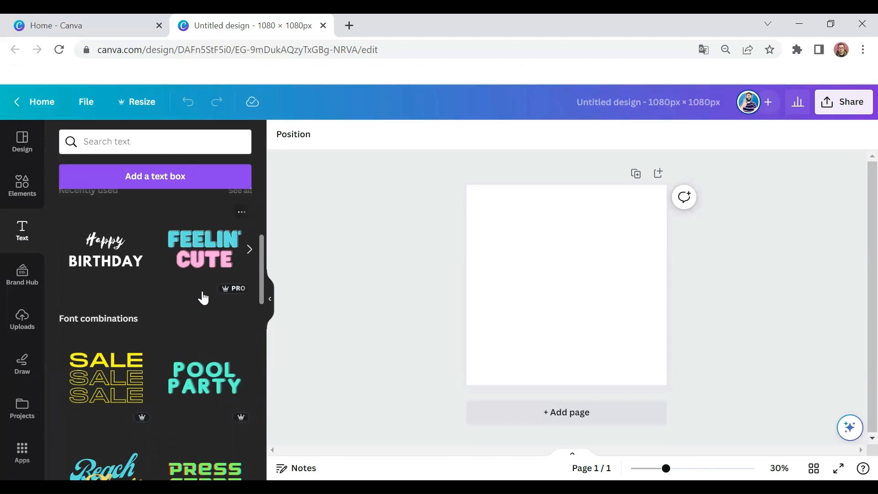
scroll(194, 322, "down", 5)
scroll(193, 322, "down", 3)
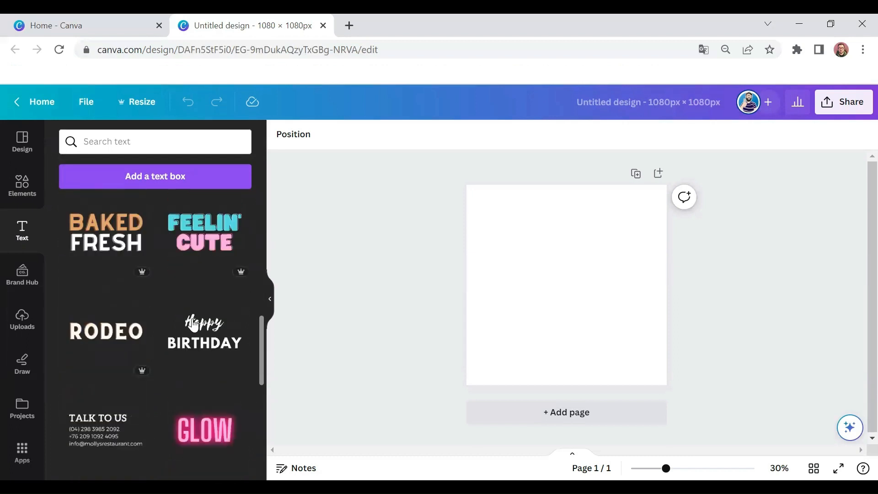
scroll(192, 322, "up", 12)
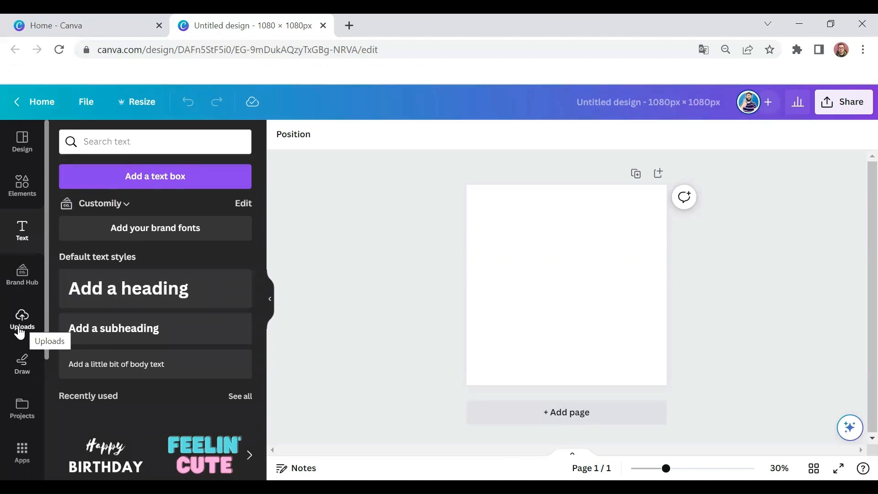
Step: Show the drawing tools and look over the remaining editor tool categories, such as apps, audio, videos and background
left_click(31, 366)
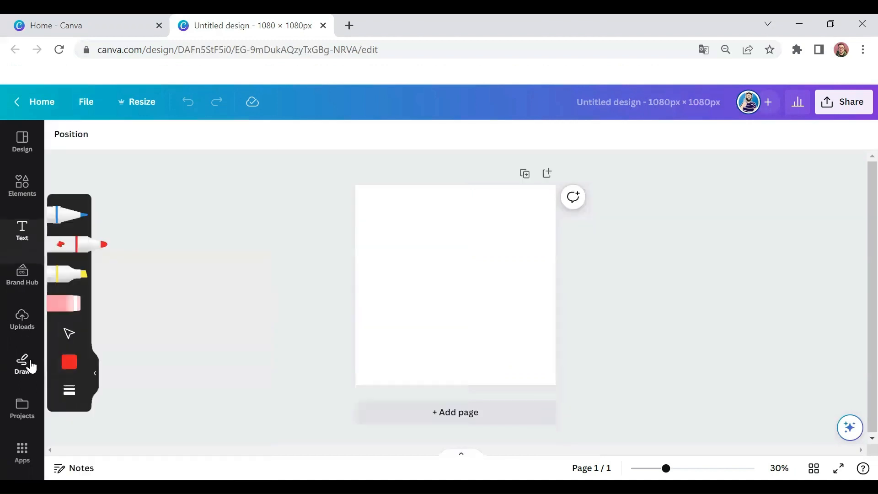
scroll(20, 338, "down", 2)
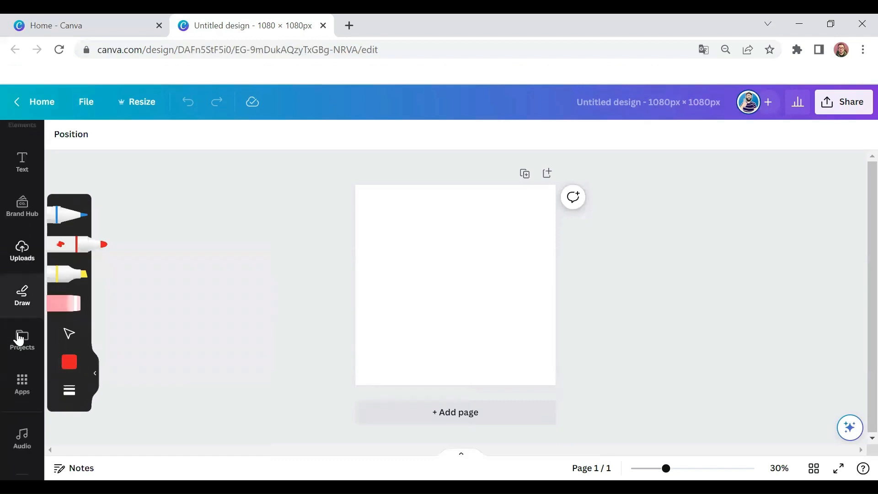
scroll(19, 340, "down", 2)
scroll(20, 339, "down", 1)
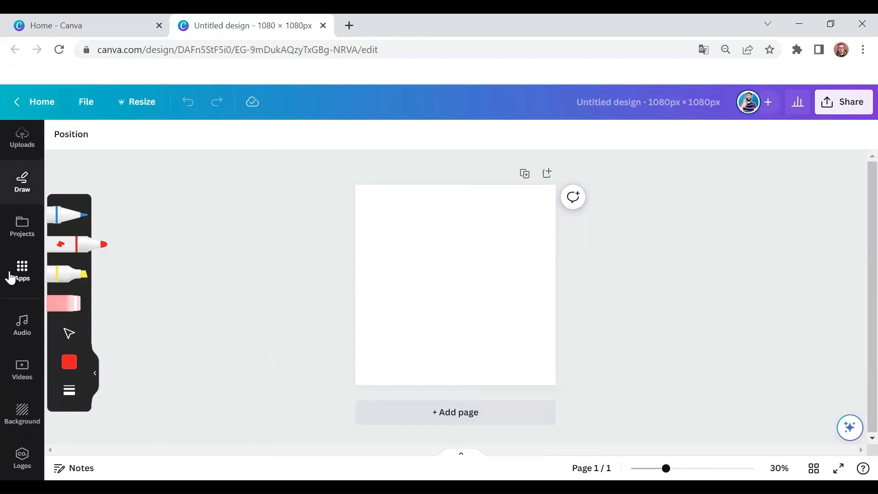
scroll(10, 278, "up", 5)
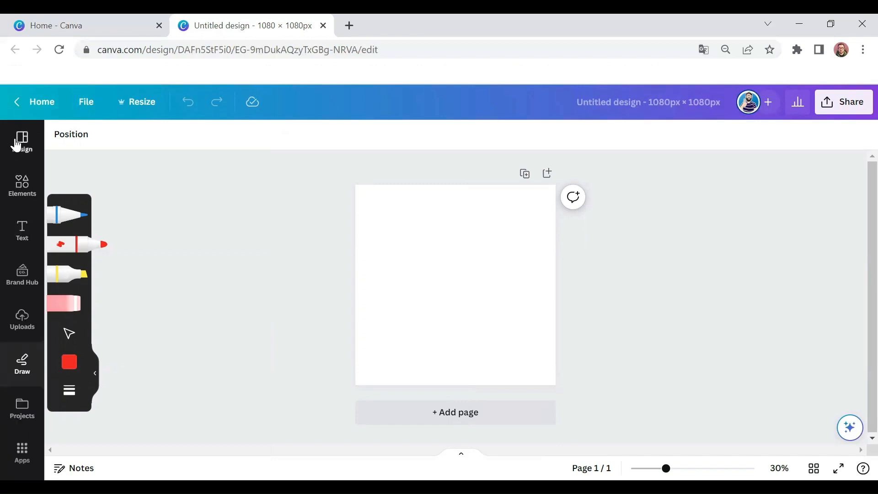
Step: Return to the design templates and select the blank page on the canvas
left_click(20, 151)
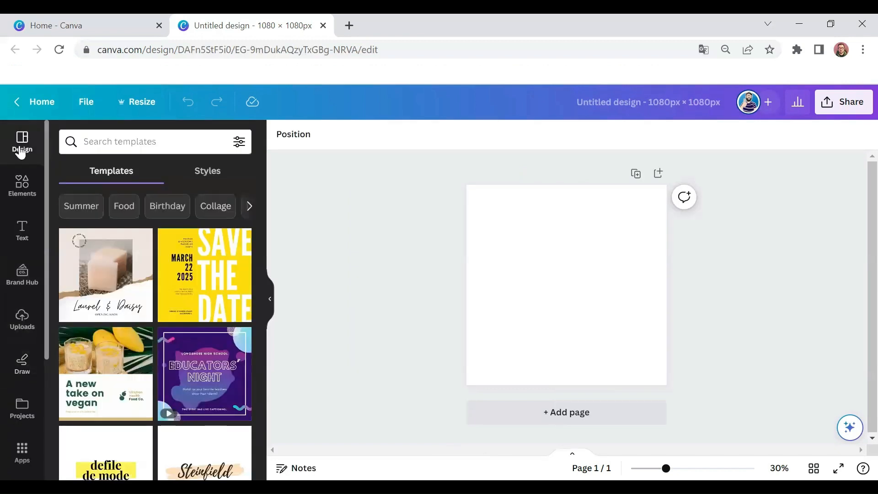
left_click(510, 221)
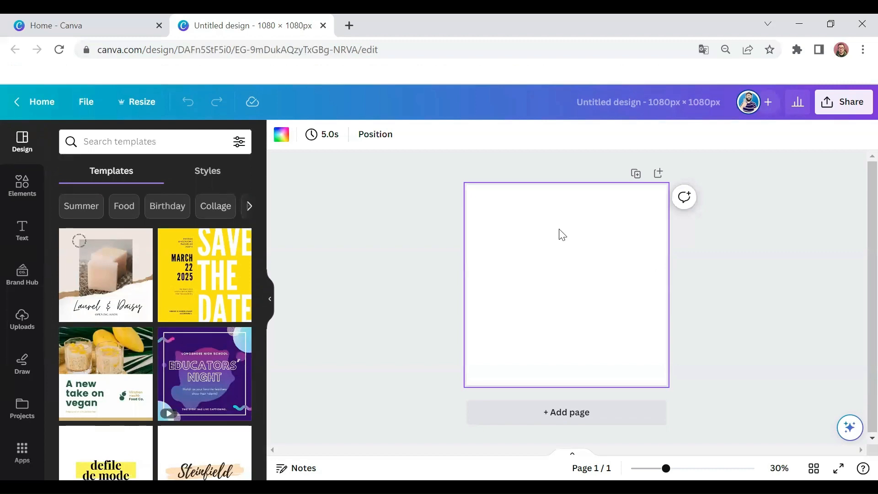
Step: Search the elements for "hearts", limit the results to graphics and add the three pink brush-stroke hearts to the page
left_click(28, 190)
left_click(114, 142)
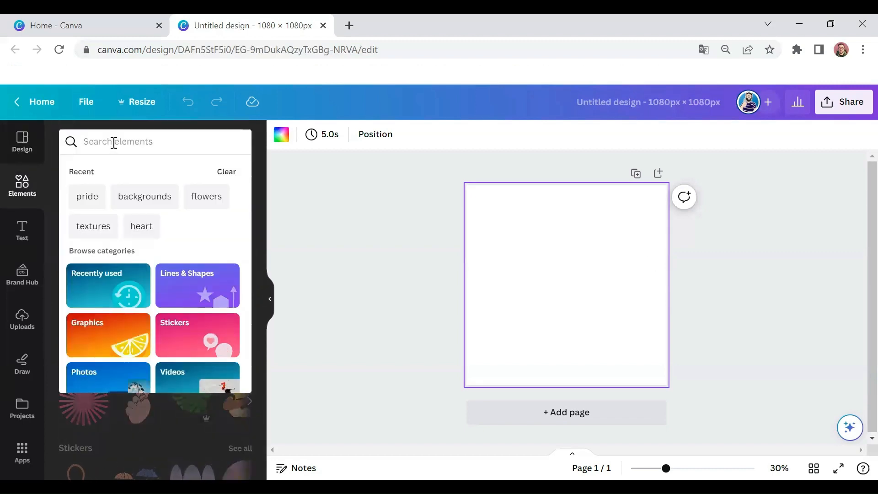
type("hearts")
key("Return")
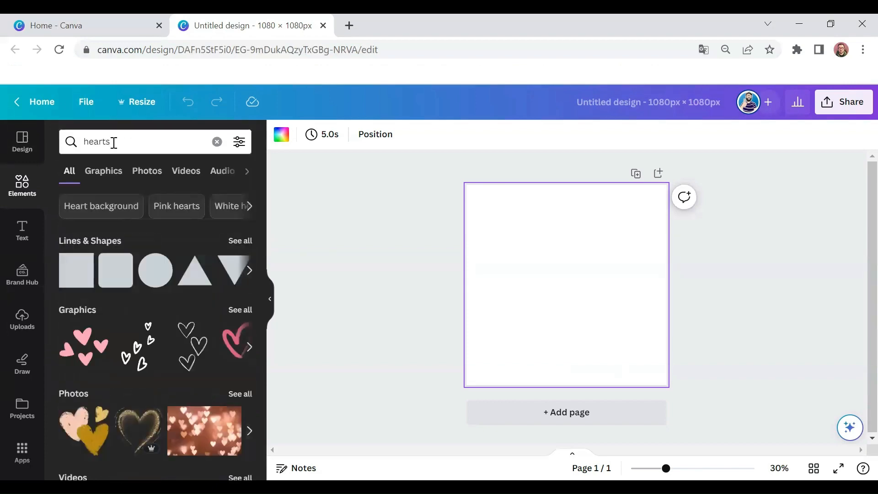
left_click(109, 173)
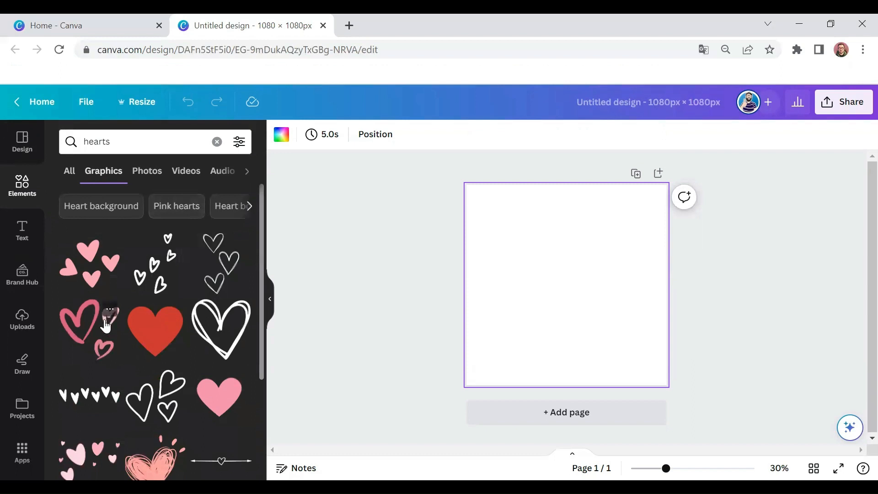
left_click(91, 338)
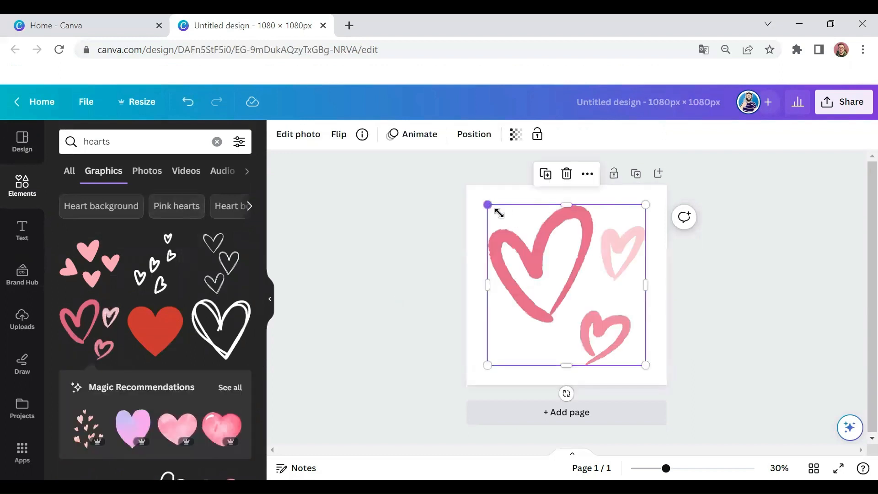
Step: Shrink the pink hearts graphic slightly and center it horizontally on the page
left_click_drag(498, 209, 508, 227)
mouse_move(561, 272)
left_mouse_down()
mouse_move(548, 265)
mouse_move(557, 270)
left_mouse_up()
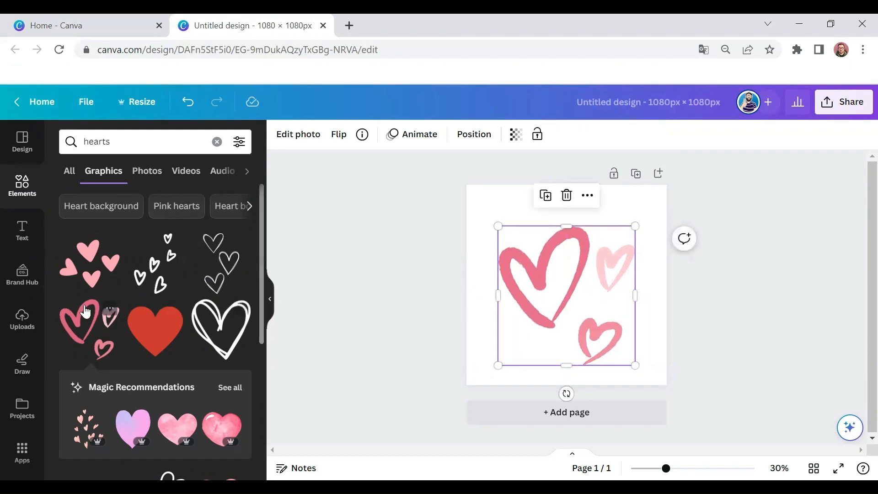
left_click(478, 220)
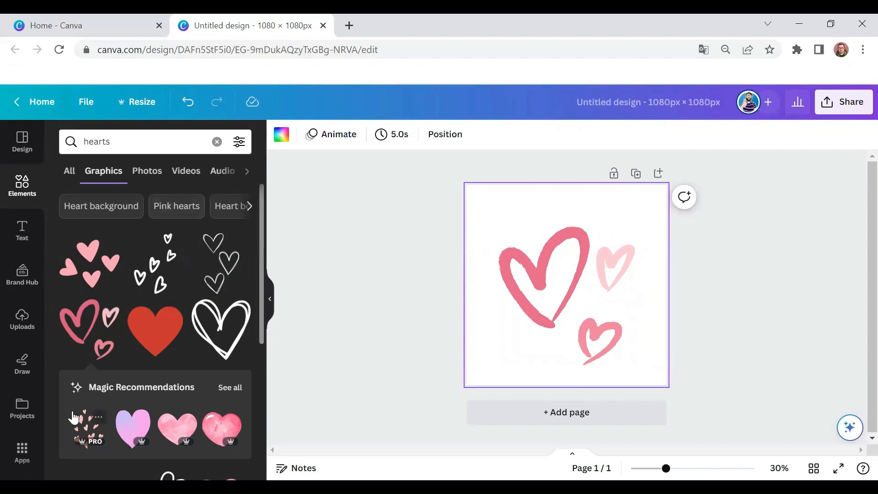
Step: Add the red and pink scattered-hearts graphic and enlarge it to cover the whole page
scroll(151, 315, "down", 8)
scroll(123, 317, "down", 5)
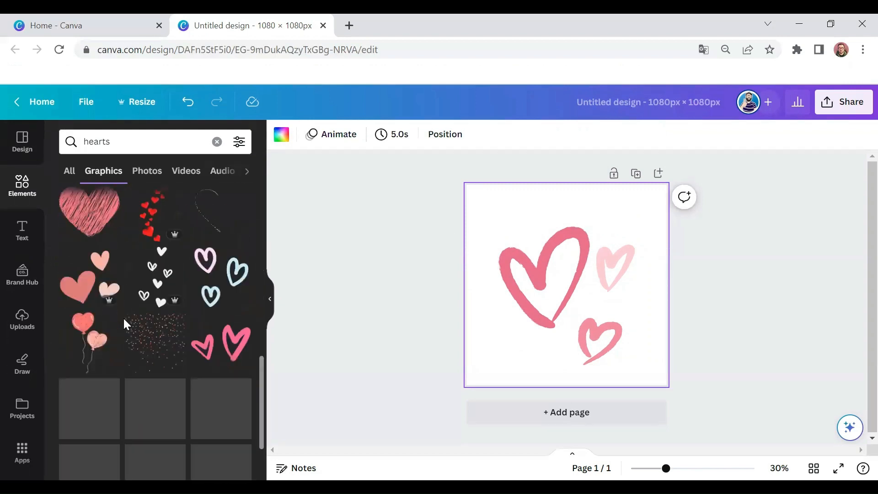
left_click(147, 340)
left_click_drag(582, 290, 523, 229)
left_click_drag(547, 263, 670, 385)
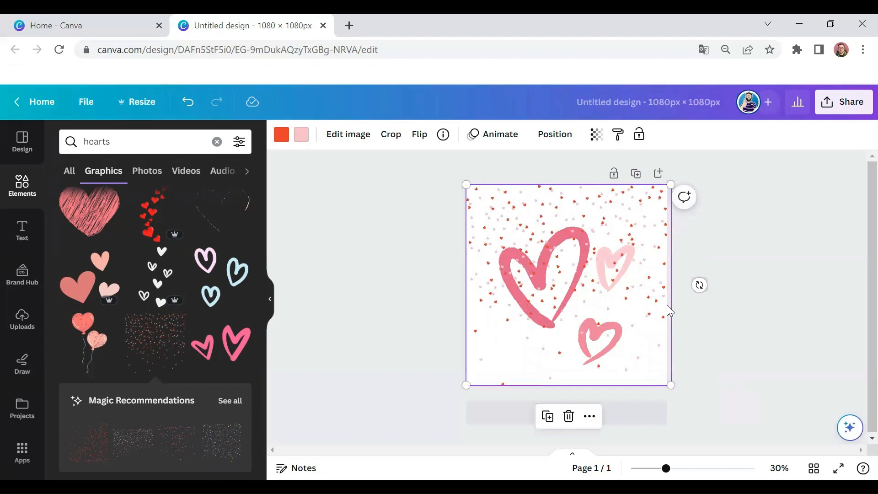
left_click_drag(640, 234, 632, 228)
Step: Send the scattered-hearts graphic to the back, behind the three pink hearts
right_click(632, 229)
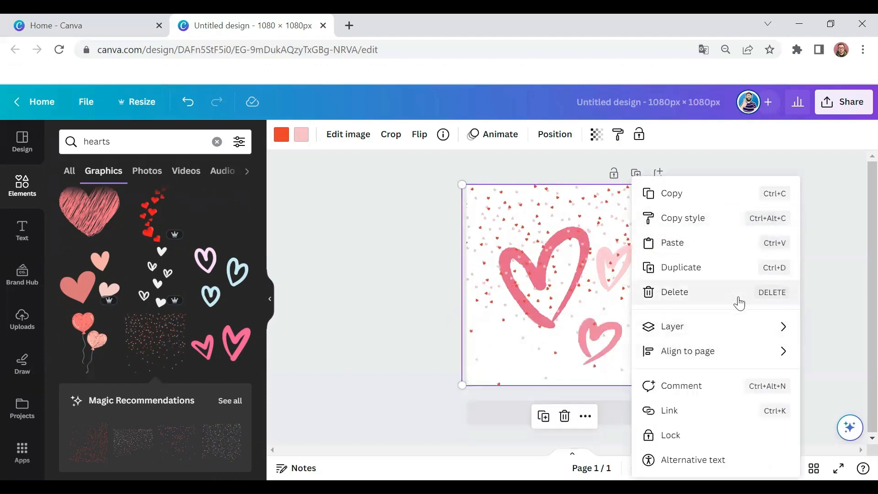
left_click(535, 208)
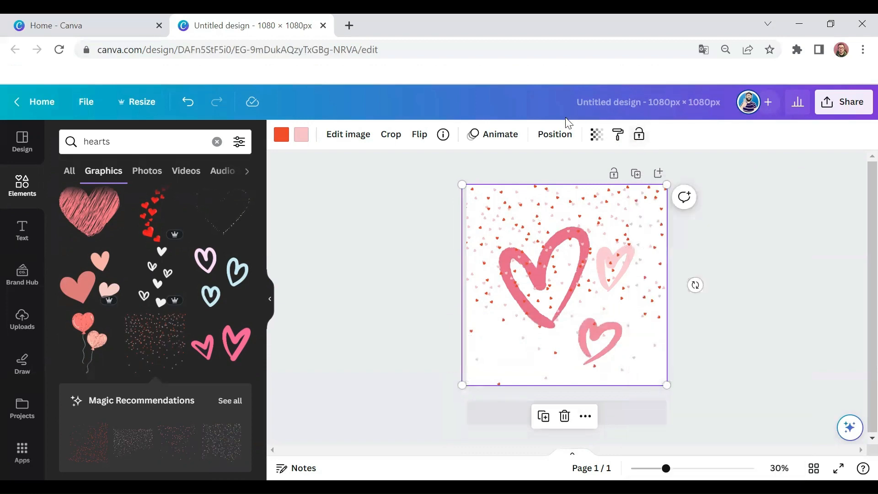
left_click(555, 134)
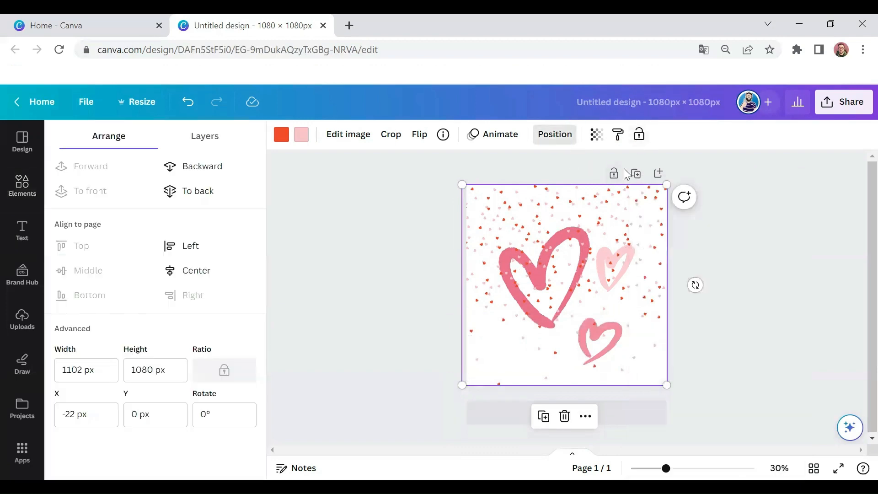
left_click(212, 200)
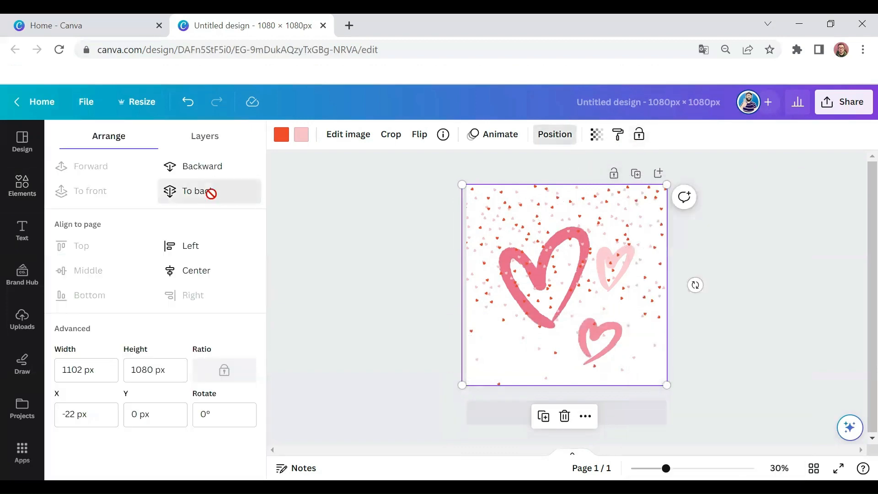
left_click(581, 292)
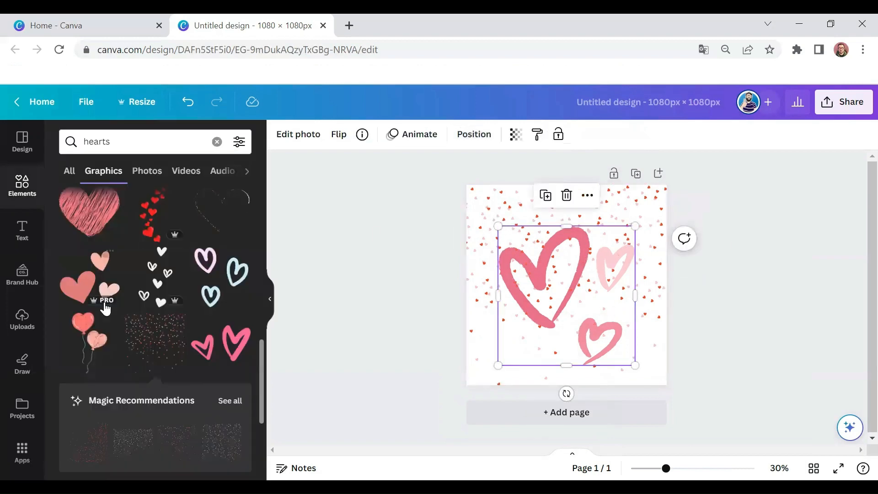
Step: Make the scattered-hearts background more transparent so its colors look paler
left_click(485, 203)
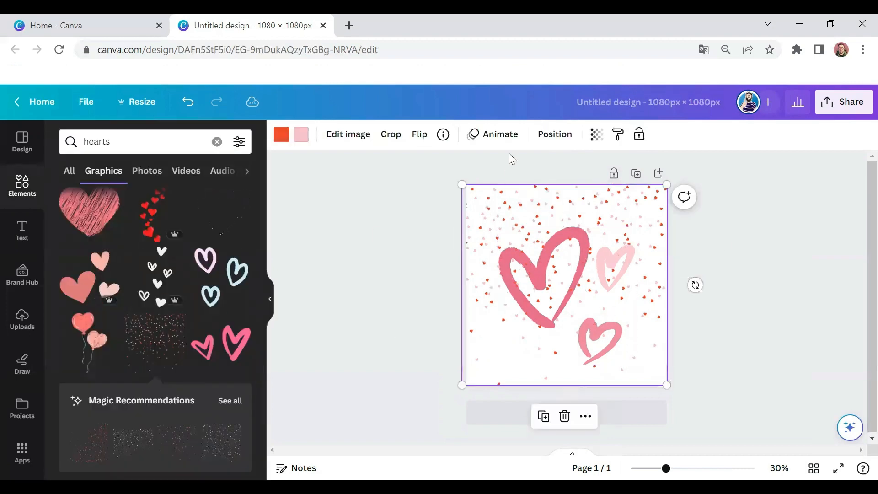
left_click(594, 134)
left_click_drag(595, 185, 520, 194)
left_click(744, 238)
left_click(744, 238)
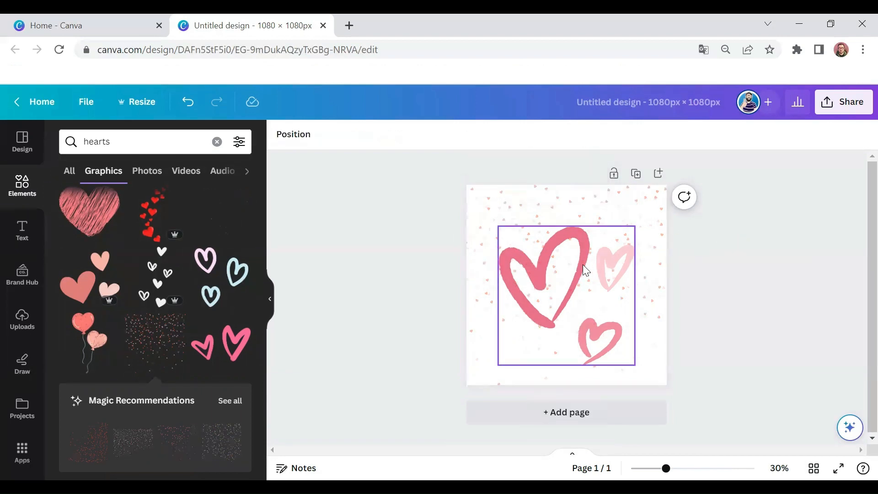
Step: Add a heading with the text "To my soulmate"
left_click(21, 231)
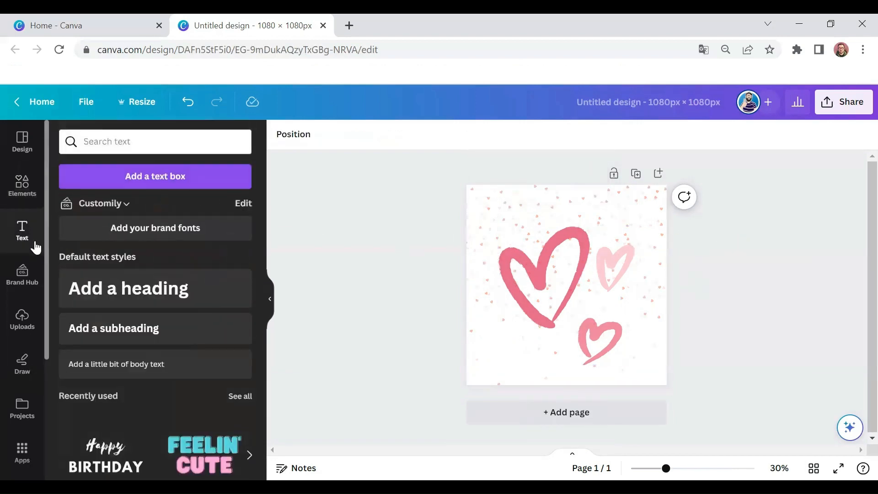
left_click(104, 284)
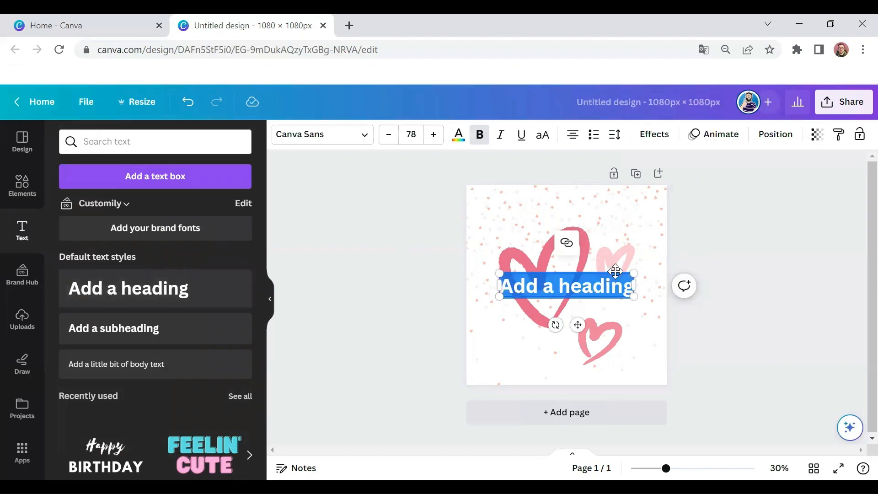
type("To")
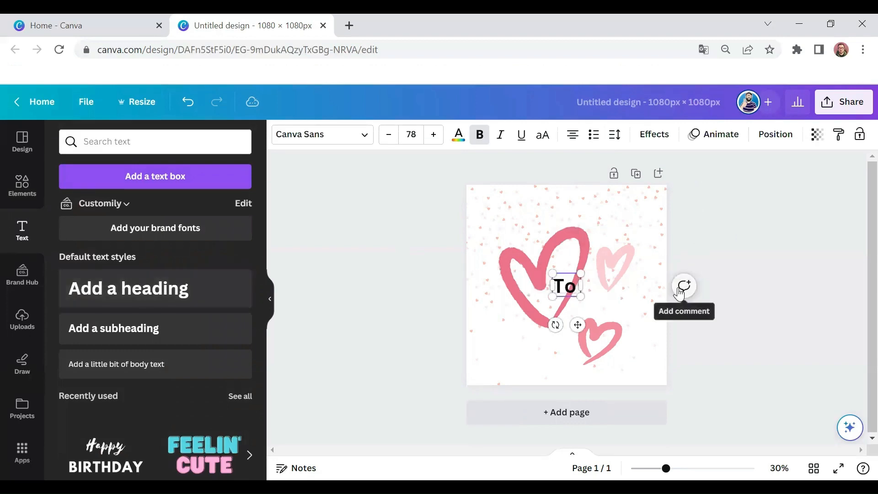
type(" my soulmate")
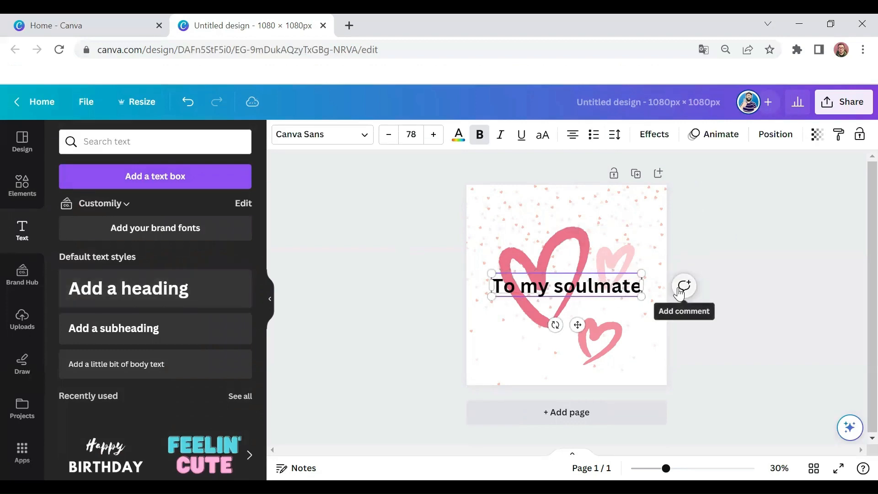
Step: Move the heading to the upper edge of the page and shift the pink hearts slightly down beneath it
left_click_drag(577, 324, 573, 250)
left_click(589, 291)
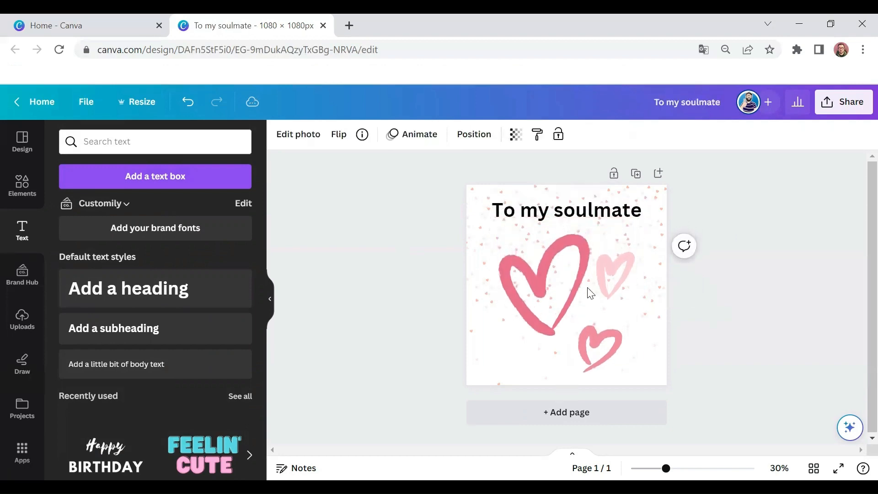
left_click_drag(600, 224, 601, 219)
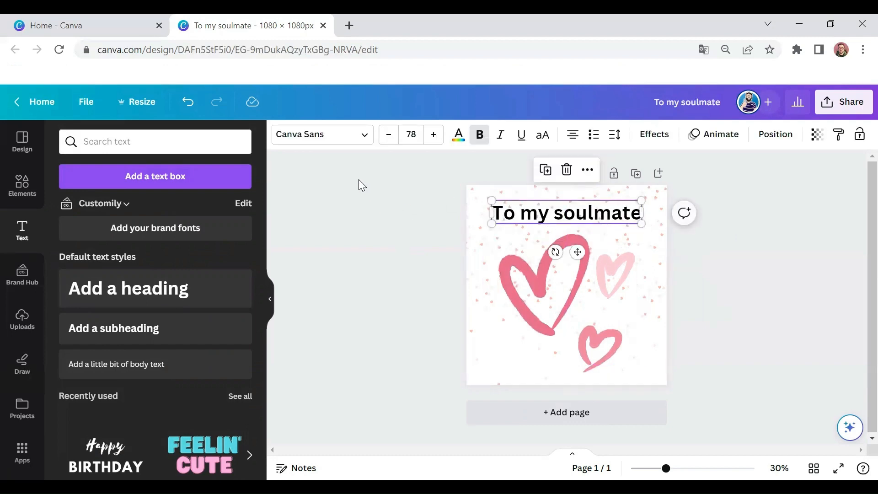
Step: Set the heading's font to Architype Bayer-type, scale it down to size 74.4 and re-center it on the page
left_click(320, 143)
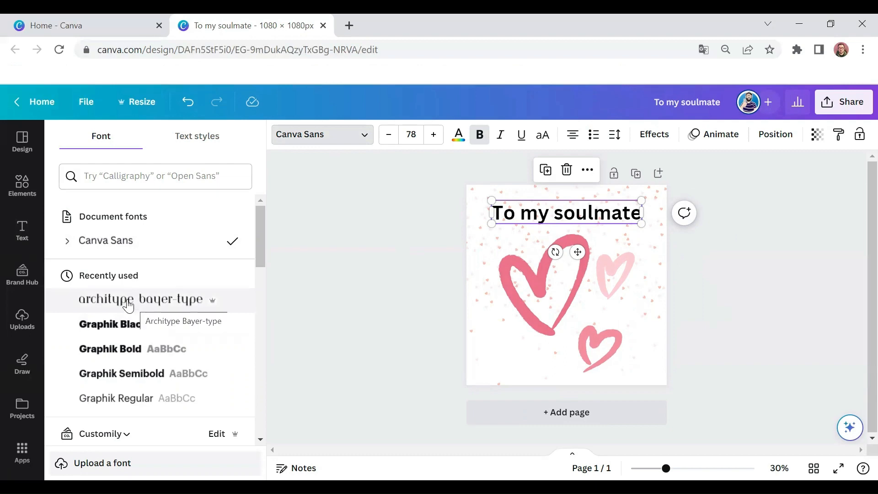
scroll(129, 305, "down", 15)
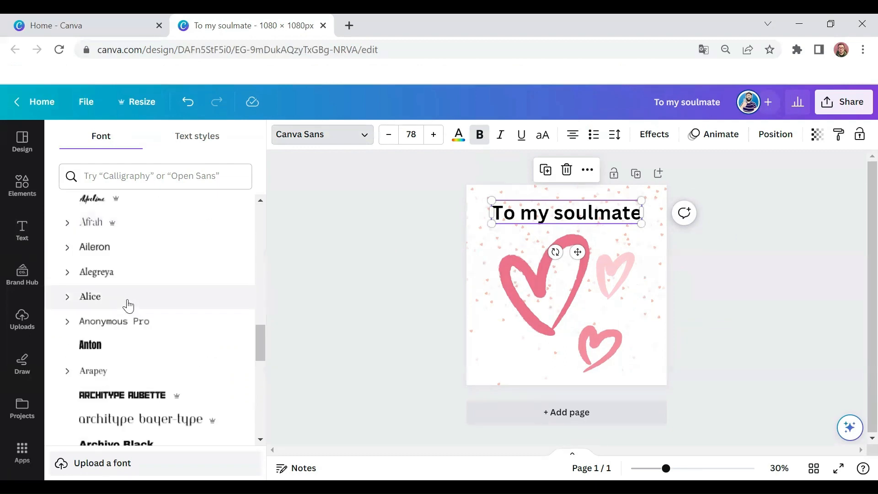
scroll(128, 306, "down", 2)
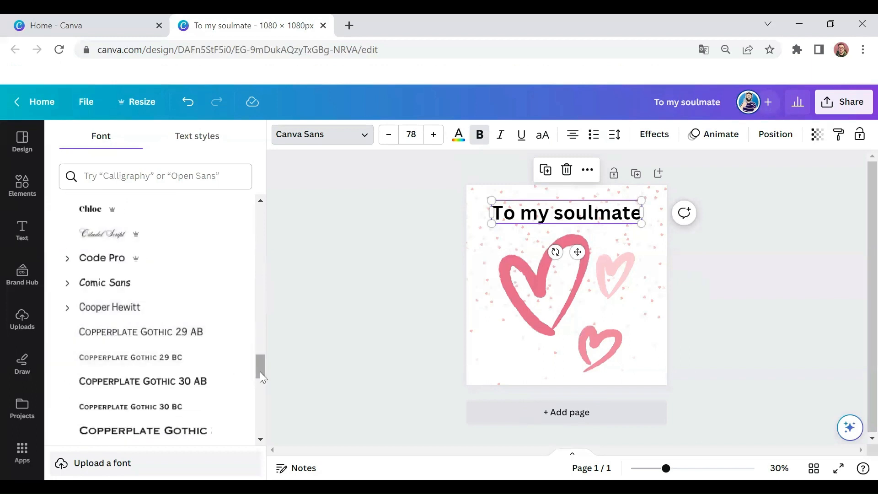
left_click_drag(259, 372, 261, 208)
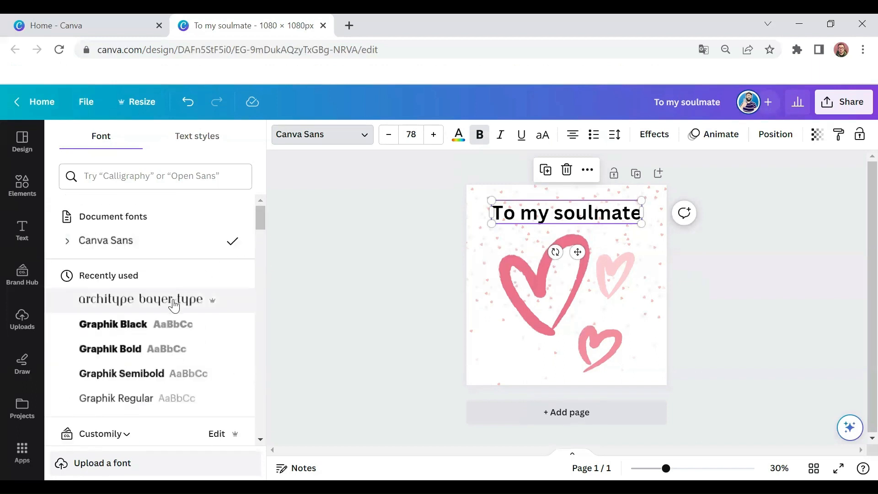
left_click(177, 298)
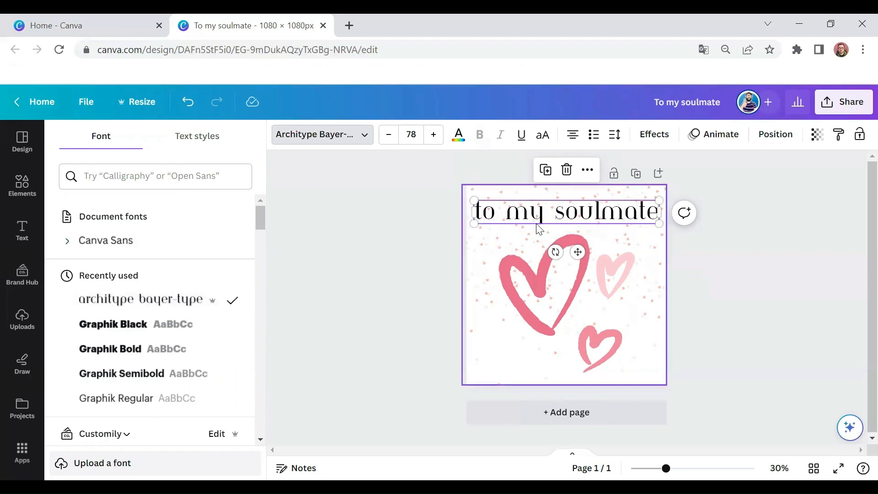
left_click_drag(478, 199, 483, 202)
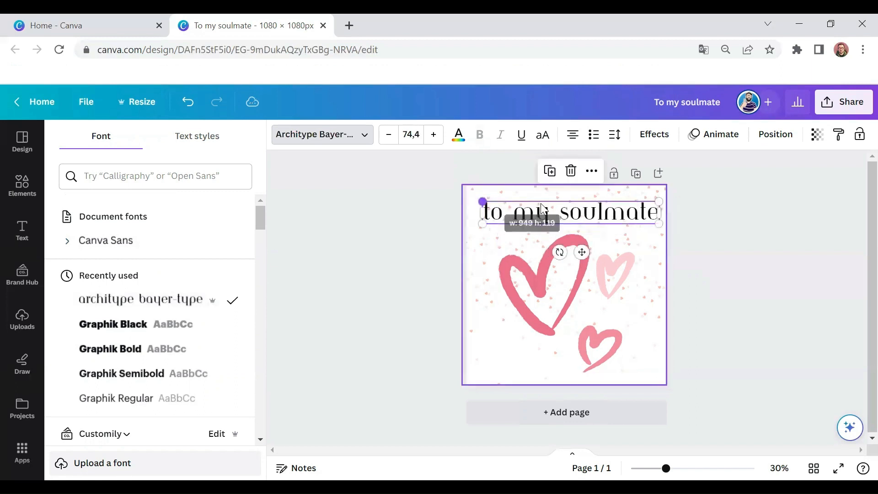
left_click_drag(572, 215, 568, 213)
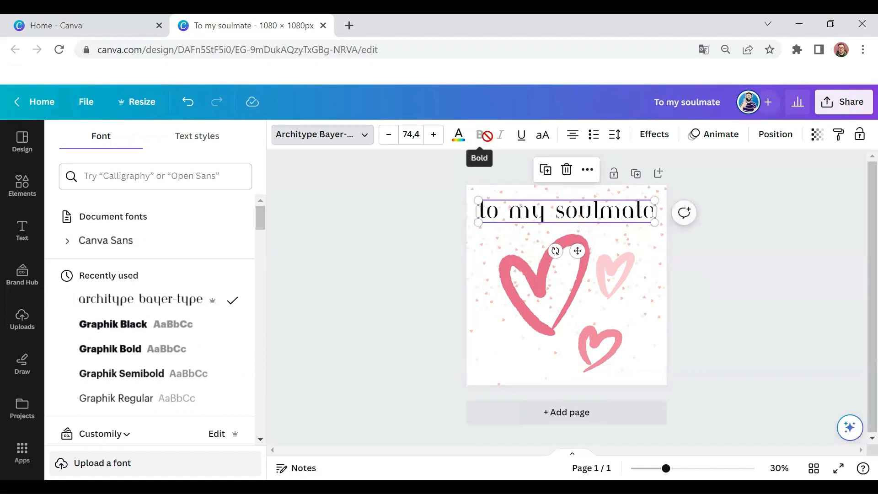
Step: Try underlining the heading, remove the underline again and deselect the text
left_click(519, 137)
left_click(519, 137)
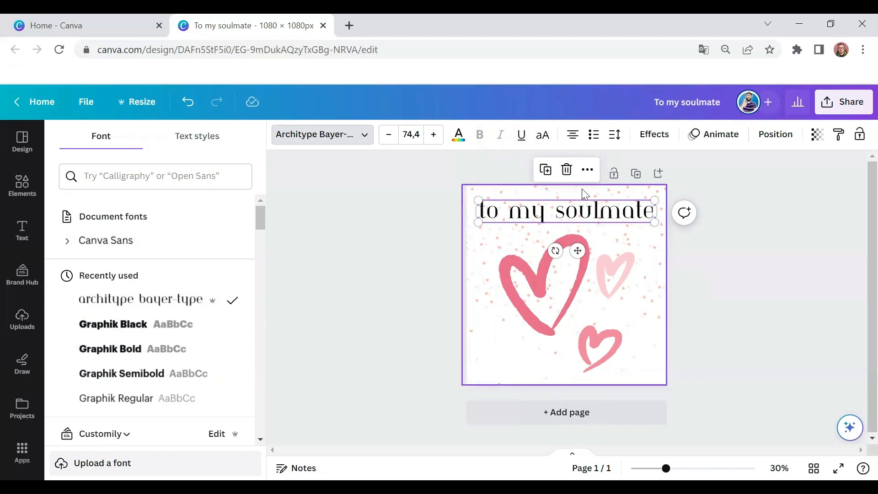
left_click(600, 211)
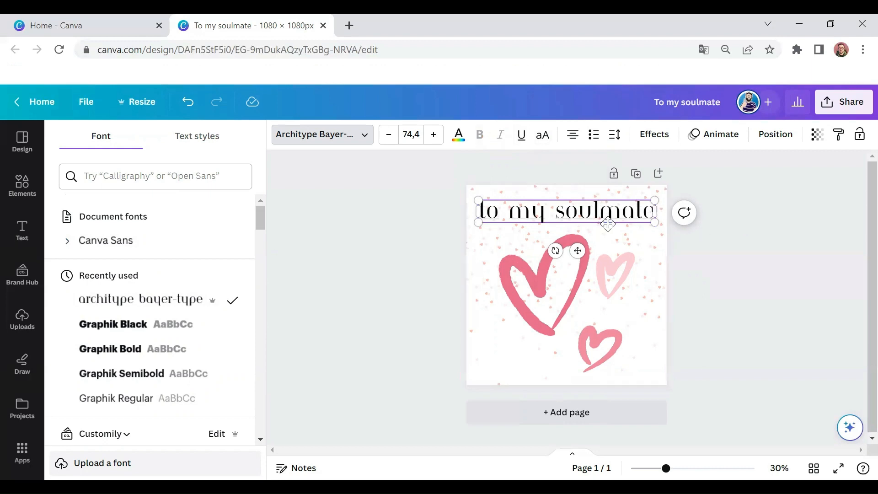
left_click(709, 219)
left_click(742, 227)
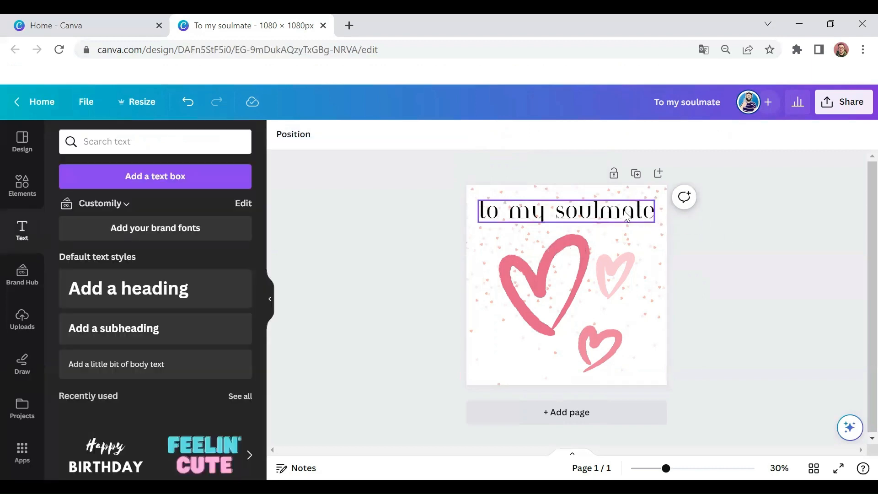
Step: Apply the Curve shape effect to the heading with a curve of 30 and reduce its font size to 70.4
left_click(633, 213)
left_click(661, 143)
scroll(138, 384, "down", 3)
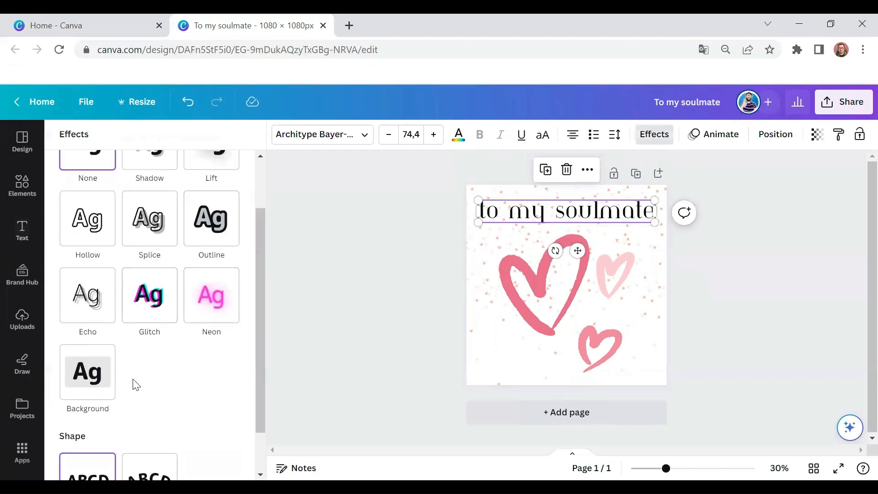
left_click(151, 428)
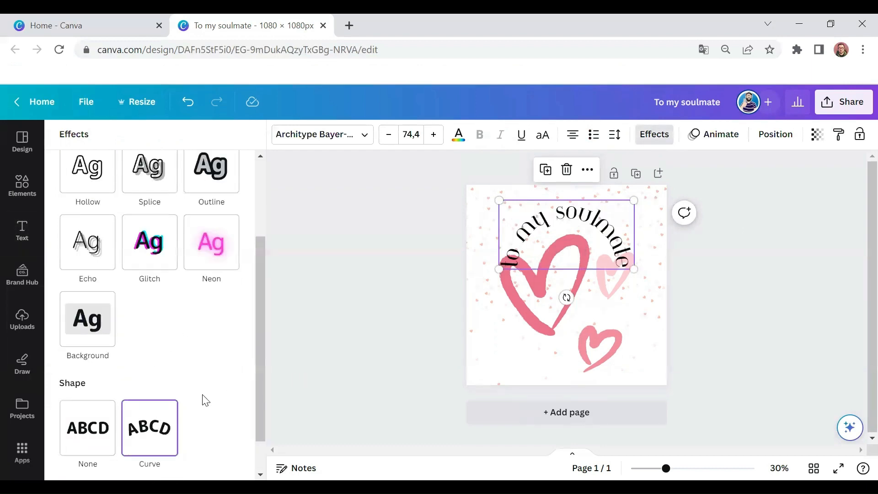
scroll(205, 401, "down", 2)
left_click_drag(217, 460, 177, 460)
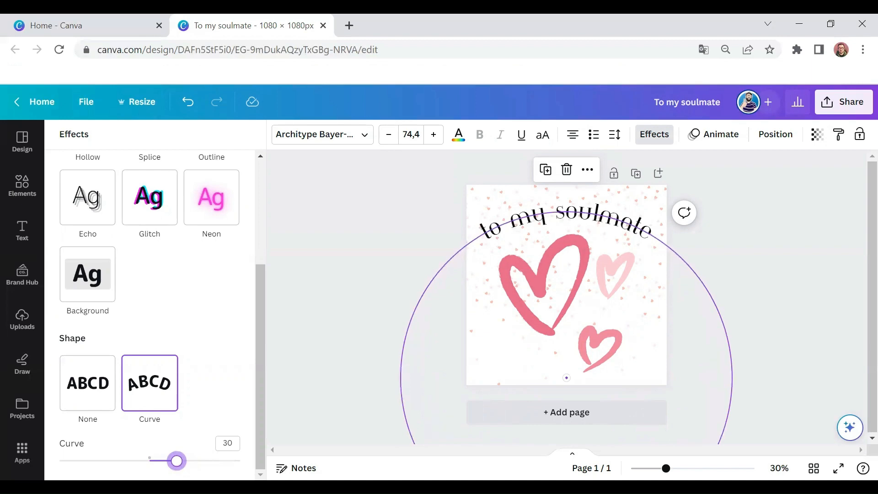
left_click(388, 134)
left_click(388, 134)
Step: Reduce the curved heading's font size to 66.4
left_click(389, 134)
left_click(389, 134)
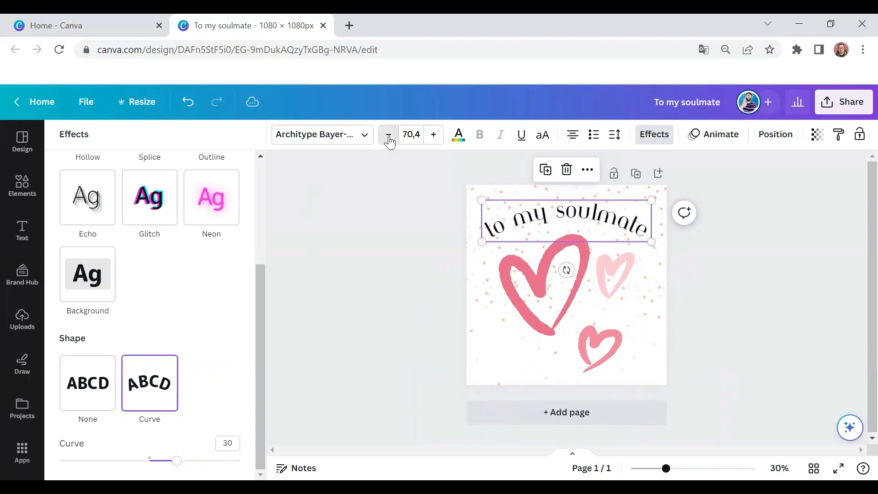
left_click(389, 134)
left_click(389, 134)
left_click(389, 135)
left_click(388, 134)
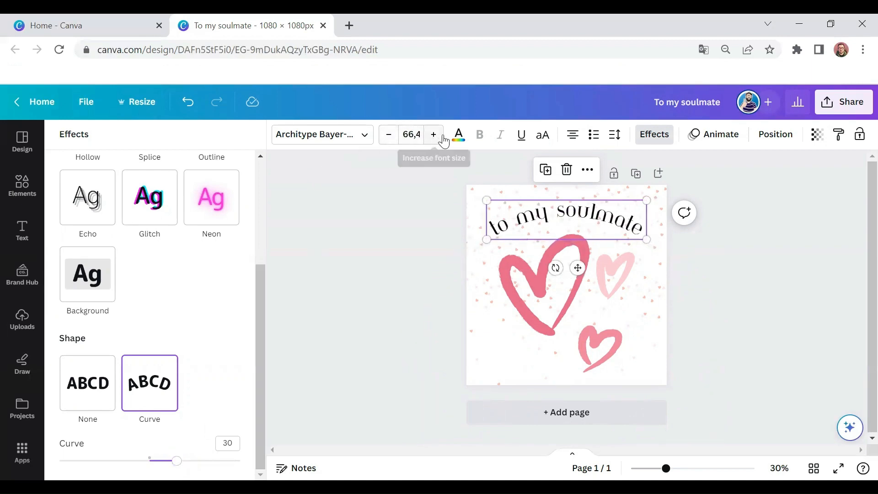
left_click(459, 134)
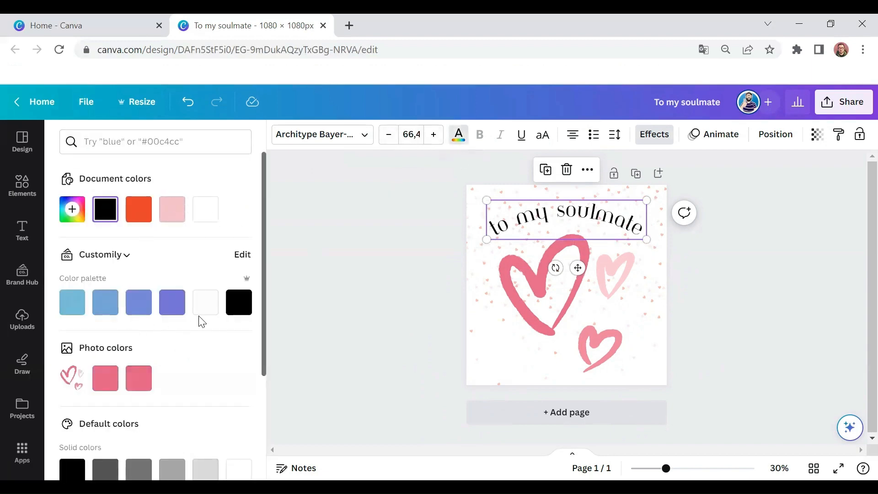
left_click(72, 209)
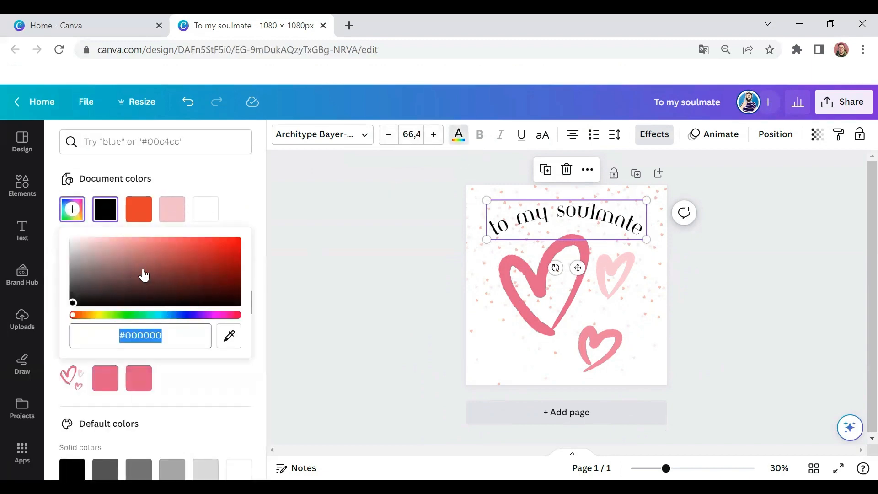
left_click(351, 191)
left_click(352, 191)
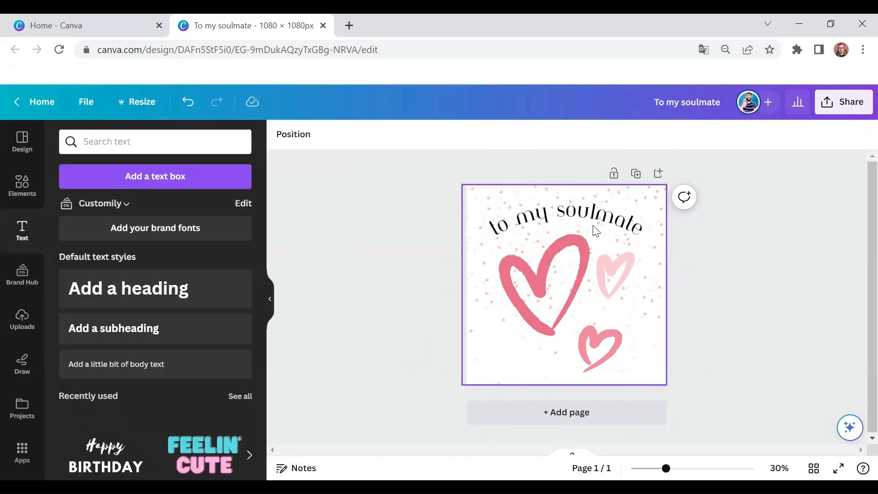
Step: Nudge the curved heading slightly upward on the page and deselect it
left_click(574, 223)
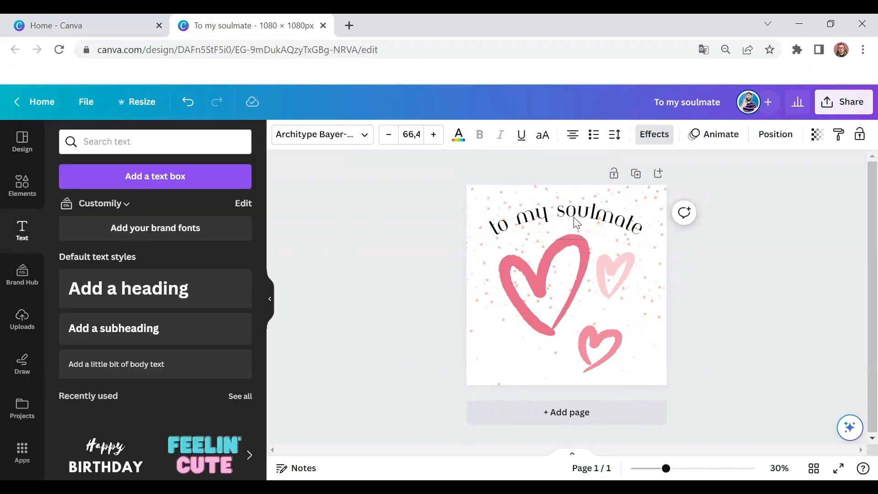
left_click(745, 260)
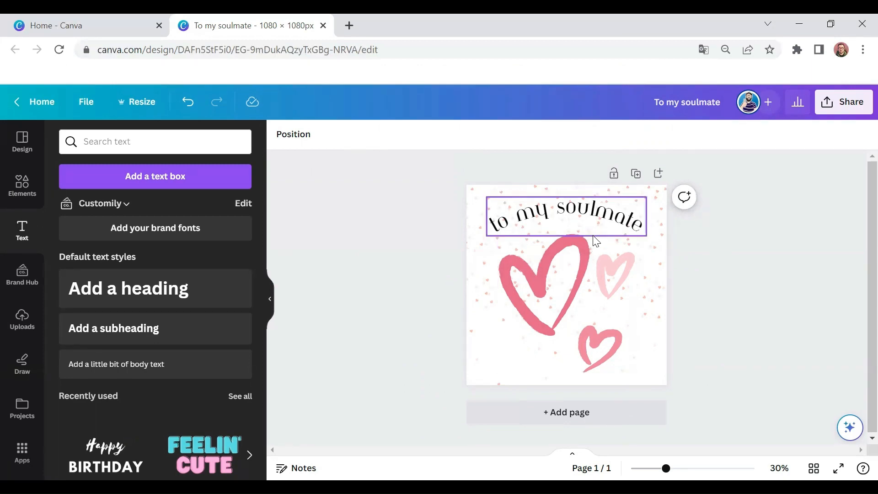
Step: Duplicate the page and delete the curved heading from page 1, leaving only the hearts and background there
left_click(635, 176)
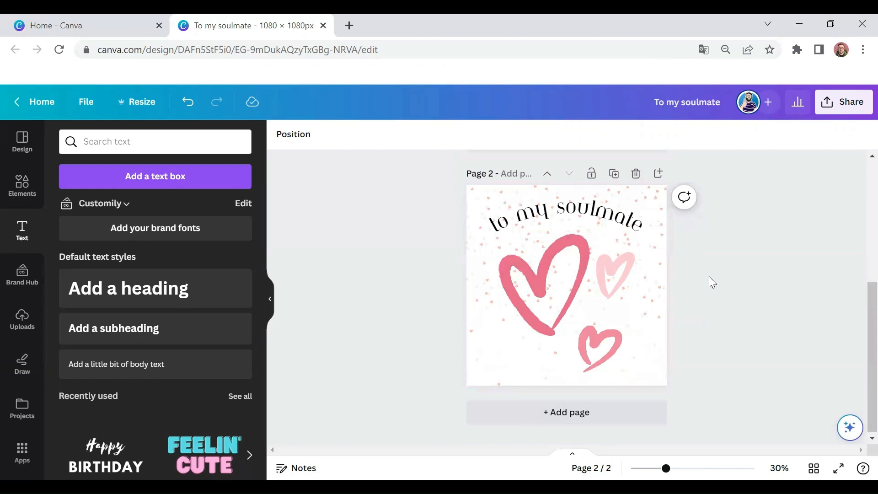
scroll(709, 279, "up", 5)
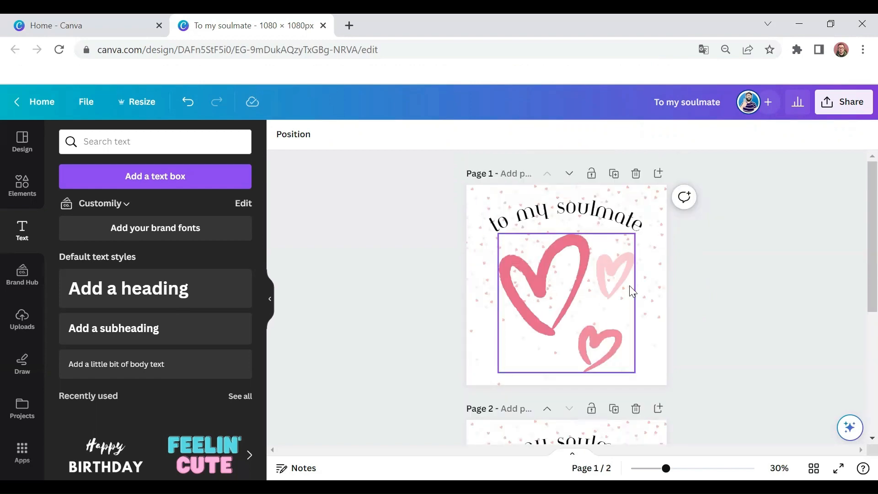
left_click(590, 210)
key("Delete")
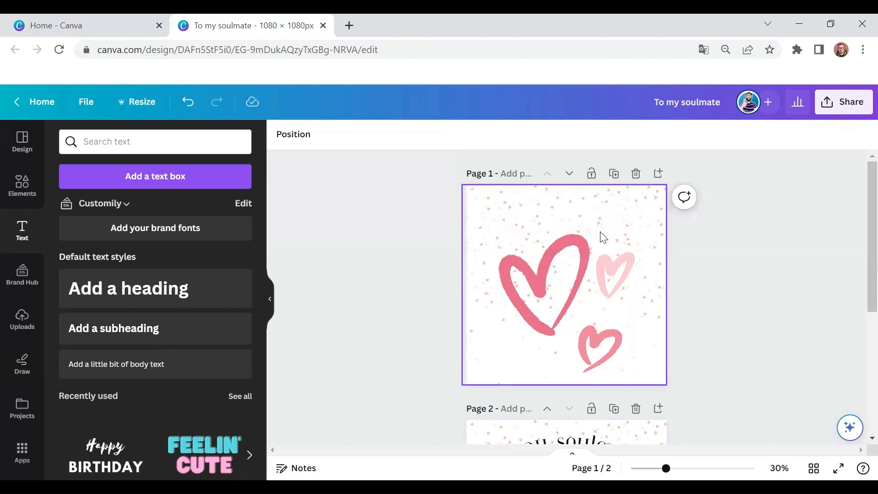
Step: Delete the pink hearts and the scattered-hearts background from page 2, keeping only the heading
scroll(606, 236, "down", 5)
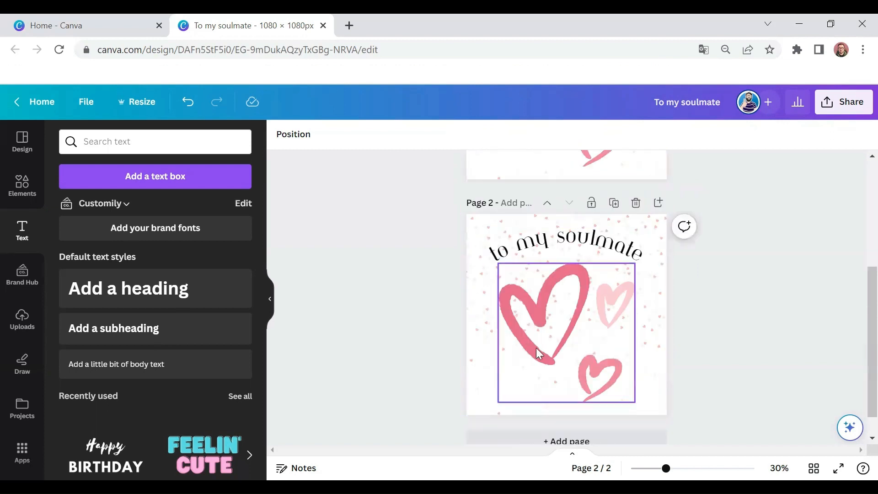
left_click(590, 317)
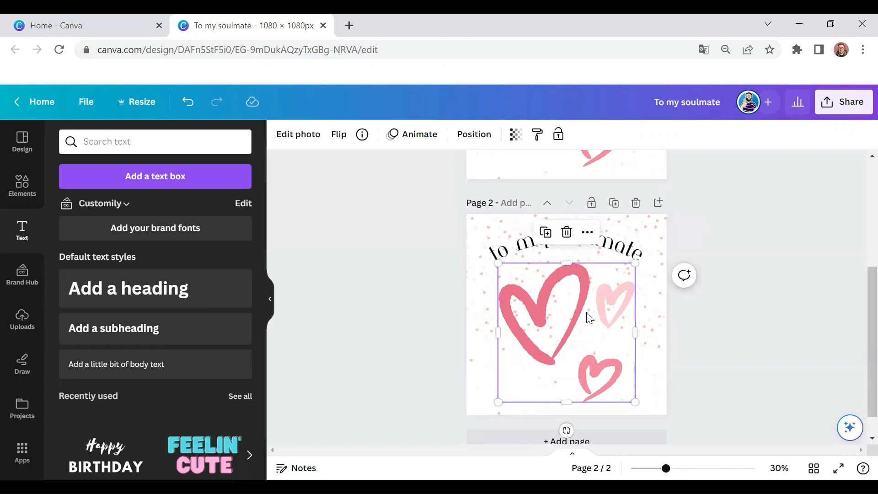
key("Delete")
key("Delete")
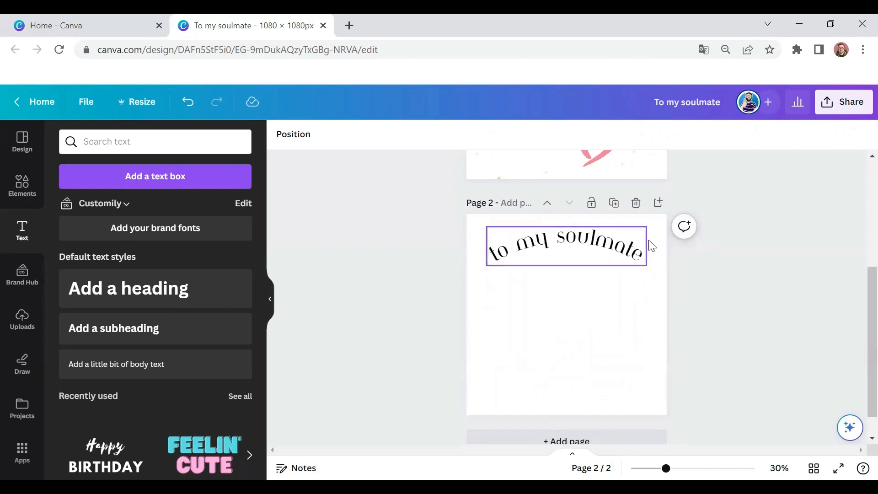
Step: Duplicate the text-only page and change "soulmate" to "mother" in the copy's heading
left_click(613, 204)
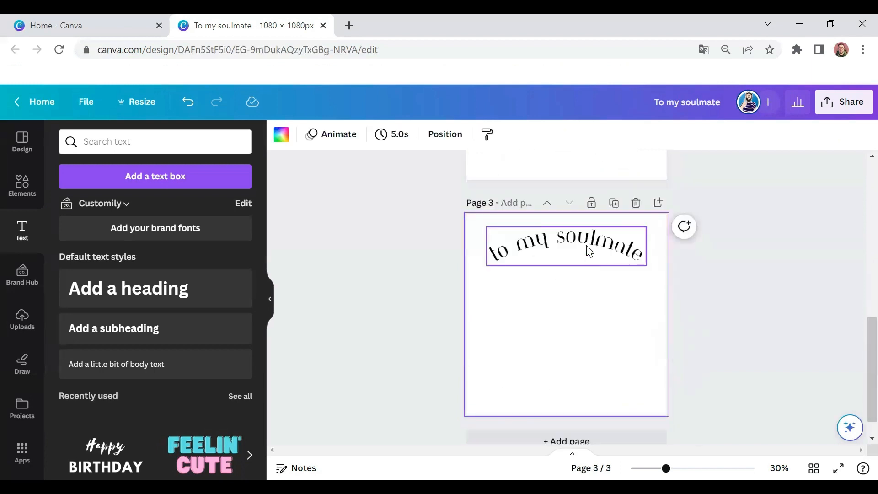
double_click(588, 245)
double_click(588, 245)
type("mother")
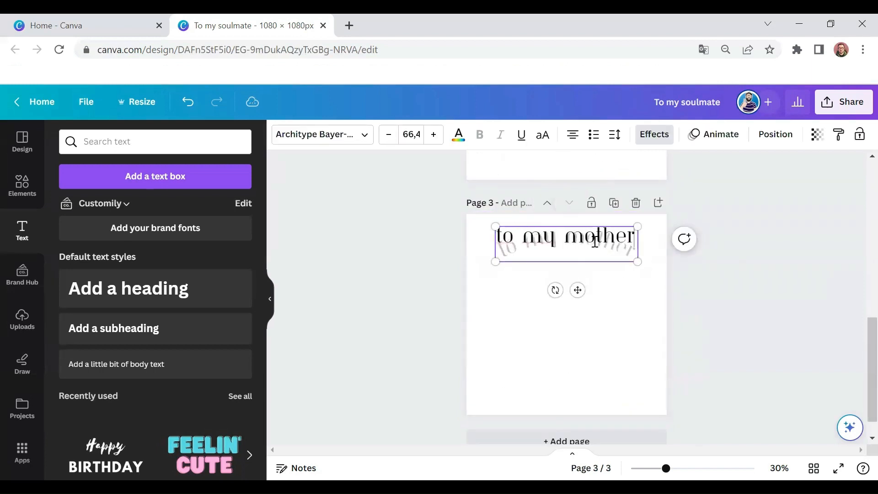
left_click(653, 291)
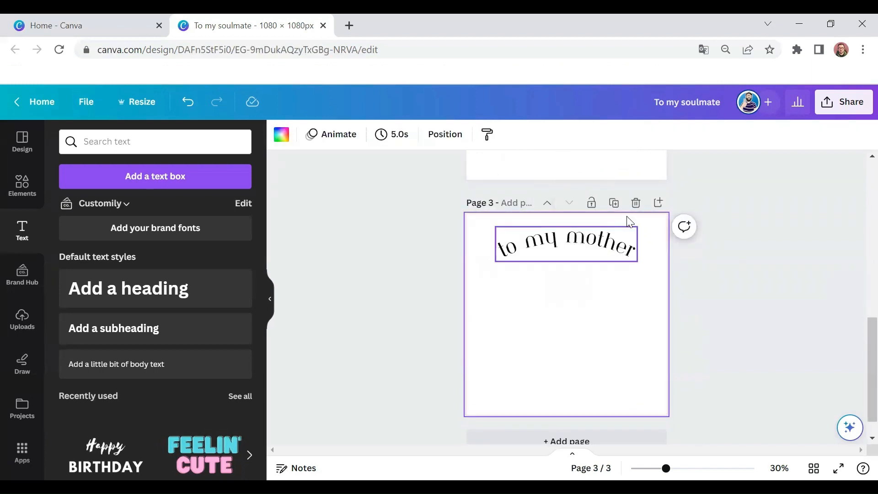
Step: Duplicate the "to my mother" page and change "mother" to "daughter" in the copy's heading
left_click(618, 206)
double_click(595, 241)
double_click(595, 241)
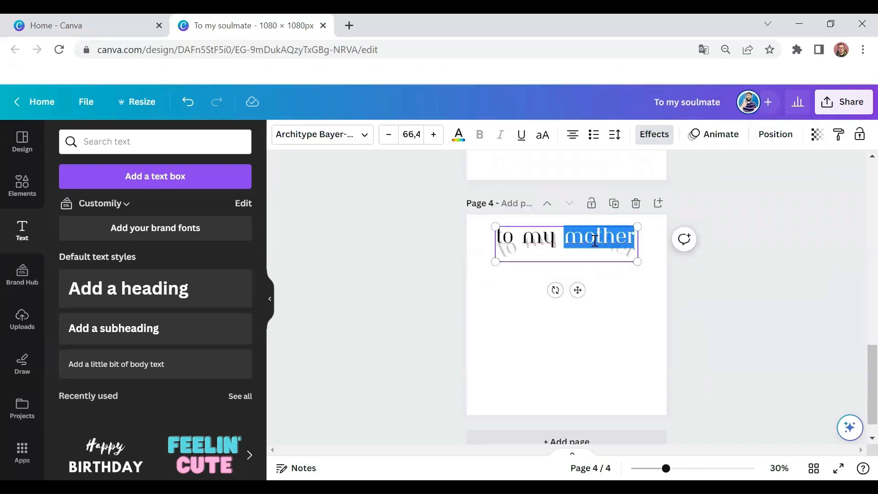
type("daughter")
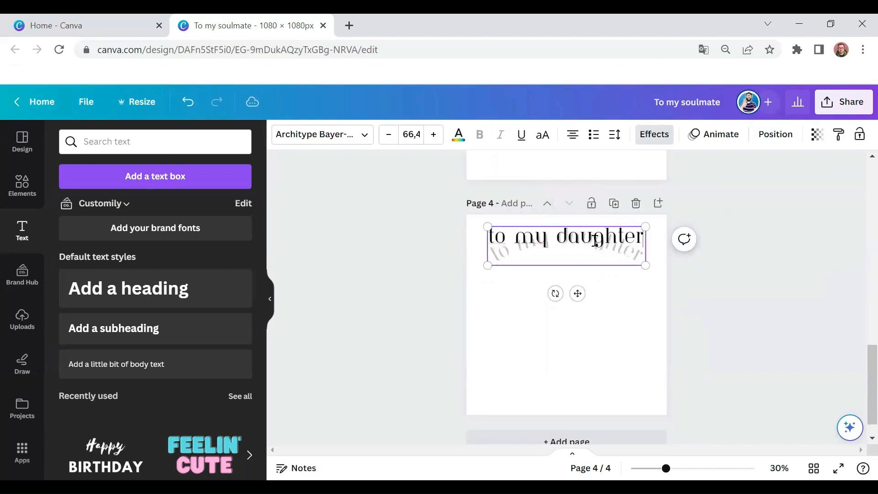
left_click(639, 293)
Step: Duplicate the "to my daughter" page and replace the copy's entire heading with "I'll love you forever"
scroll(613, 269, "up", 10)
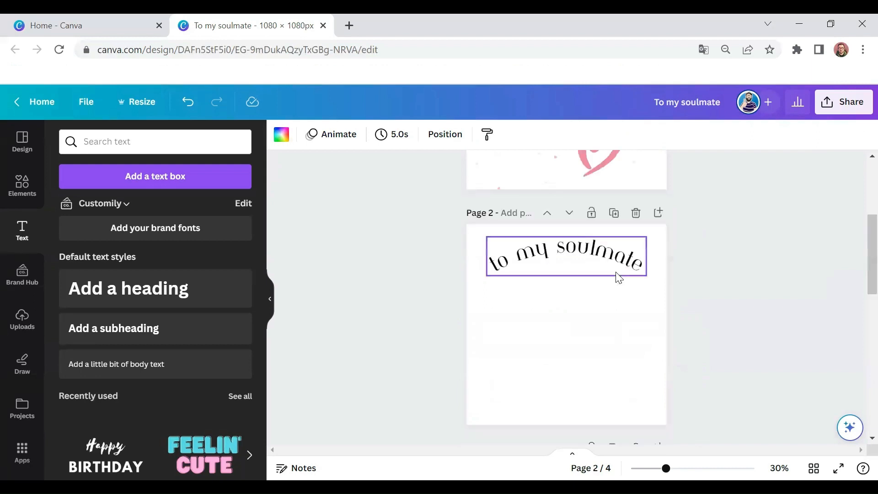
scroll(619, 276, "down", 6)
scroll(619, 278, "down", 3)
left_click(614, 270)
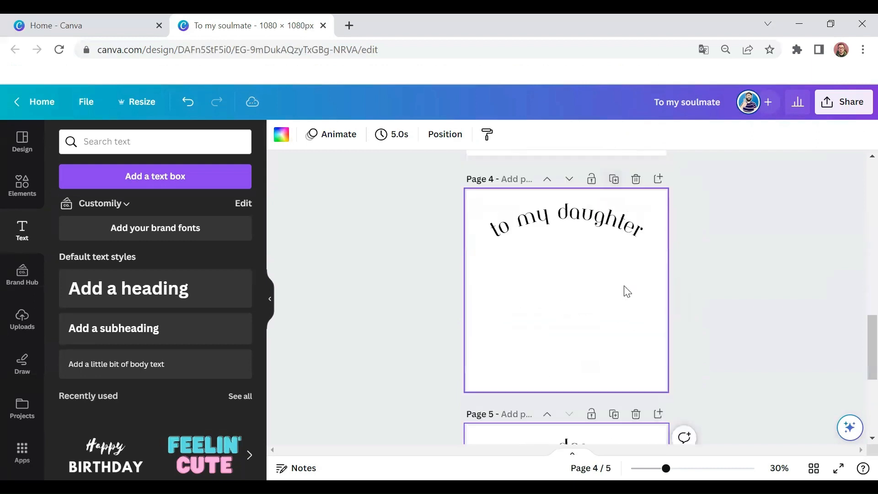
double_click(614, 309)
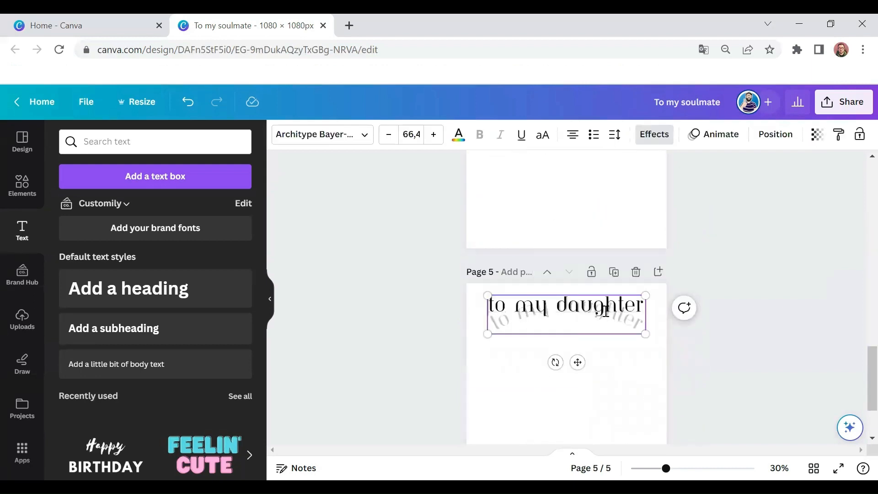
key("BackSpace")
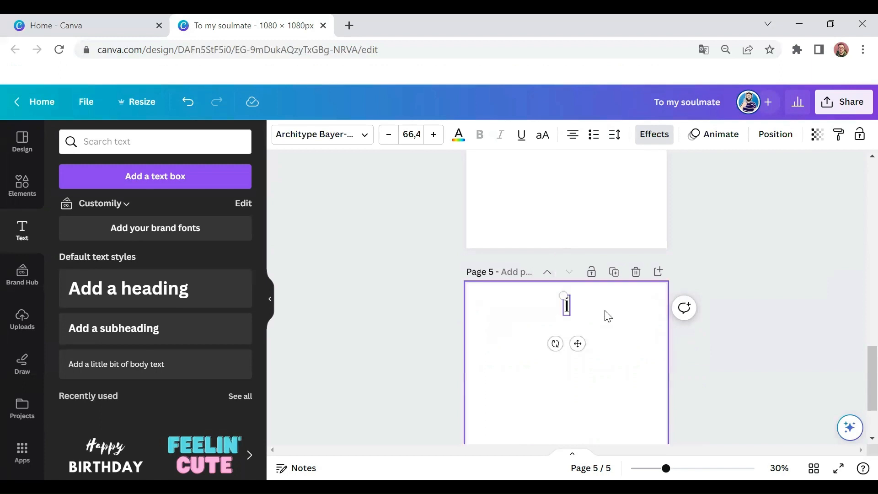
type("I'll")
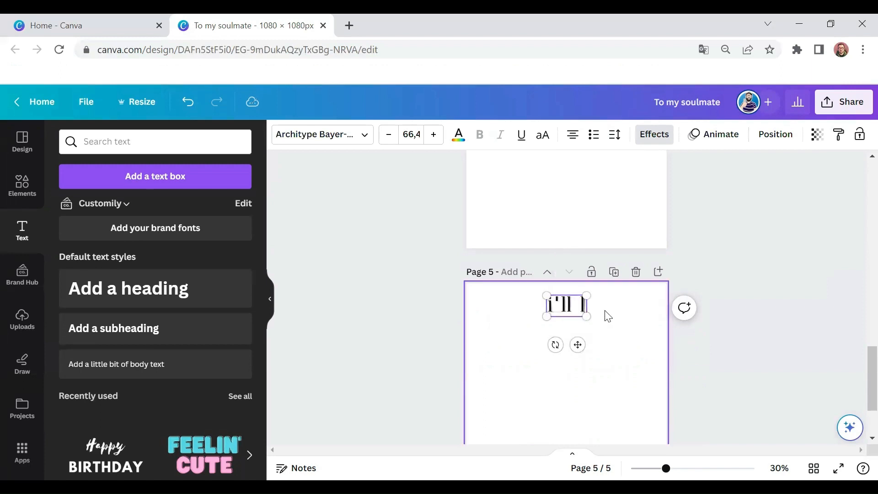
type(" love you forever")
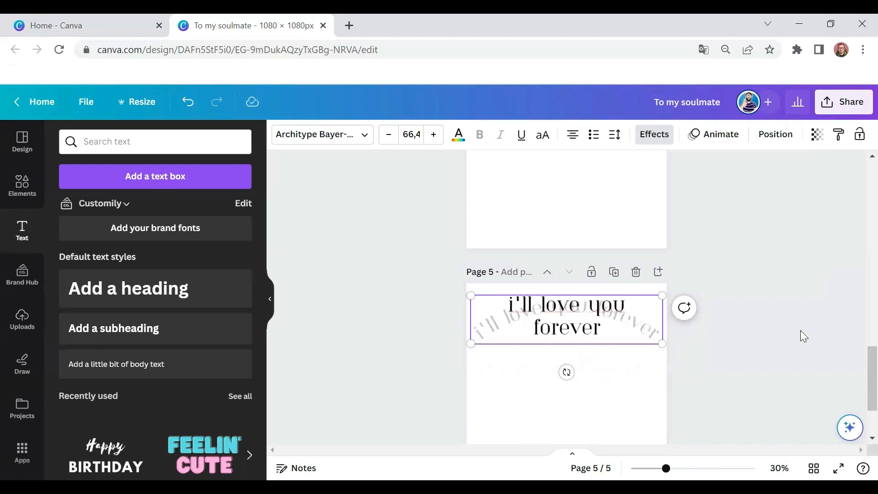
left_click(682, 332)
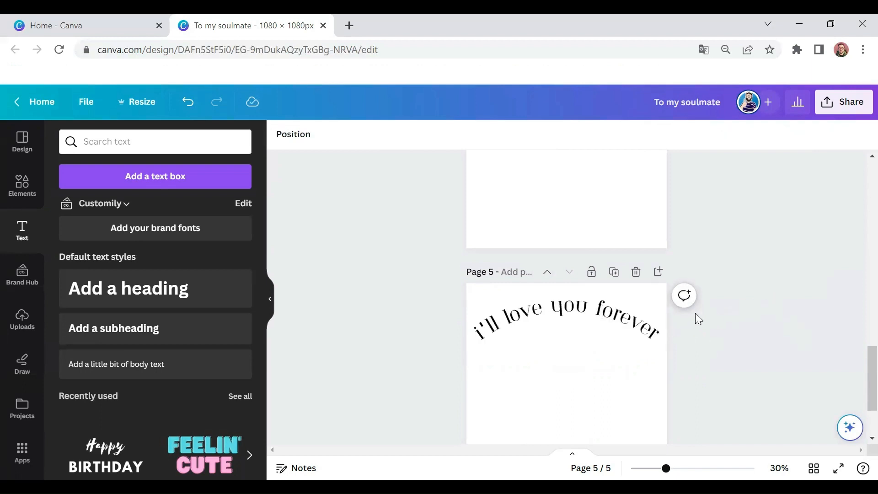
Step: Reduce the font size of the "I'll love you forever" heading by a few points and deselect it
left_click(646, 317)
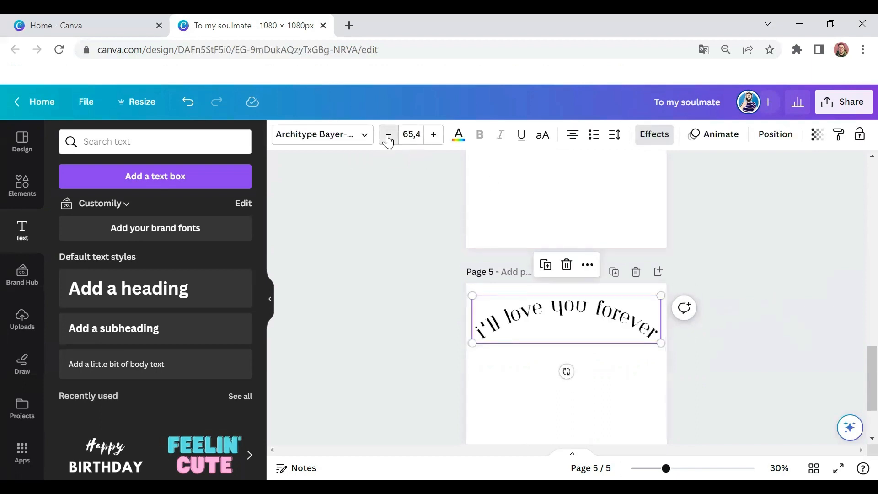
left_click(388, 142)
left_click(387, 141)
left_click(387, 141)
left_click(388, 141)
left_click(768, 278)
Step: Review the heading variants and the hearts artwork across the pages, from page 5 back to page 1
scroll(731, 301, "up", 4)
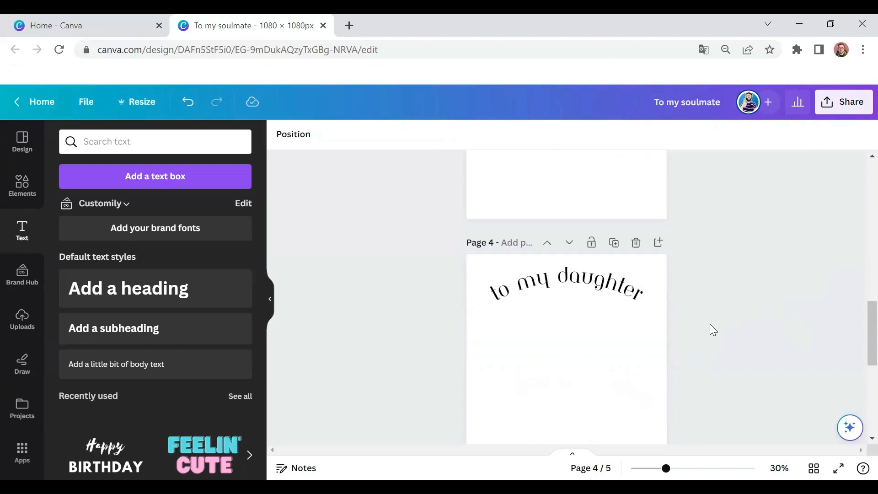
scroll(676, 300, "up", 6)
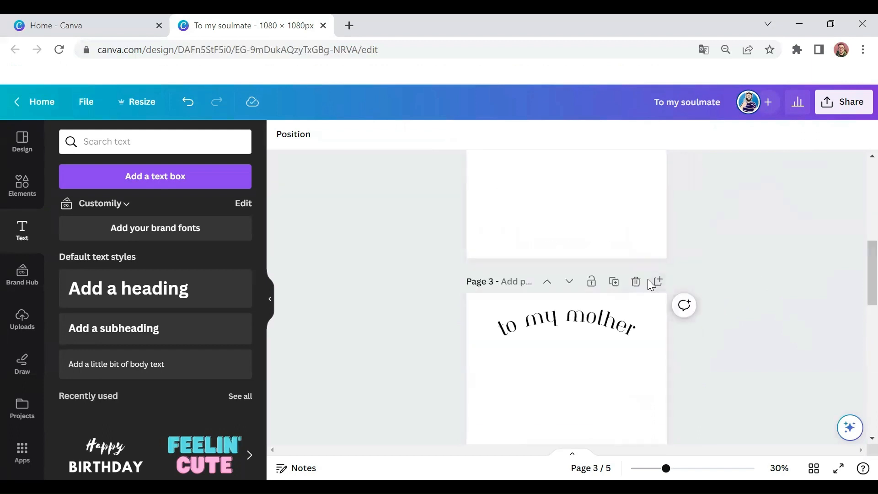
scroll(640, 278, "up", 3)
scroll(588, 260, "up", 5)
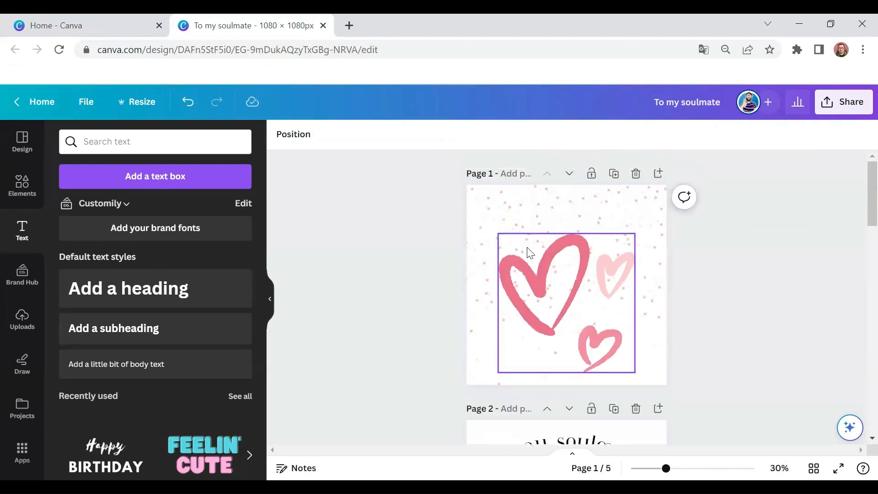
scroll(548, 242, "down", 3)
scroll(549, 243, "up", 3)
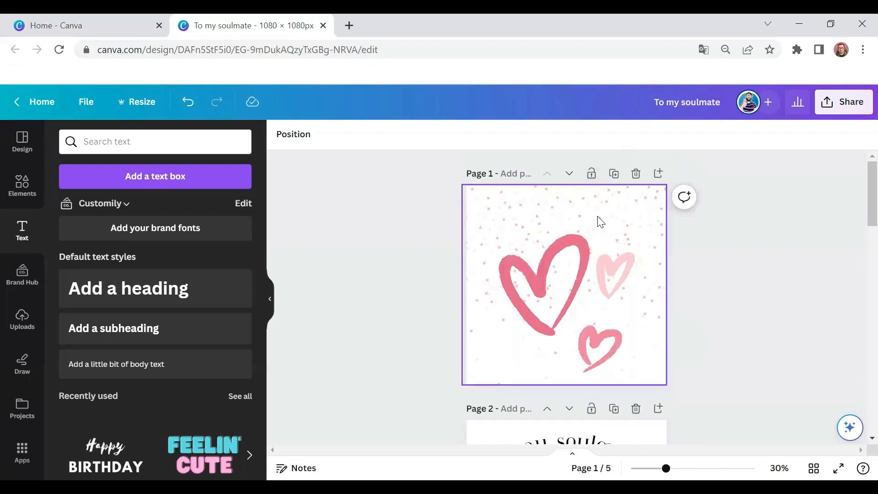
Step: Copy the "to my soulmate" heading from page 2 and paste it above the hearts on page 1
scroll(616, 220, "down", 3)
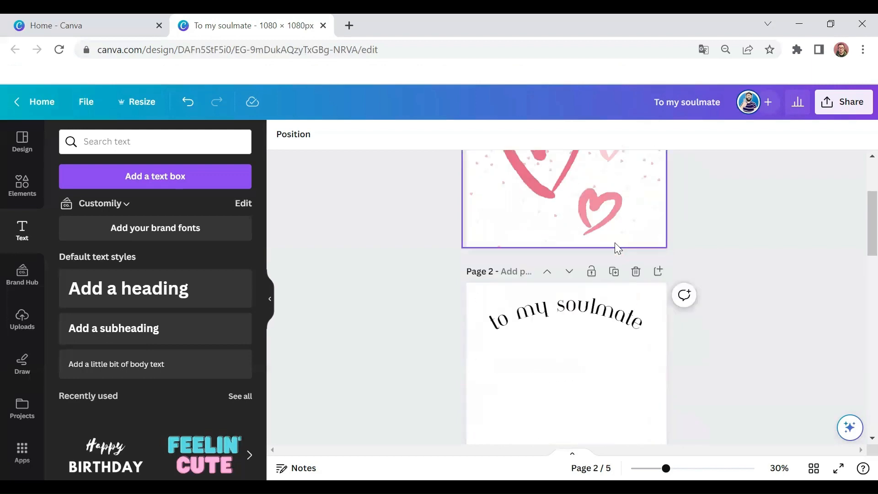
left_click(592, 315)
scroll(592, 315, "up", 3)
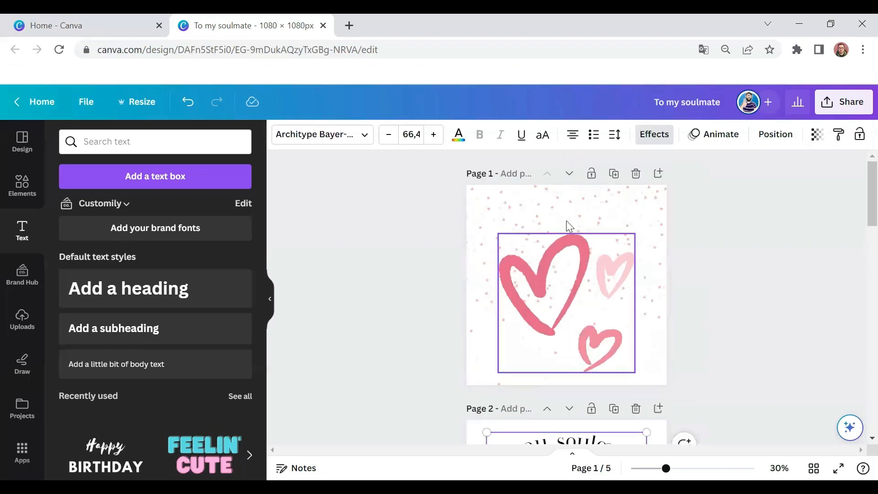
type("to my soulmate")
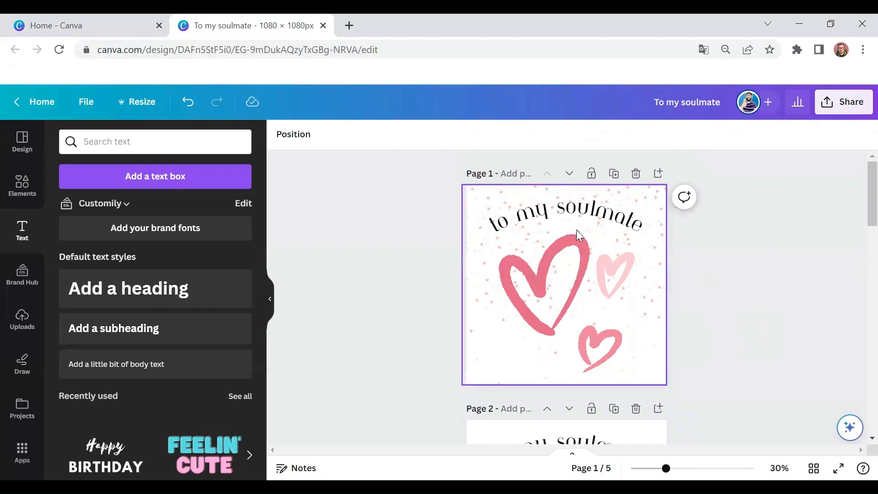
Step: Duplicate page 1 and delete the three-hearts artwork from the copy, keeping its heading and dotted background
left_click(615, 173)
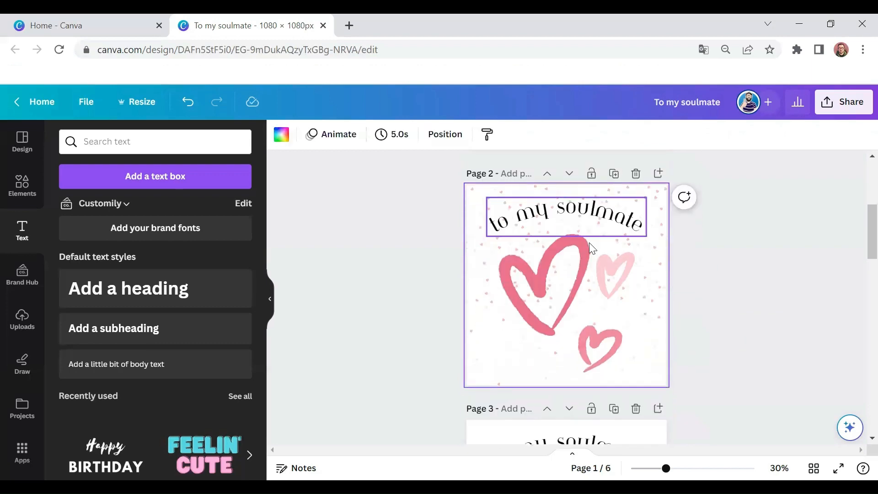
left_click(582, 271)
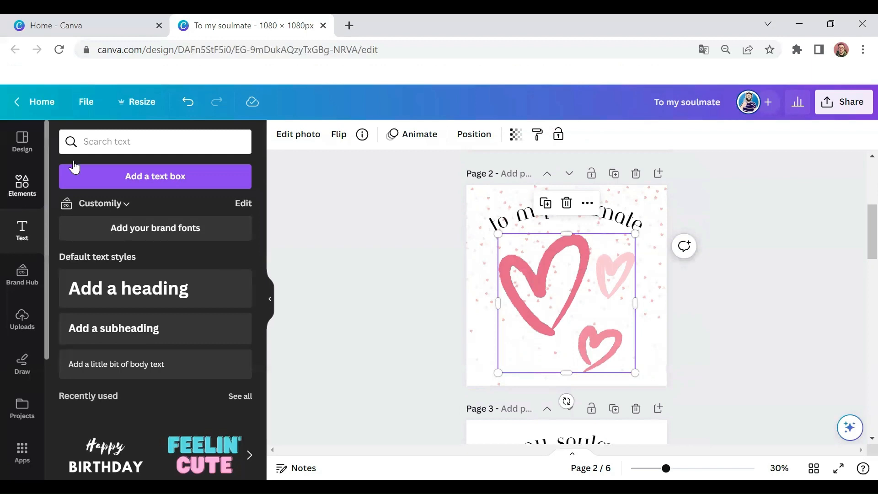
double_click(89, 145)
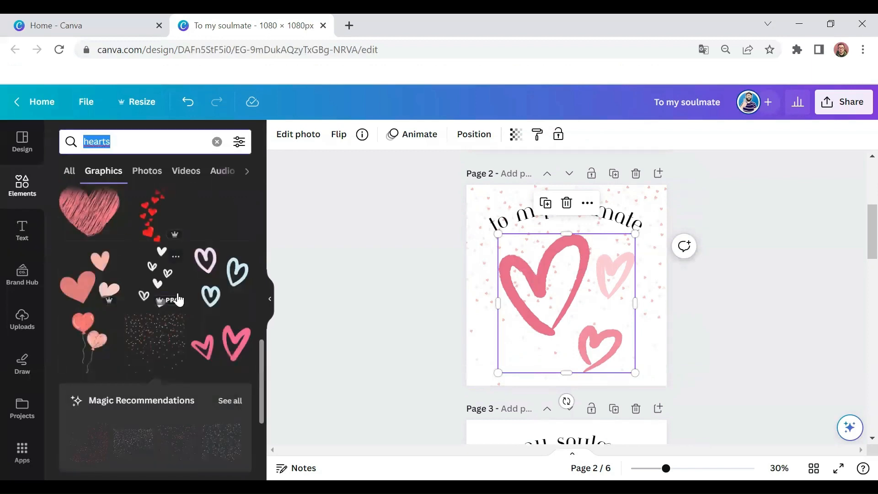
left_click(556, 310)
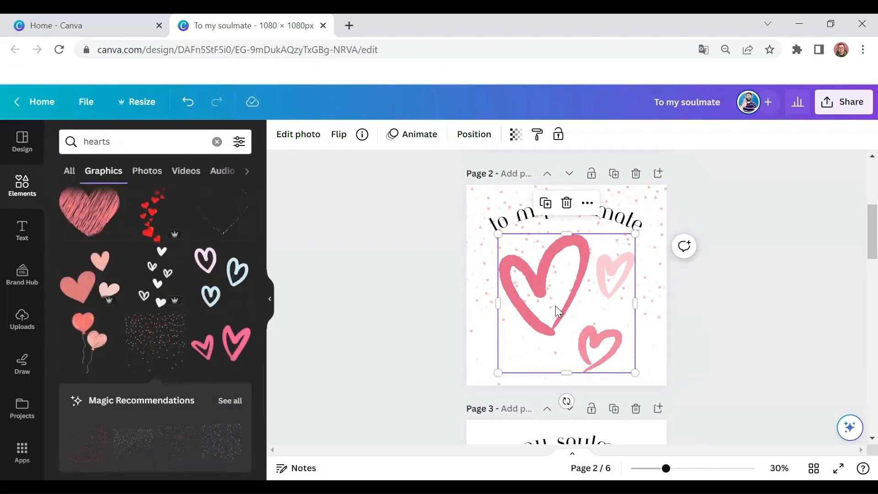
key("Delete")
Step: Add the scribbled pink heart graphic to page 2, enlarge it and centre it under the heading
left_click(92, 214)
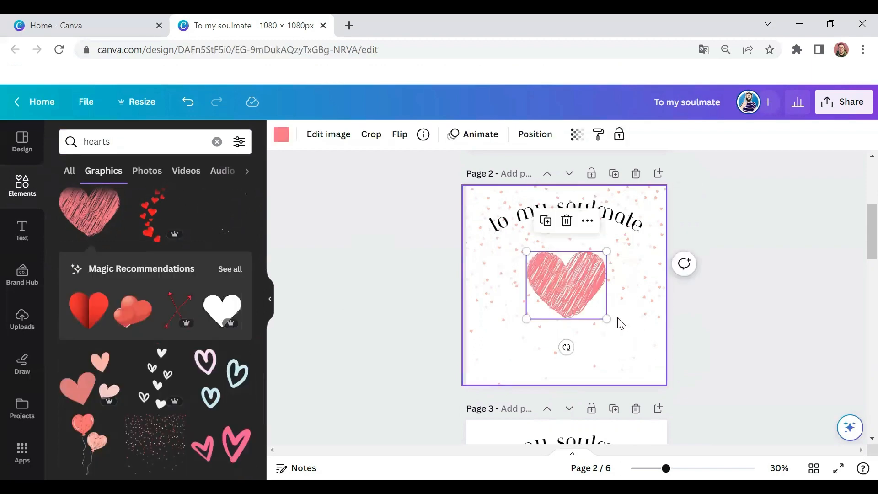
left_click_drag(606, 319, 670, 372)
left_click_drag(597, 290, 582, 278)
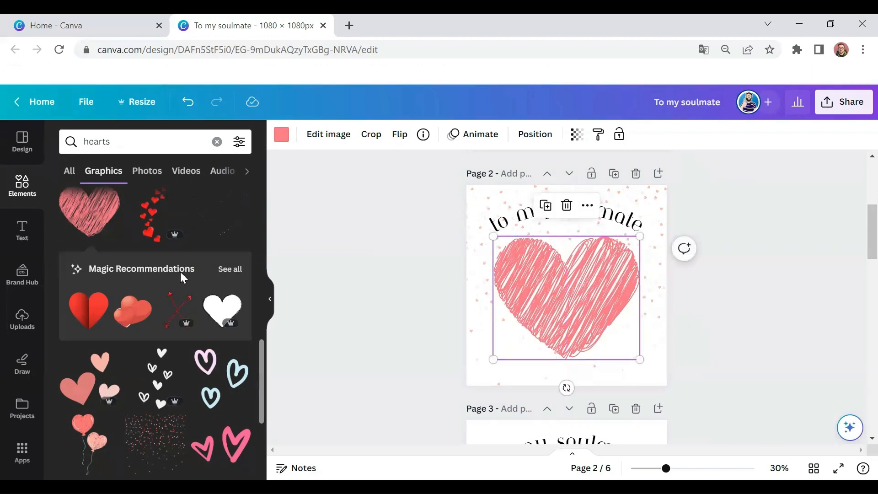
left_click(440, 309)
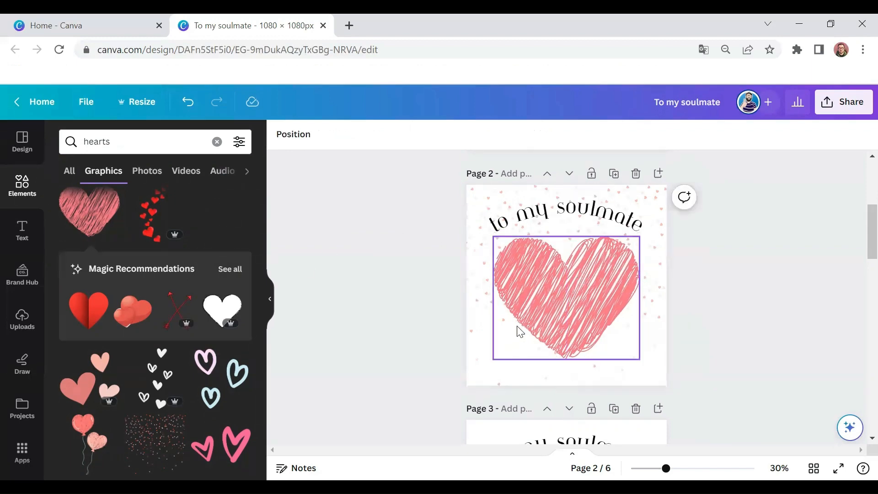
Step: Duplicate page 2 and delete the scribbled heart from the copy
left_click(614, 173)
left_click(585, 262)
key("Delete")
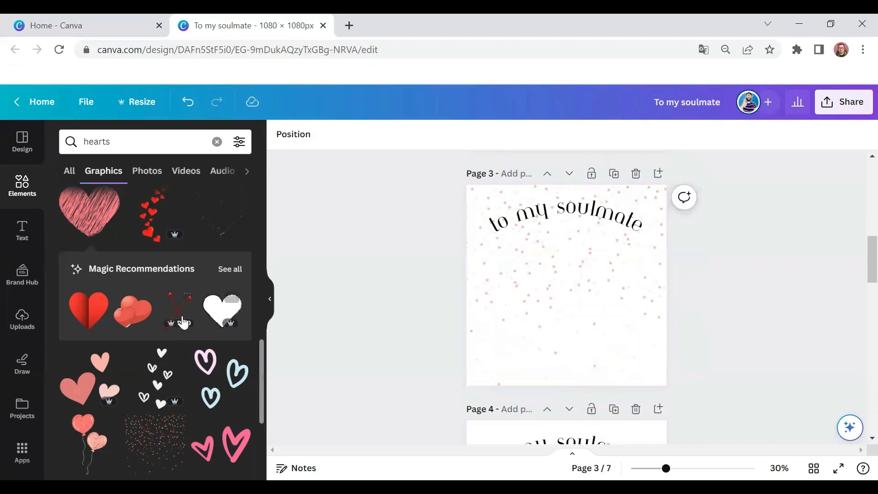
Step: Try the graphic of three outlined pink hearts on page 3 and delete it
scroll(179, 319, "down", 3)
scroll(179, 319, "down", 6)
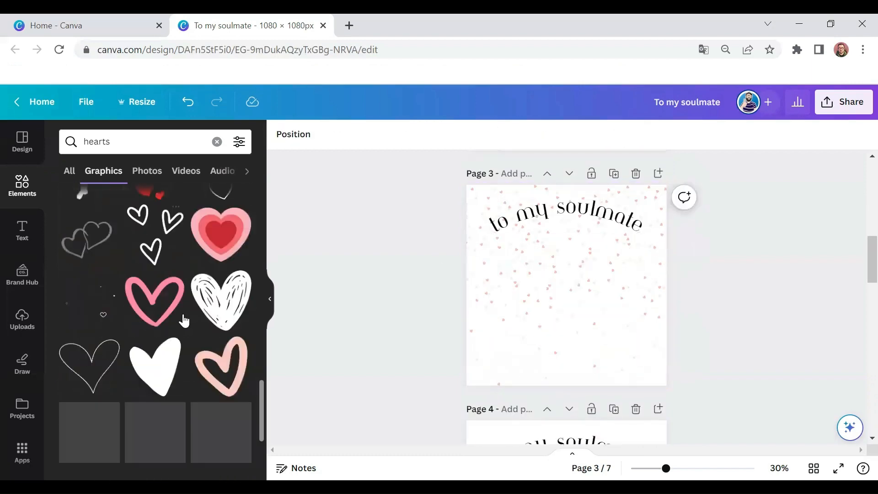
scroll(184, 320, "down", 7)
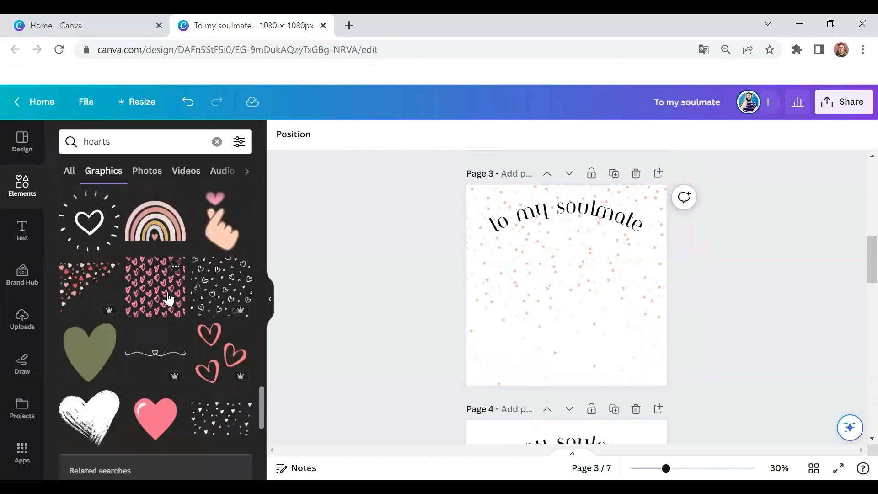
scroll(170, 298, "down", 2)
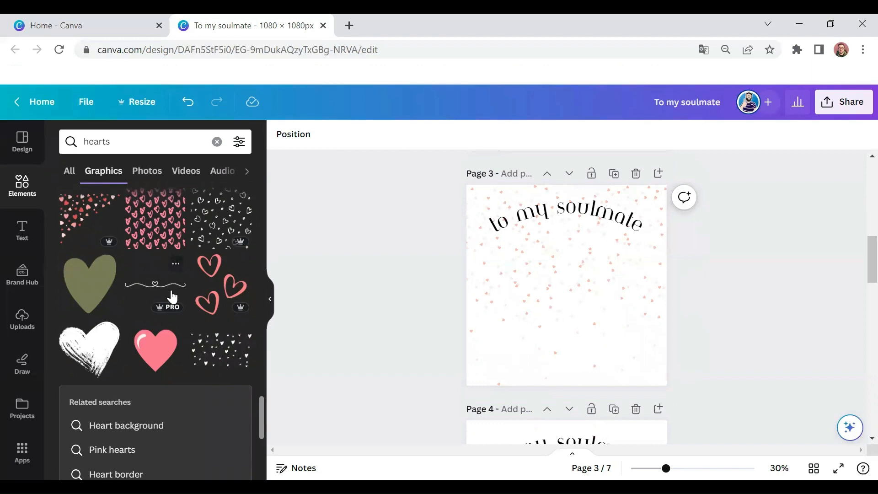
left_click(206, 300)
left_click_drag(558, 265, 525, 272)
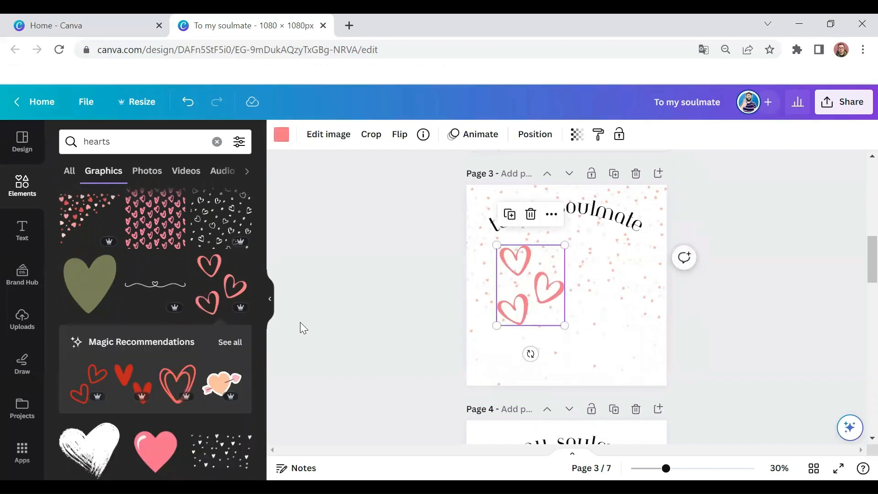
key("Delete")
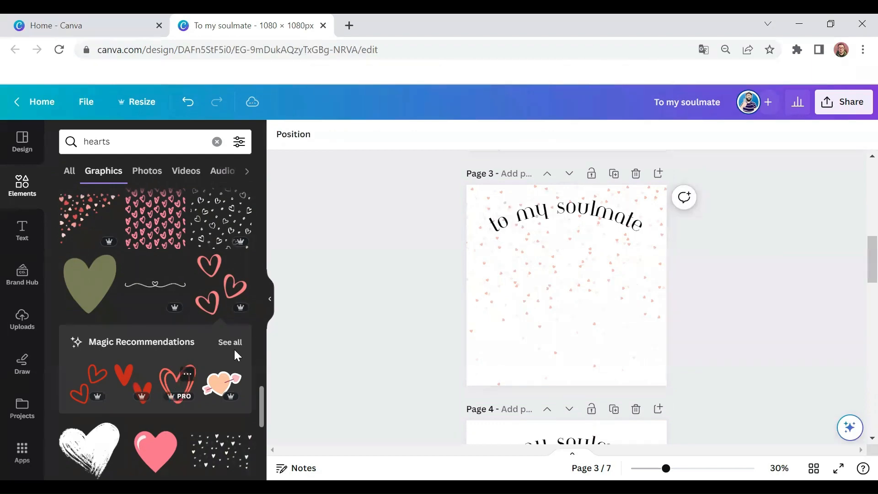
Step: Add the recommended double-outline red heart to page 3, enlarge it and centre it under the heading
left_click(176, 384)
left_click_drag(603, 327, 632, 358)
left_click_drag(607, 289, 588, 285)
left_click_drag(636, 373, 633, 372)
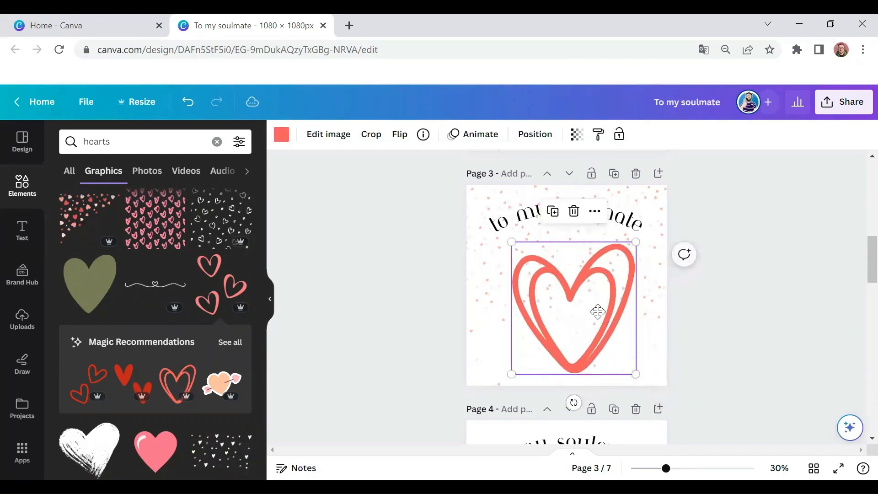
left_click_drag(598, 309, 568, 313)
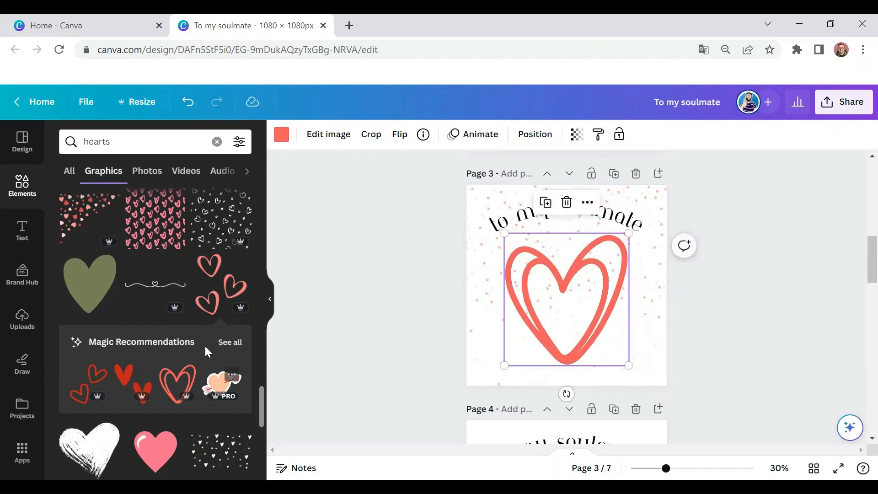
Step: Add the three outlined pink hearts to page 3, shrunk to a small accent in the design's lower-right corner
left_click(212, 289)
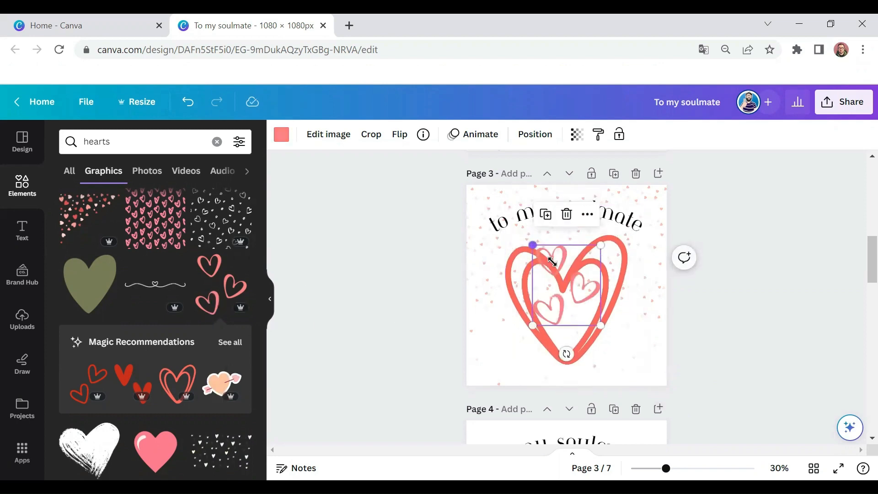
left_click_drag(551, 261, 635, 352)
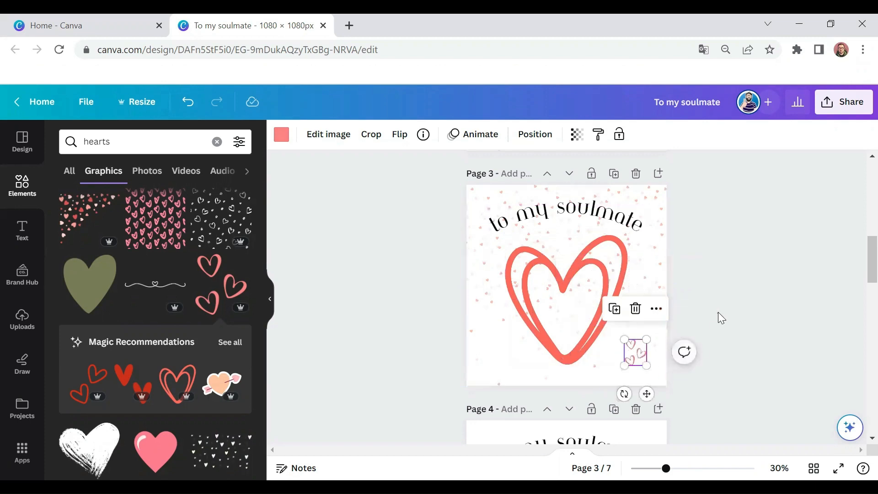
left_click(722, 315)
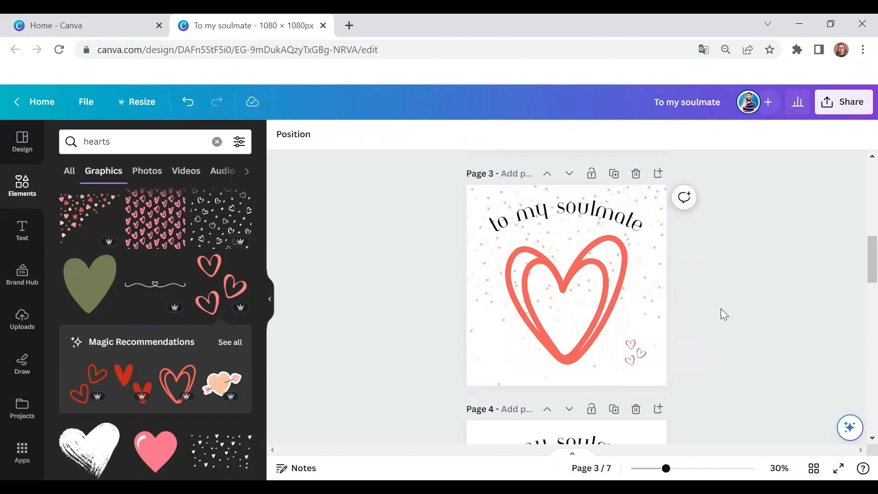
Step: Duplicate page 3 and delete both the large heart and the small hearts accent from the copy
left_click(613, 174)
left_click(510, 342)
key("Delete")
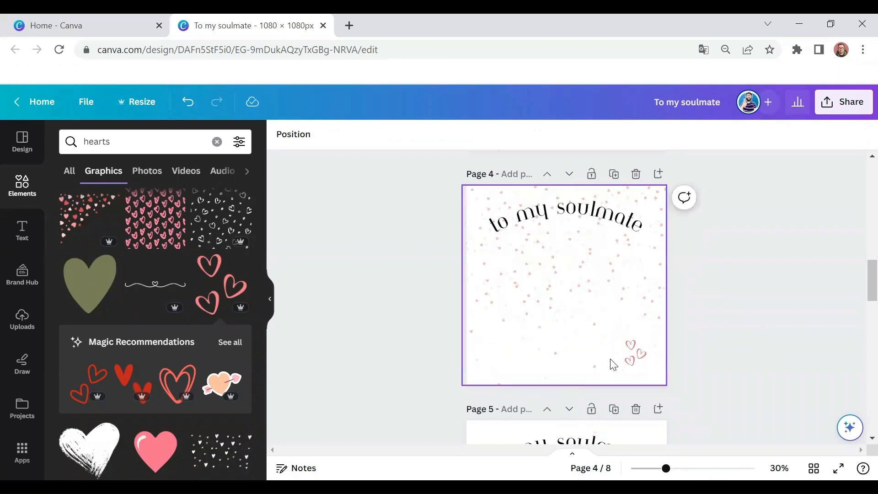
left_click(628, 352)
key("Delete")
Step: Find the graphic of two overlapping outlined hearts, add it to page 4, enlarge it and centre it under the heading
scroll(176, 315, "down", 3)
scroll(178, 320, "down", 8)
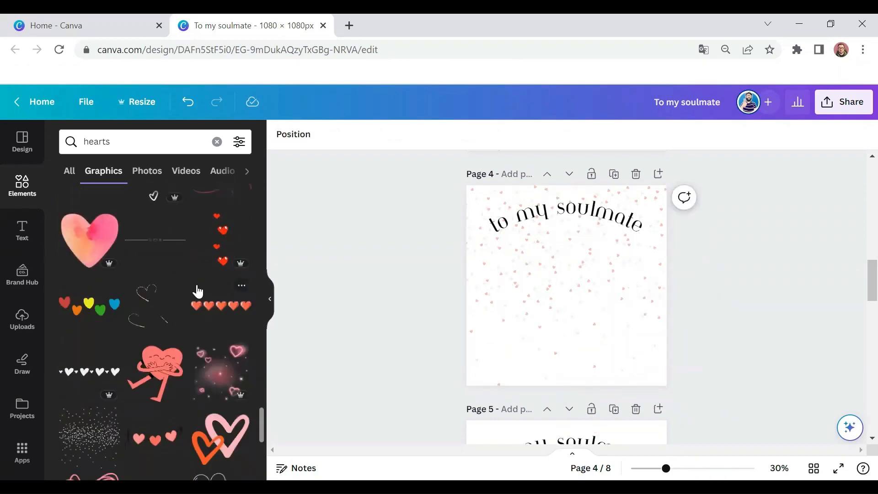
scroll(195, 288, "down", 2)
scroll(210, 262, "down", 3)
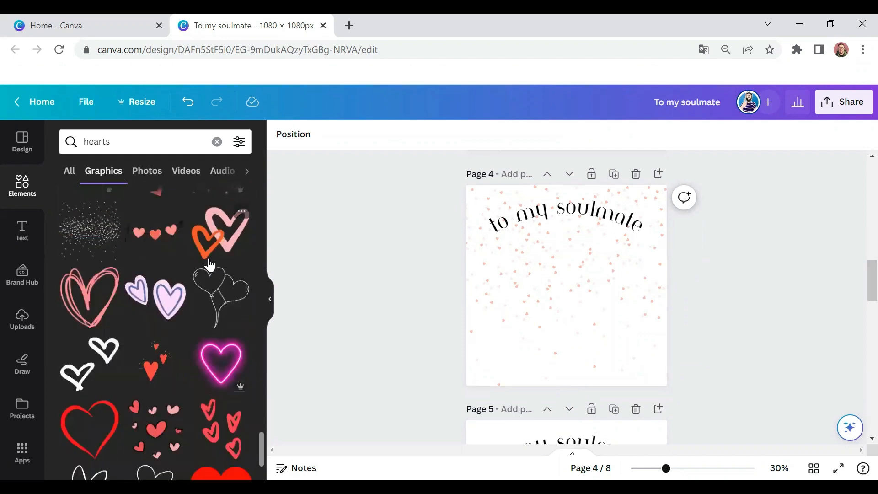
scroll(210, 282, "down", 3)
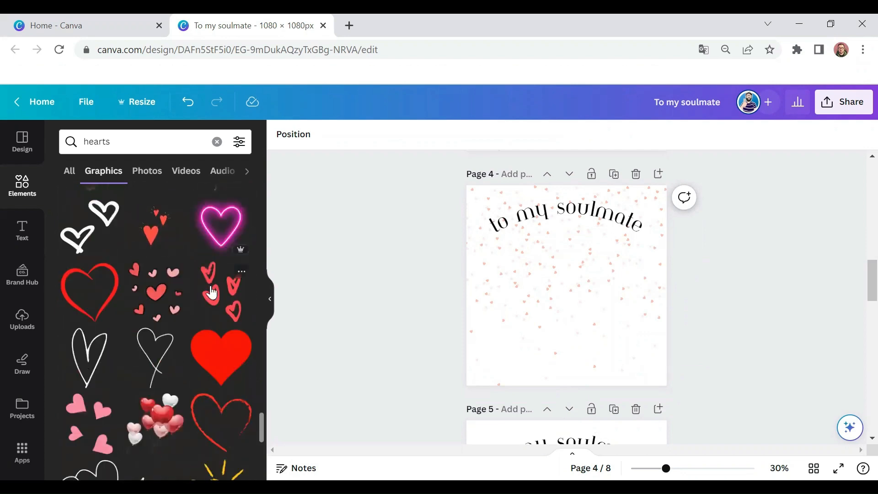
scroll(178, 325, "down", 2)
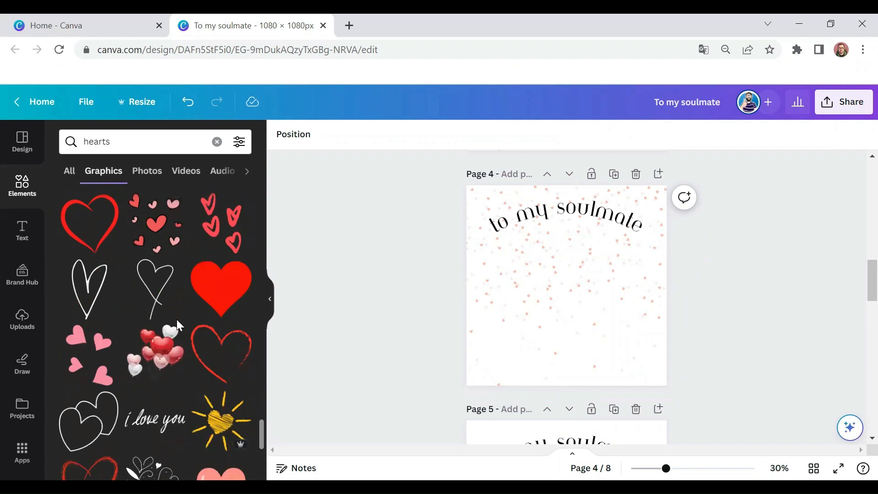
scroll(175, 319, "down", 2)
left_click(111, 358)
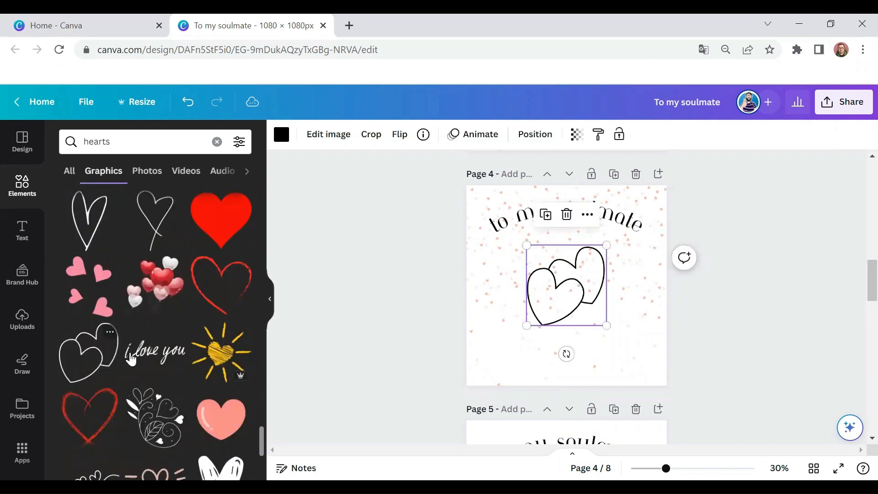
left_click_drag(508, 348, 490, 363)
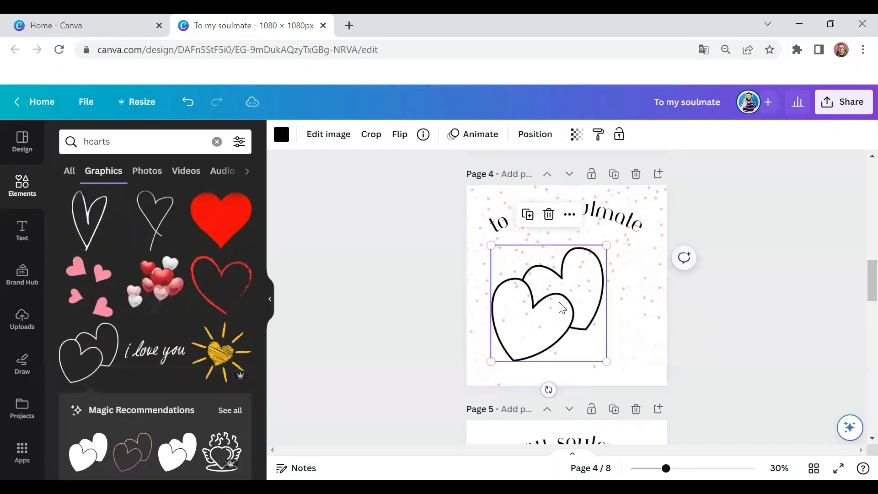
left_click_drag(560, 305, 577, 295)
Step: Recolor the overlapping hearts outline on page 4 with the orange-red document color
left_click(282, 137)
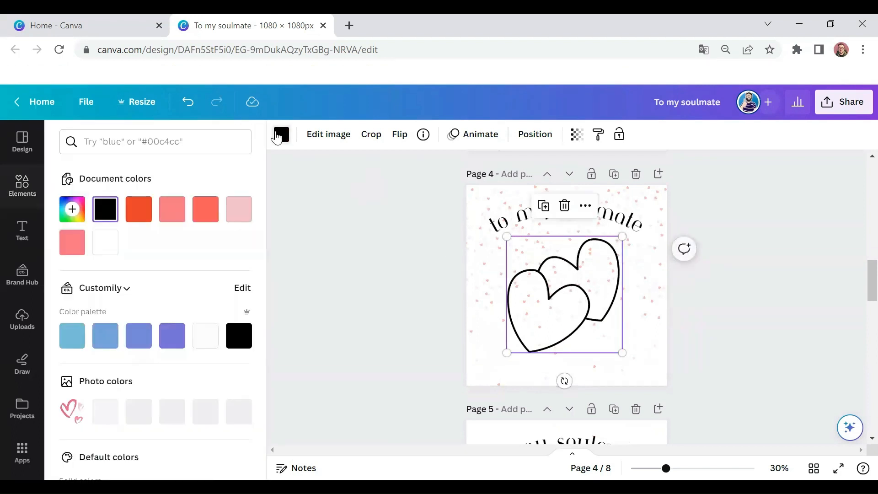
scroll(155, 267, "down", 4)
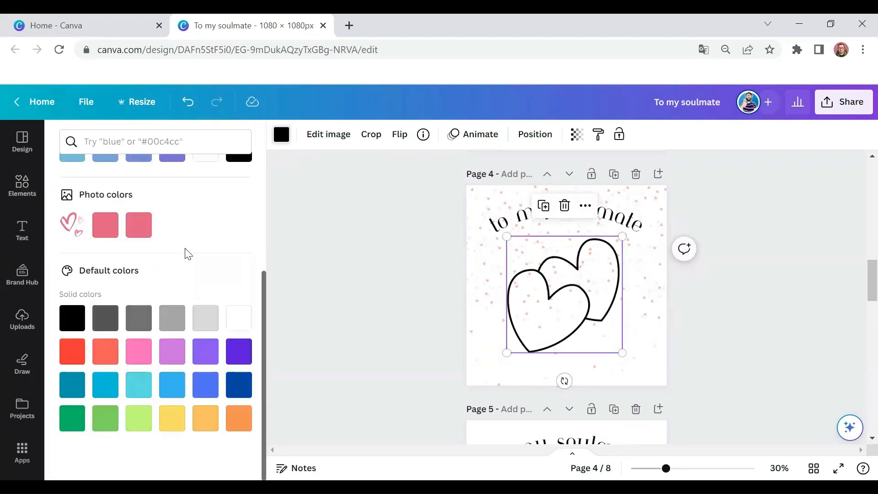
scroll(188, 254, "up", 4)
left_click(150, 218)
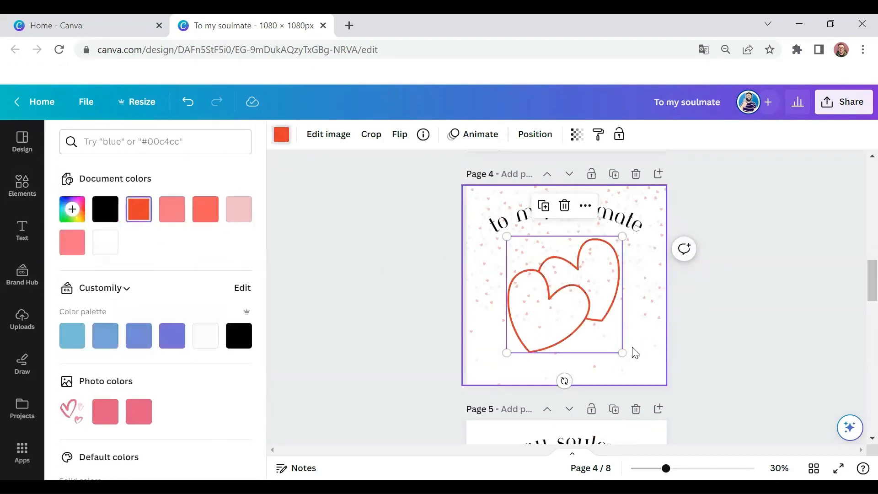
Step: Enlarge the overlapping hearts on page 4 to about 758 × 764, recentre them under the heading and deselect them
left_click_drag(621, 353, 639, 370)
left_click_drag(608, 308, 607, 305)
left_click_drag(631, 364, 639, 372)
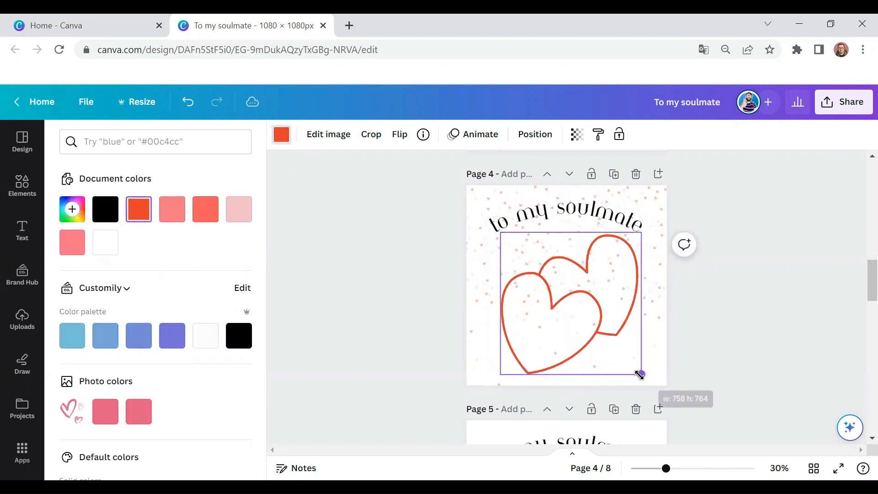
left_click_drag(617, 318, 617, 314)
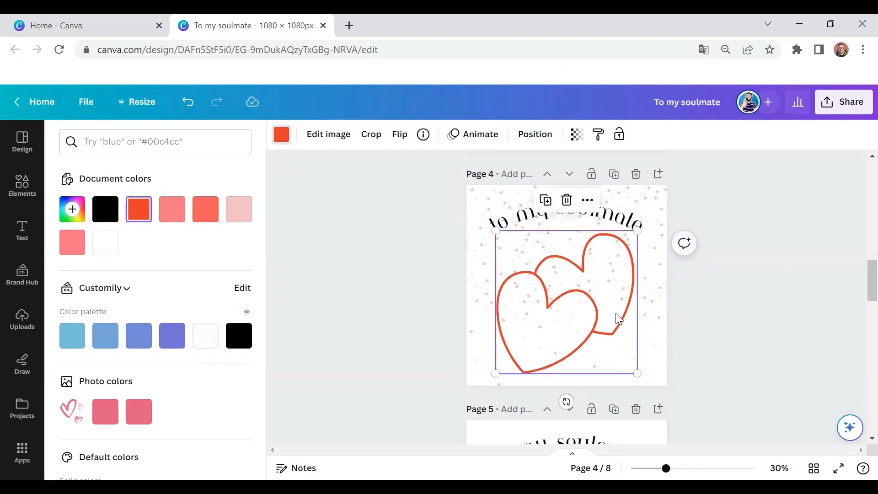
left_click(701, 347)
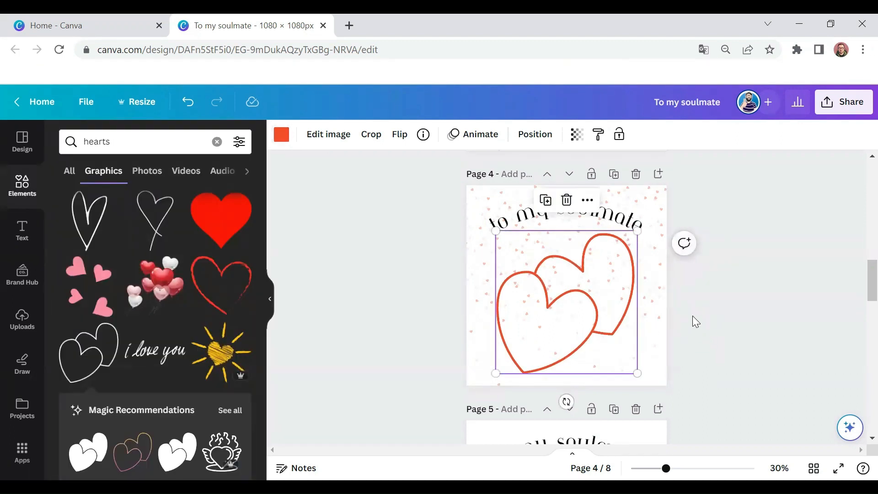
left_click(702, 263)
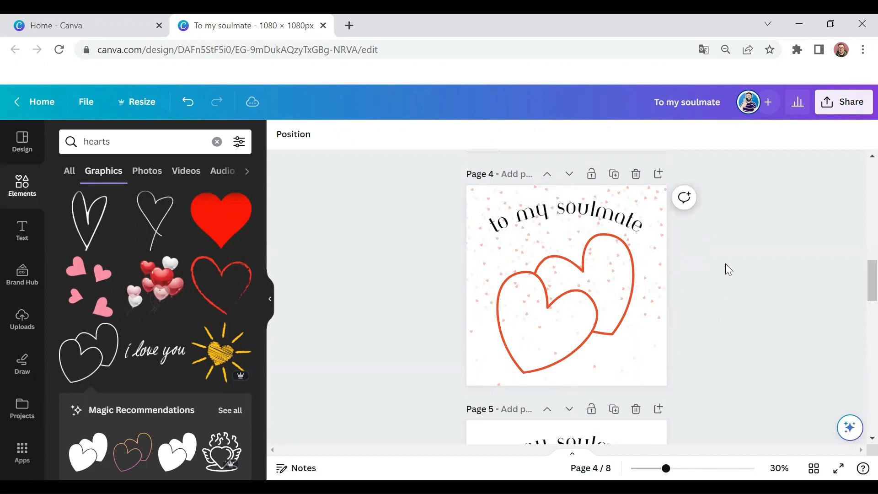
Step: Duplicate page 4 and delete the overlapping hearts outline from the copy
scroll(701, 257, "up", 15)
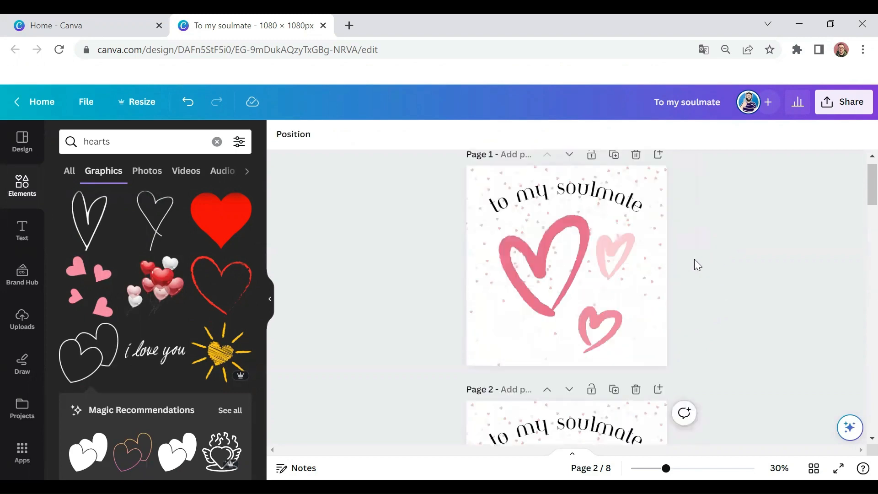
left_click(661, 227)
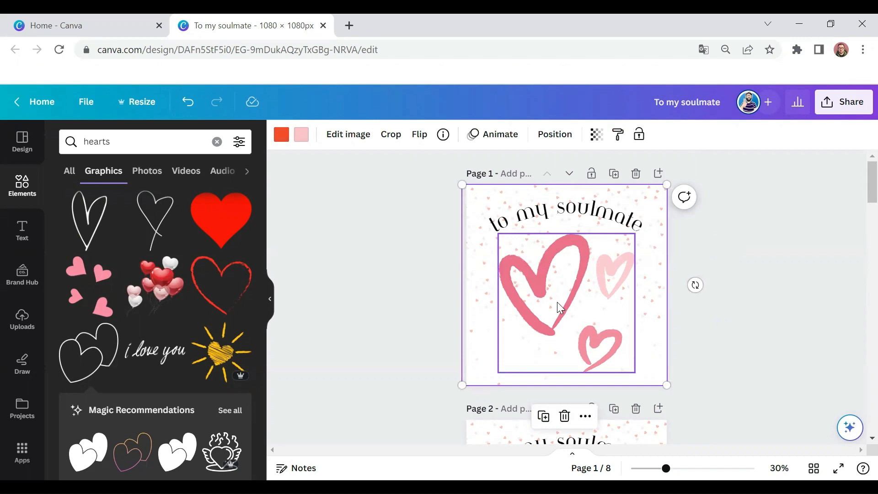
scroll(558, 304, "down", 10)
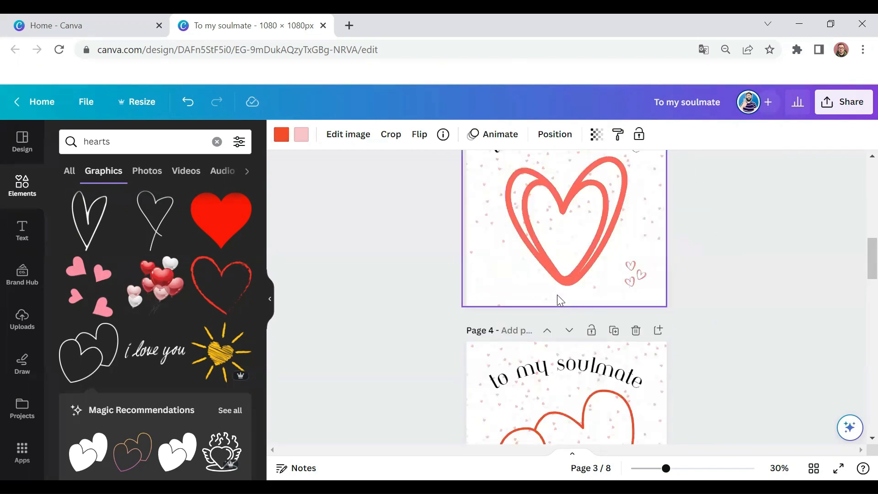
scroll(558, 297, "down", 3)
scroll(560, 301, "down", 2)
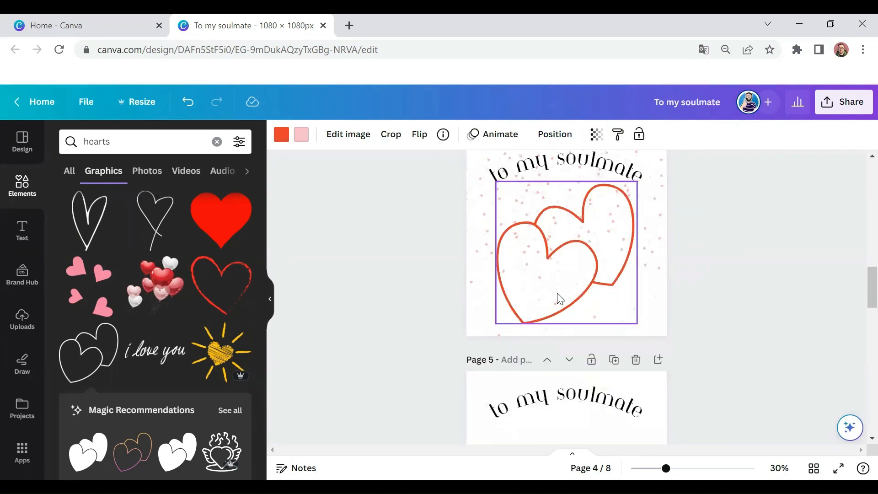
scroll(558, 297, "up", 2)
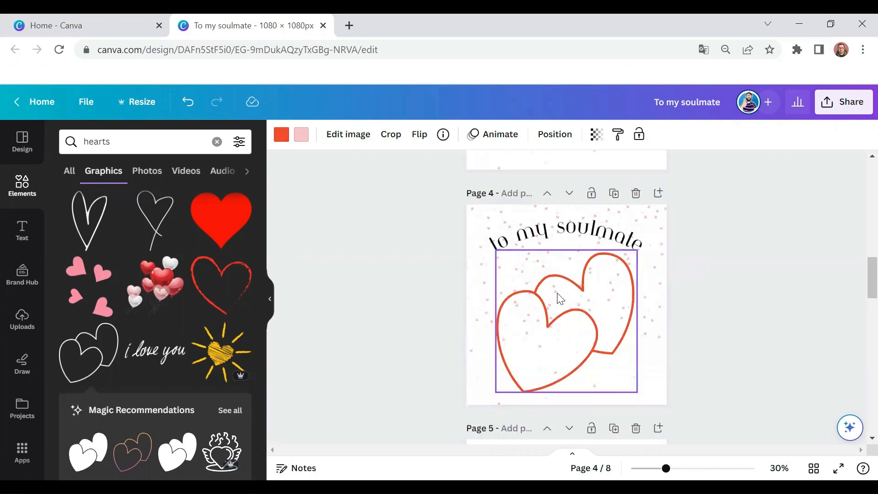
left_click(614, 194)
left_click(579, 313)
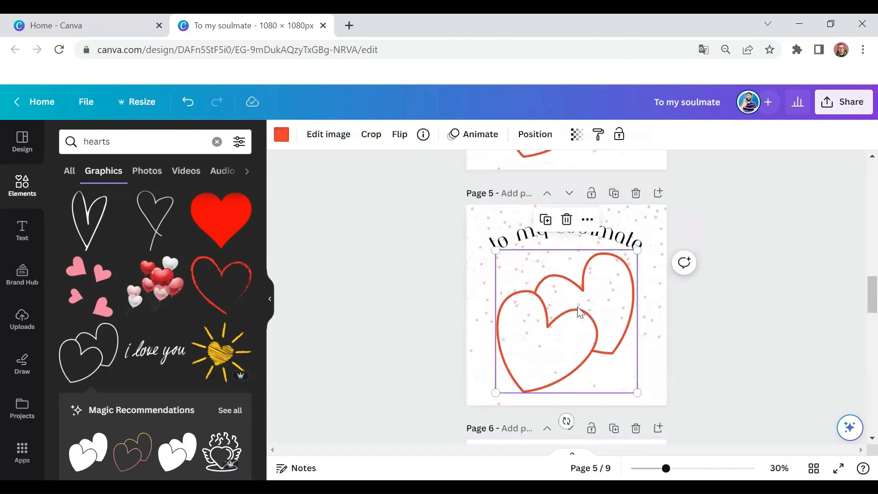
key("Delete")
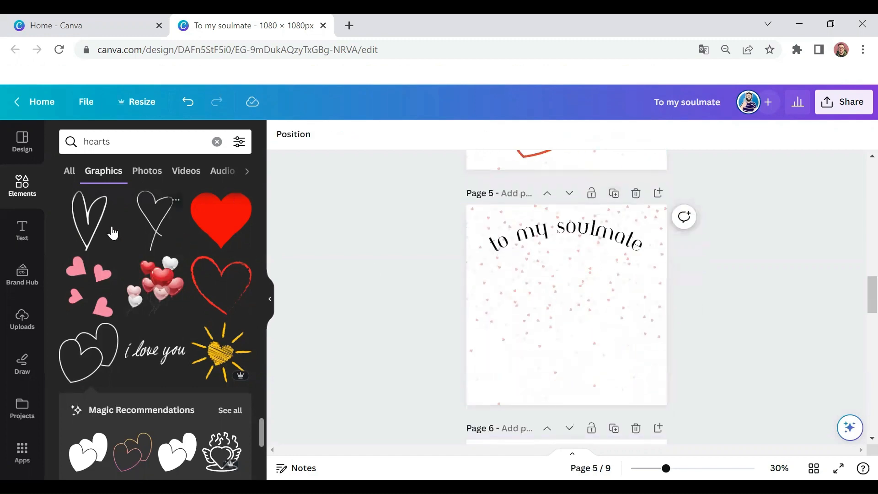
Step: Find the red photo of two smiling fingers with a heart among the hearts photos and add it to page 5 beneath the heading
left_click(149, 174)
scroll(195, 308, "down", 2)
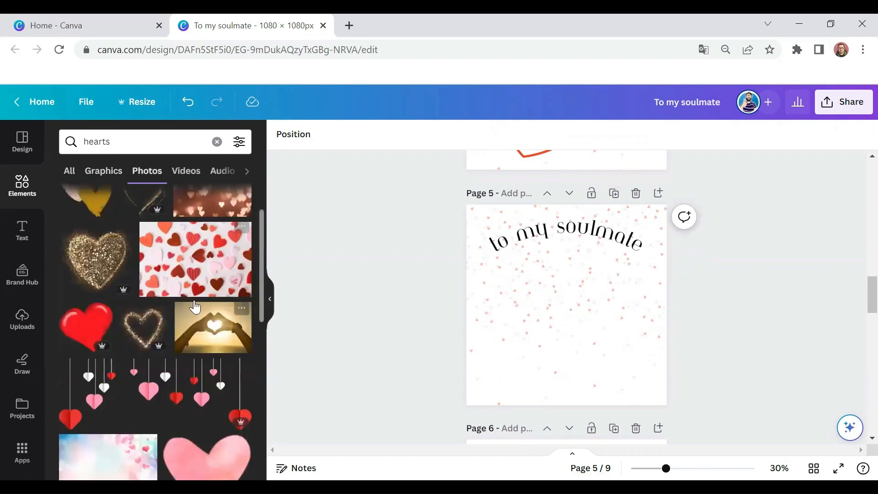
scroll(97, 304, "down", 3)
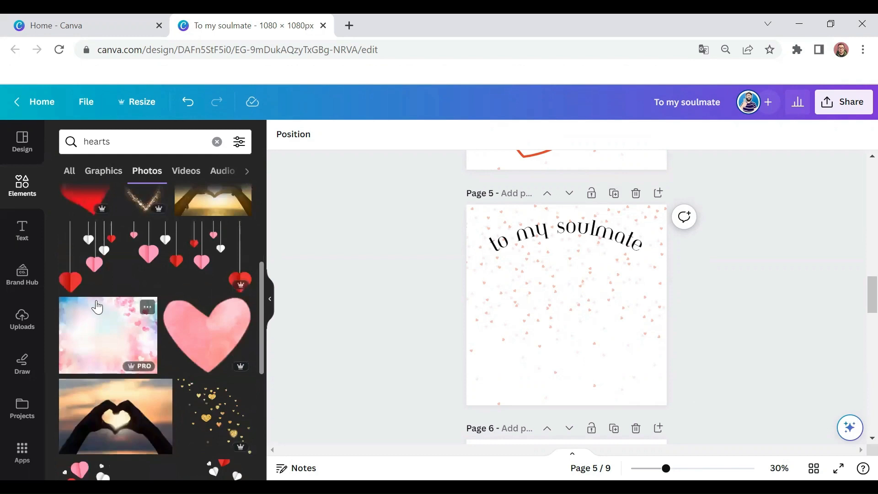
scroll(96, 306, "down", 8)
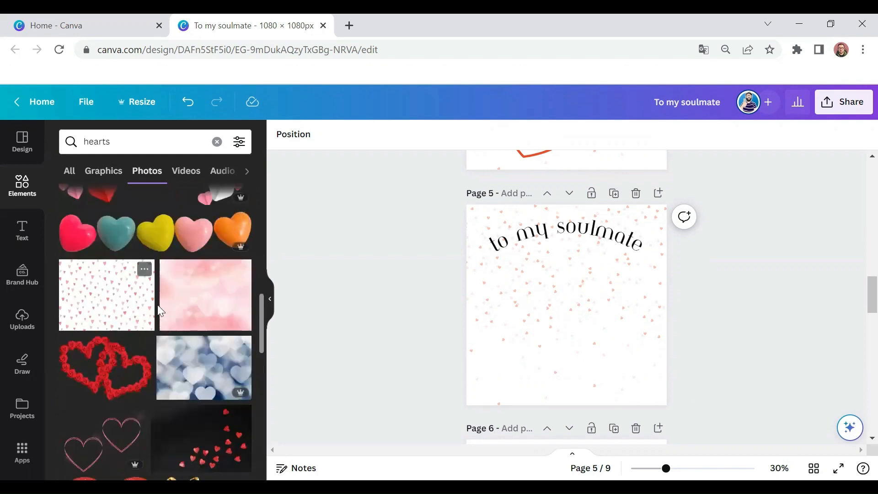
scroll(159, 311, "down", 3)
scroll(172, 298, "down", 10)
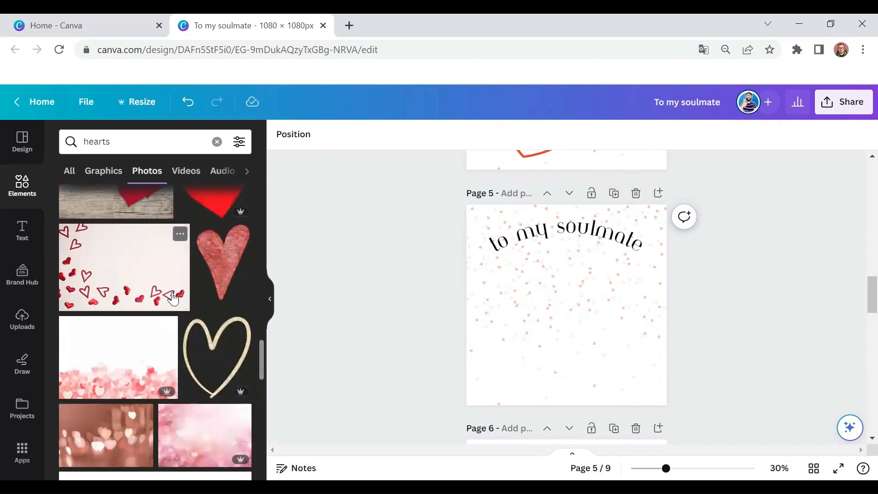
scroll(173, 299, "down", 10)
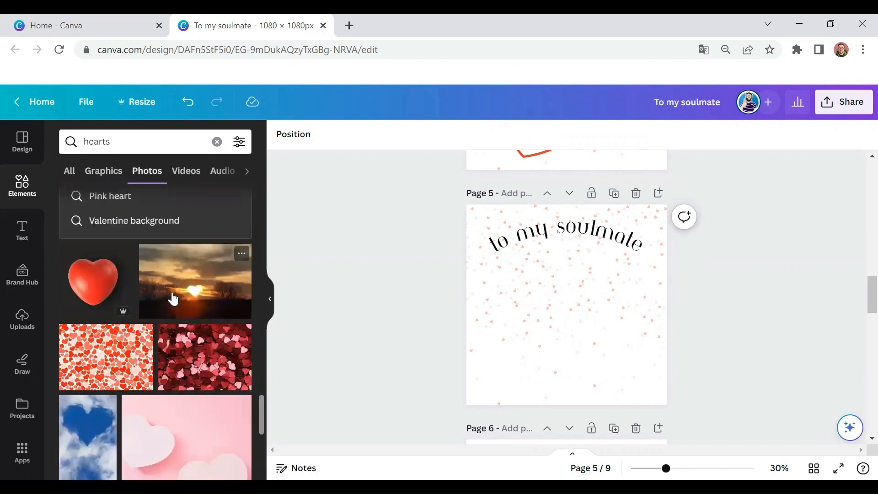
scroll(173, 300, "down", 5)
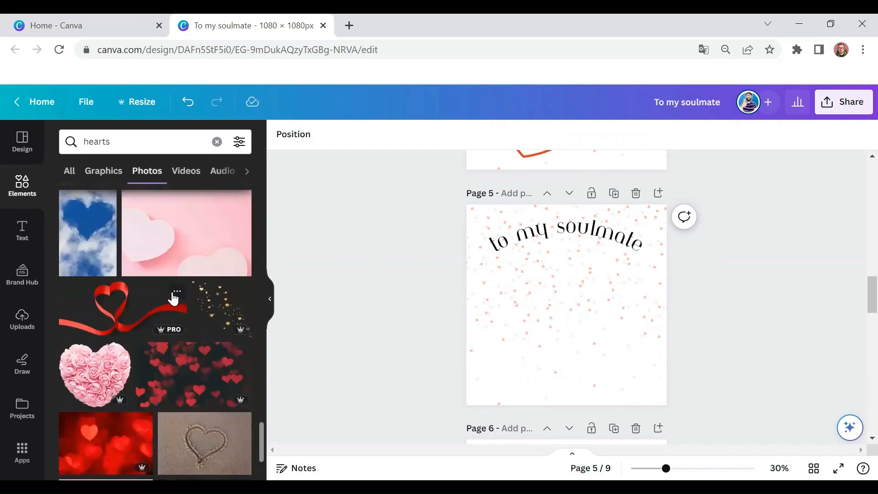
scroll(172, 299, "down", 5)
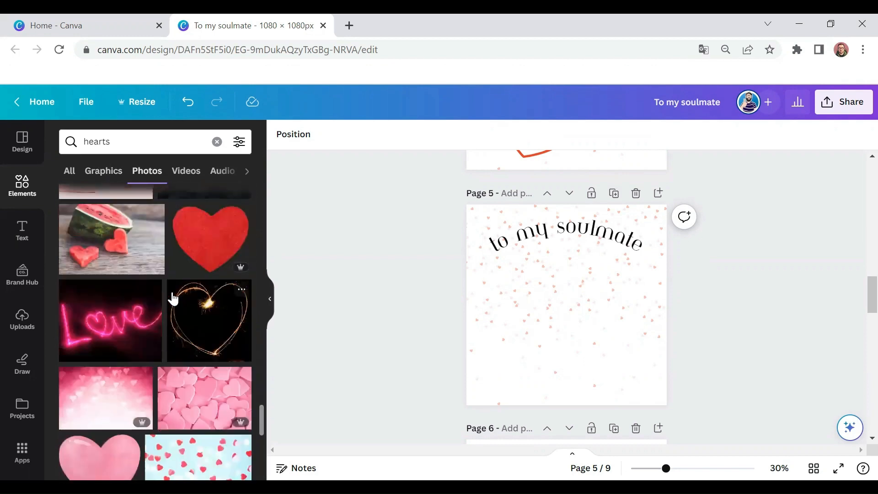
scroll(172, 295, "down", 3)
scroll(172, 291, "down", 3)
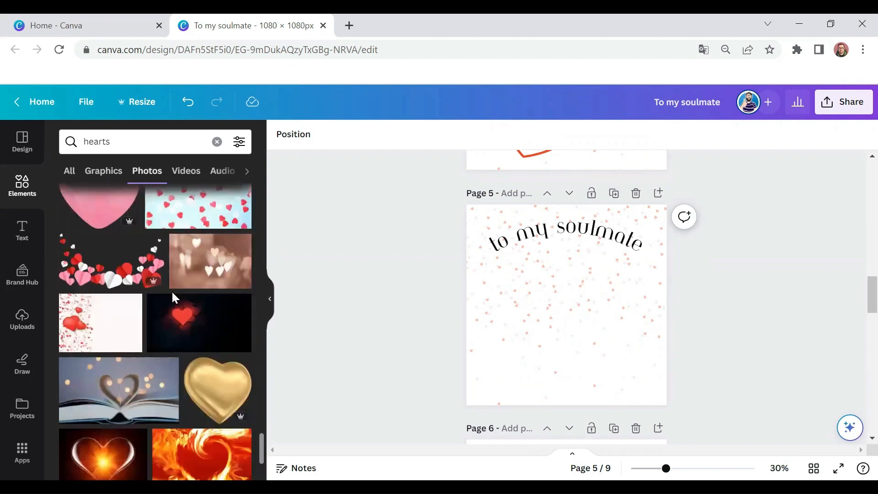
scroll(173, 295, "down", 3)
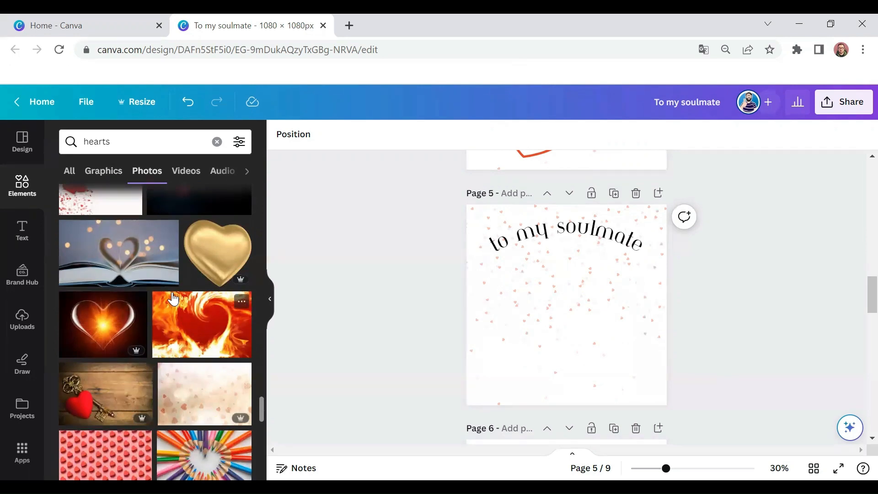
scroll(173, 298, "down", 4)
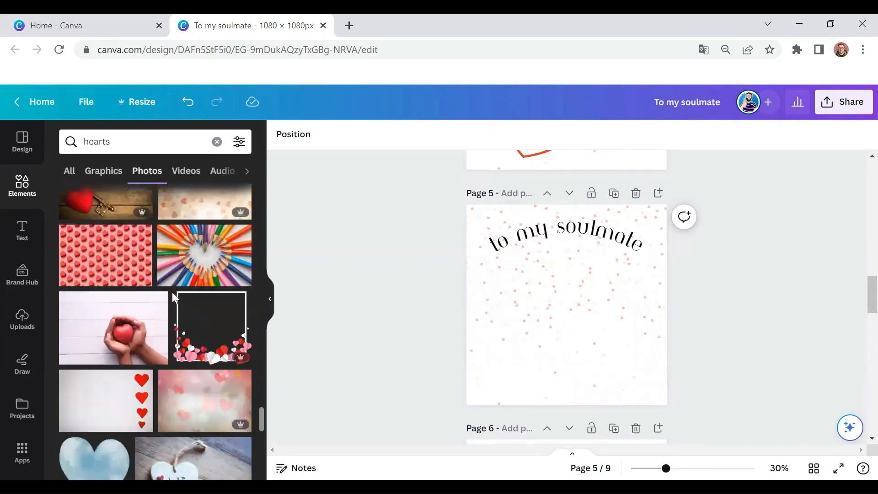
scroll(169, 298, "down", 3)
scroll(165, 301, "down", 9)
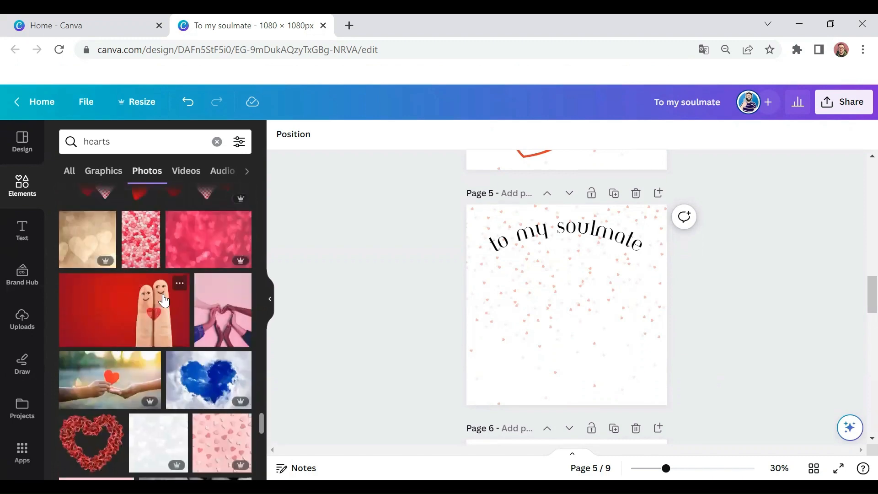
left_click(187, 322)
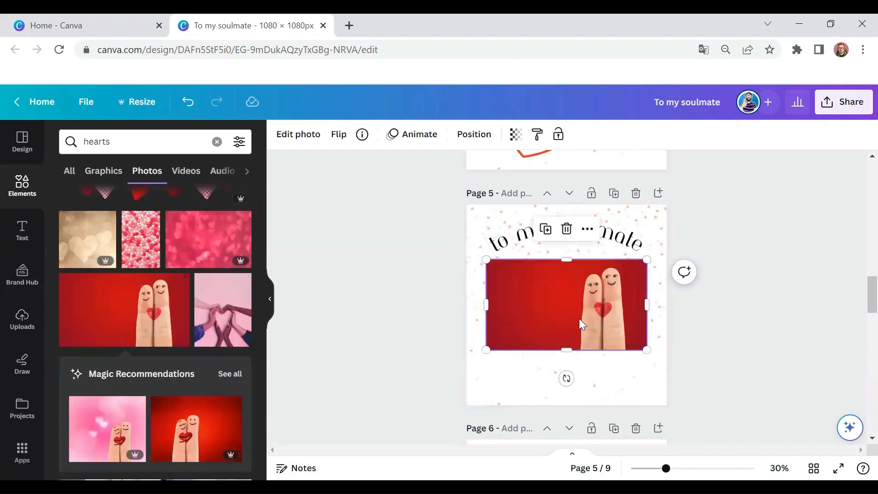
left_click_drag(579, 318, 577, 348)
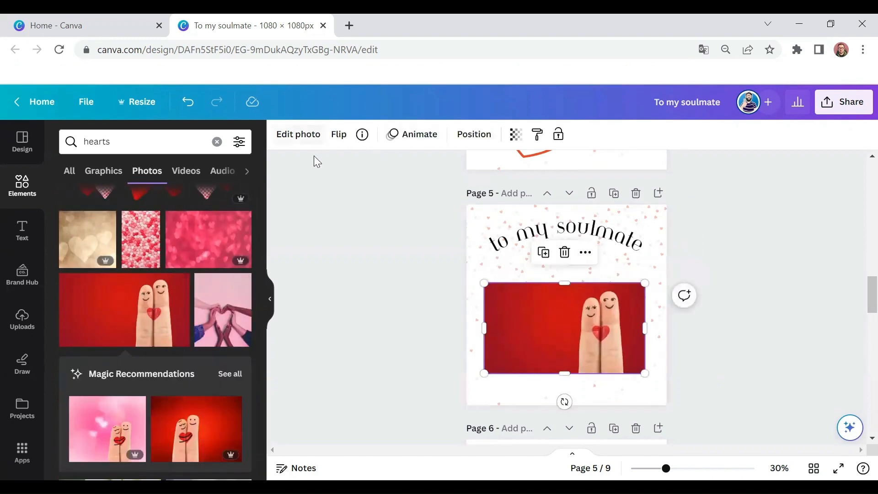
Step: Replace the red photo on page 5 with the recommended pink-background photo of two hugging fingers, placed beneath the heading
key("Delete")
left_click(108, 429)
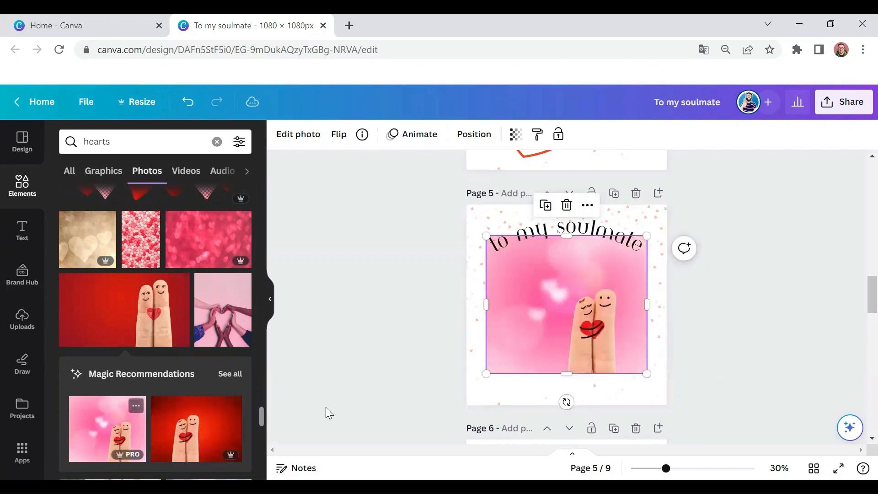
left_click_drag(622, 326, 620, 355)
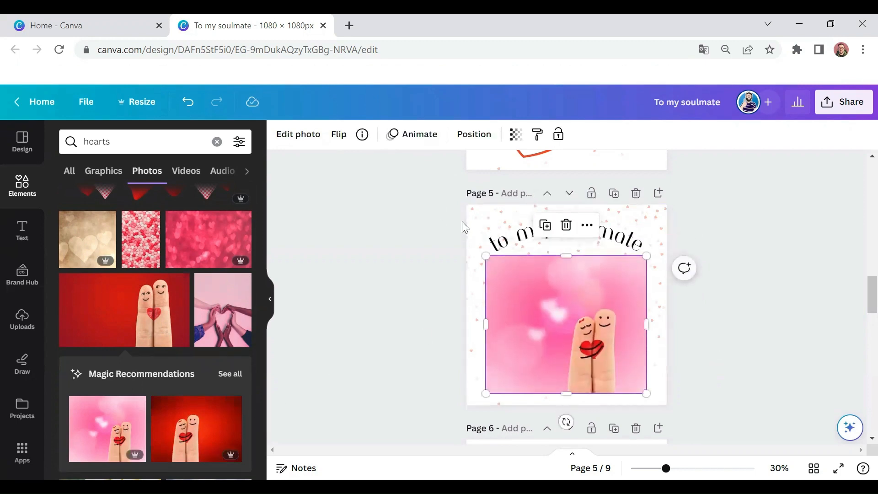
Step: Remove the background of the finger photo on page 5 and crop its empty sides to a frame of about 432 × 741
left_click(290, 137)
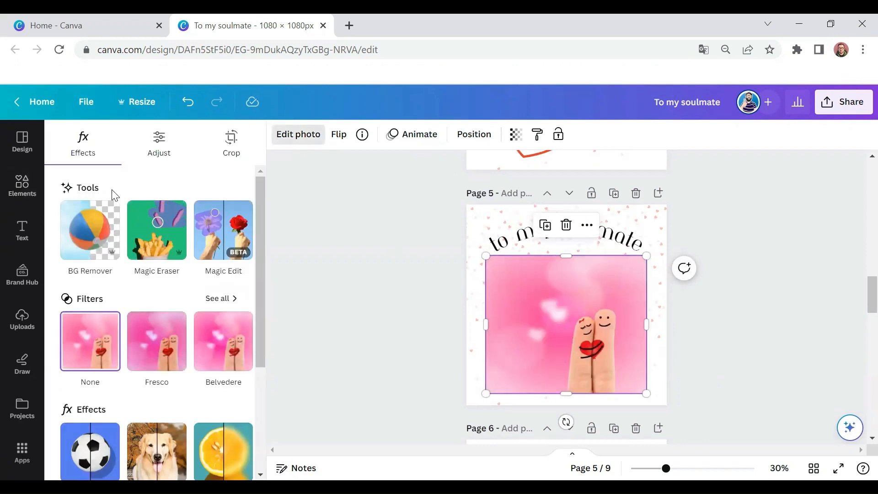
left_click(95, 237)
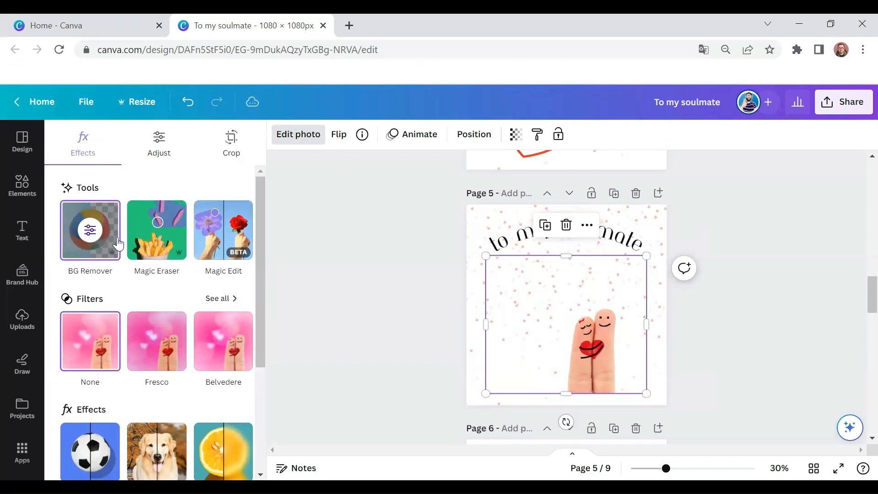
left_click_drag(594, 352, 614, 361)
left_click_drag(503, 311, 573, 313)
left_click_drag(667, 336, 656, 335)
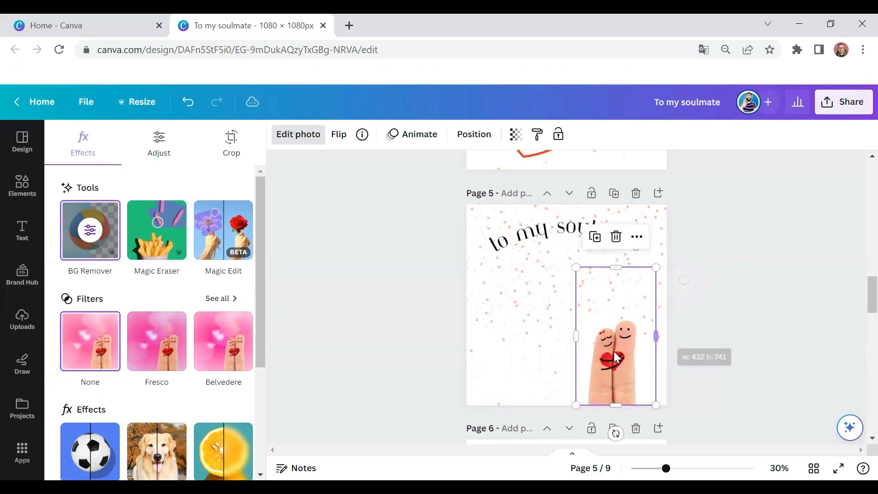
left_click_drag(614, 358, 611, 356)
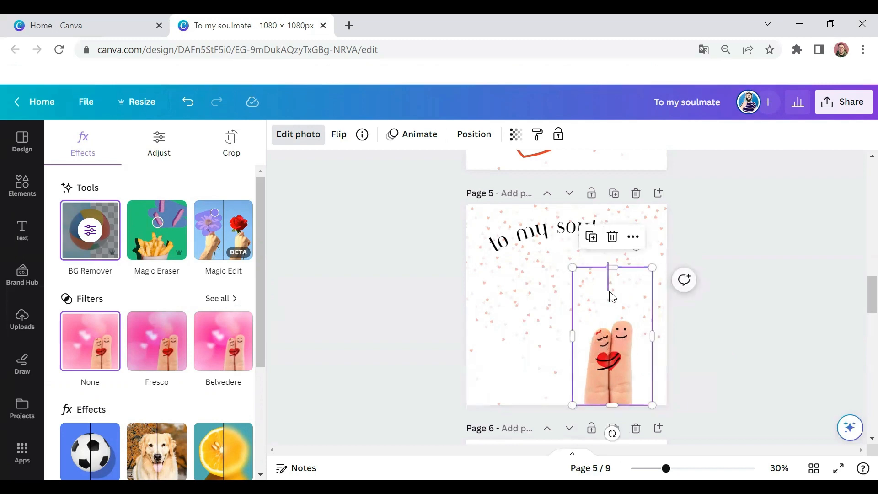
Step: Enlarge the cut-out finger couple on page 5, centre it under the heading at the page's lower edge and deselect it
left_click_drag(610, 268, 518, 231)
left_click_drag(628, 324, 629, 324)
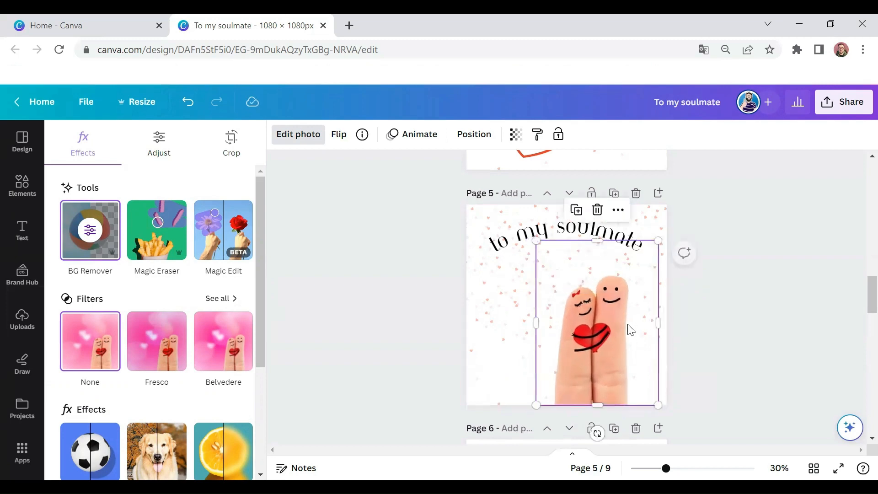
left_click(720, 328)
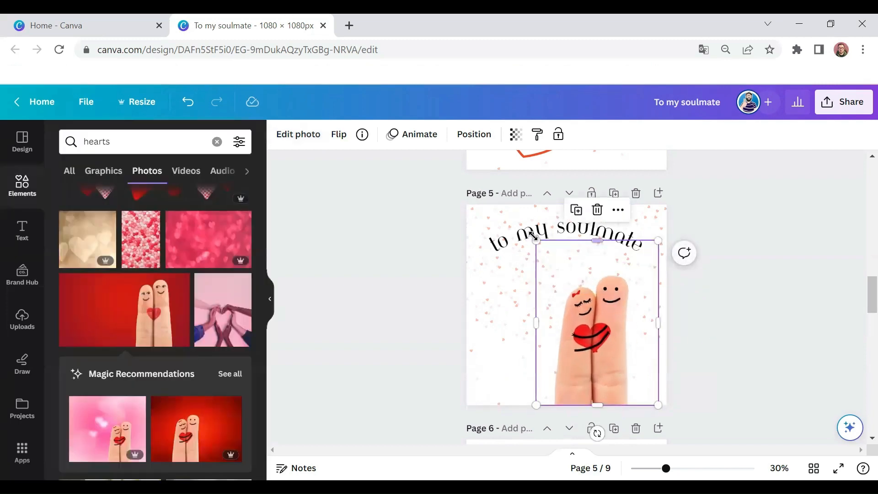
left_click_drag(533, 236, 525, 228)
left_click(599, 306)
left_click_drag(594, 320, 577, 322)
left_click(738, 305)
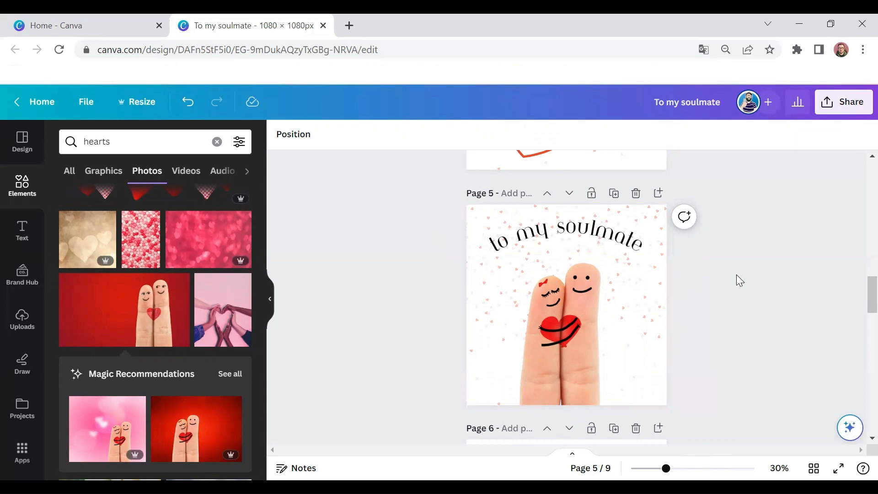
Step: Delete the curved "to my soulmate" heading from page 1, leaving its three hearts artwork in place
scroll(728, 269, "down", 10)
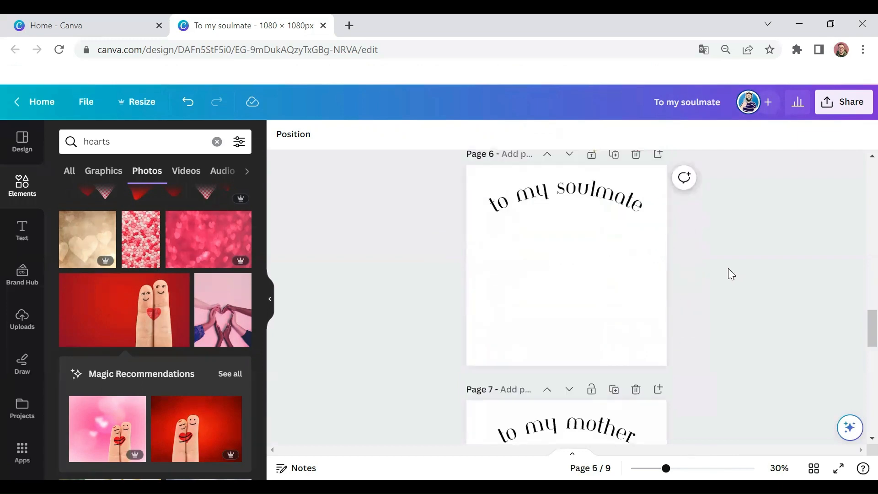
scroll(584, 251, "down", 3)
scroll(584, 252, "up", 20)
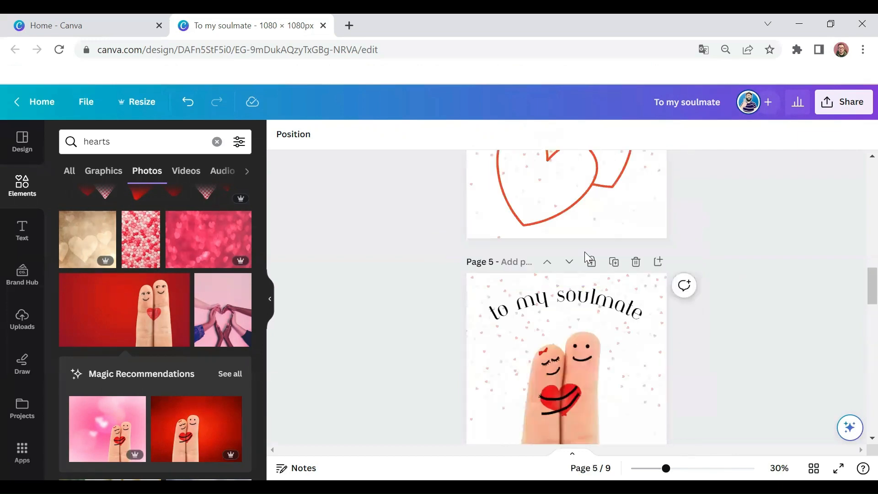
left_click(570, 345)
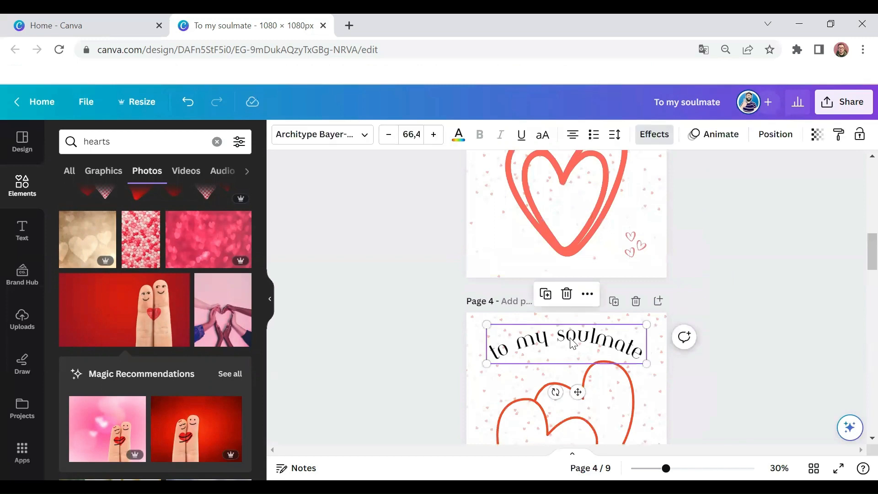
scroll(573, 344, "up", 3)
scroll(590, 291, "up", 4)
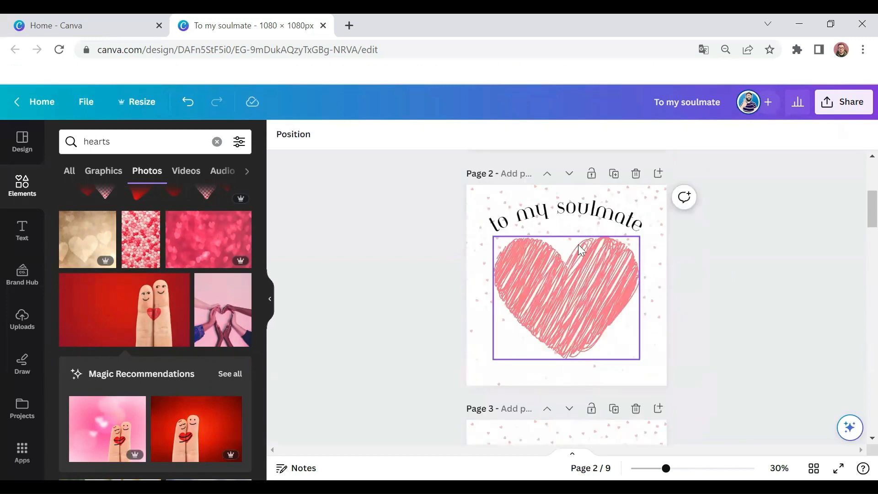
scroll(581, 242, "up", 4)
left_click(580, 185)
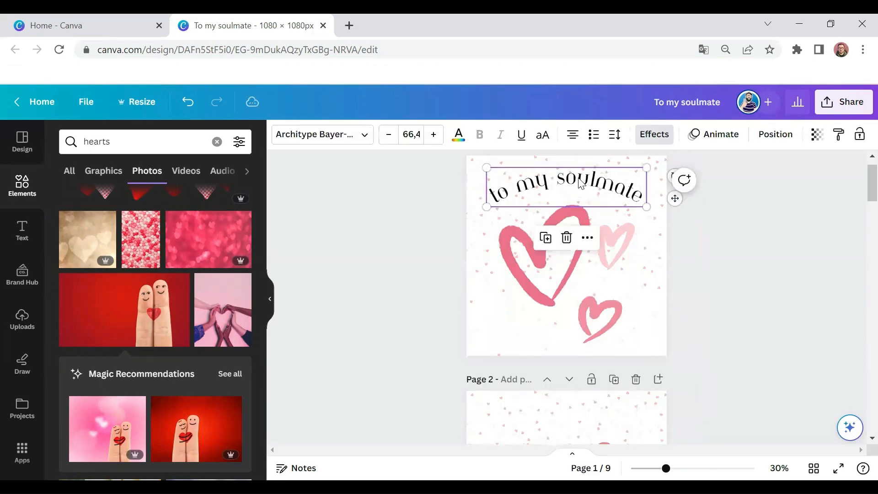
key("Delete")
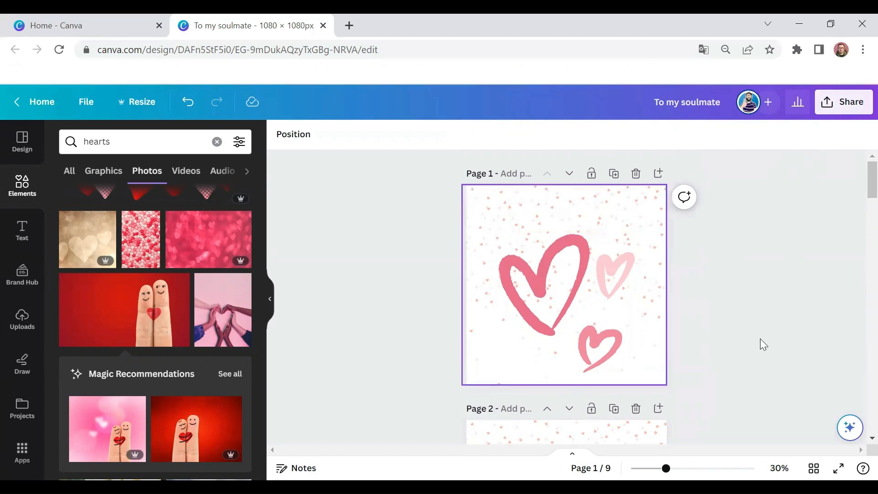
Step: Open the design's download settings, choose PNG as the file type and set the size multiplier to 0.875 (945 × 945 px)
left_click(841, 114)
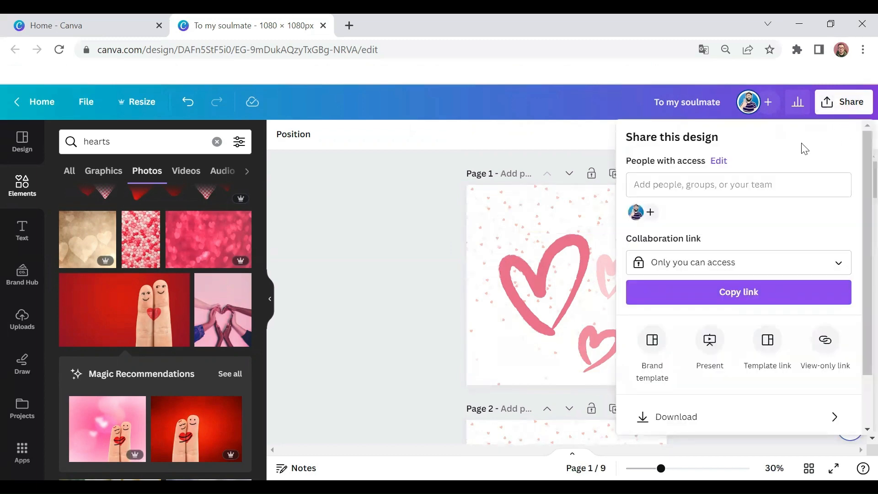
scroll(729, 251, "down", 2)
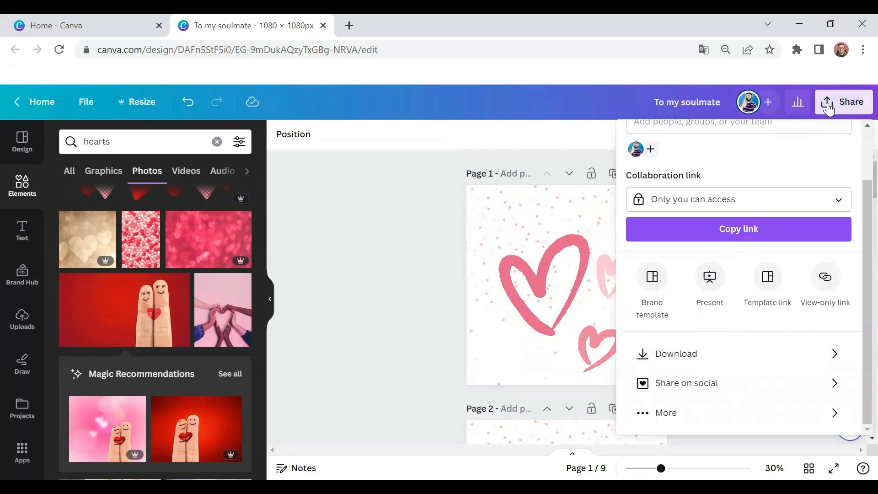
left_click(702, 354)
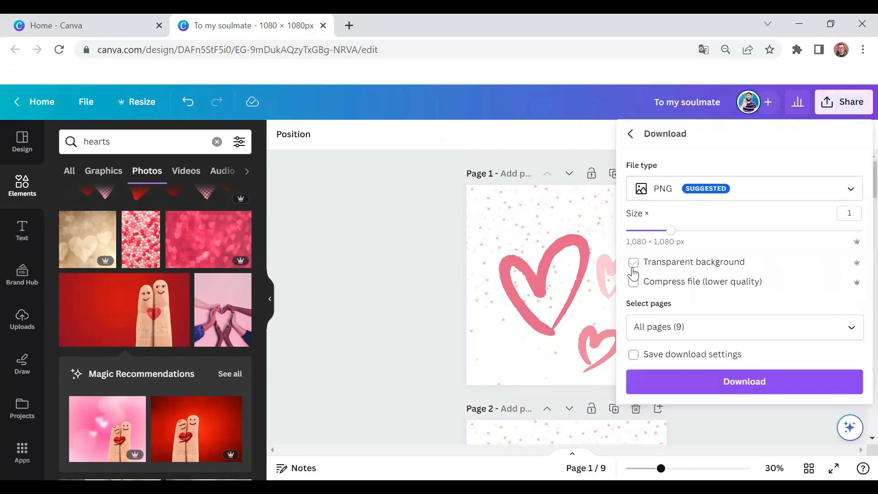
left_click(690, 190)
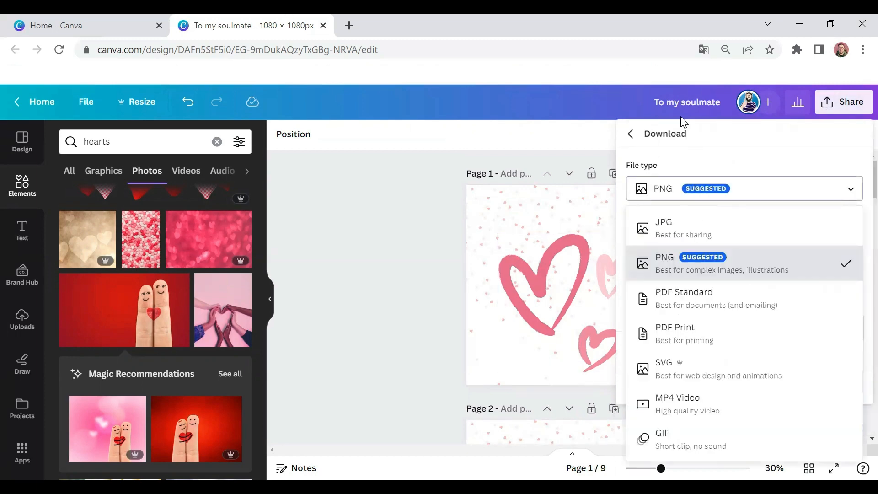
left_click(712, 267)
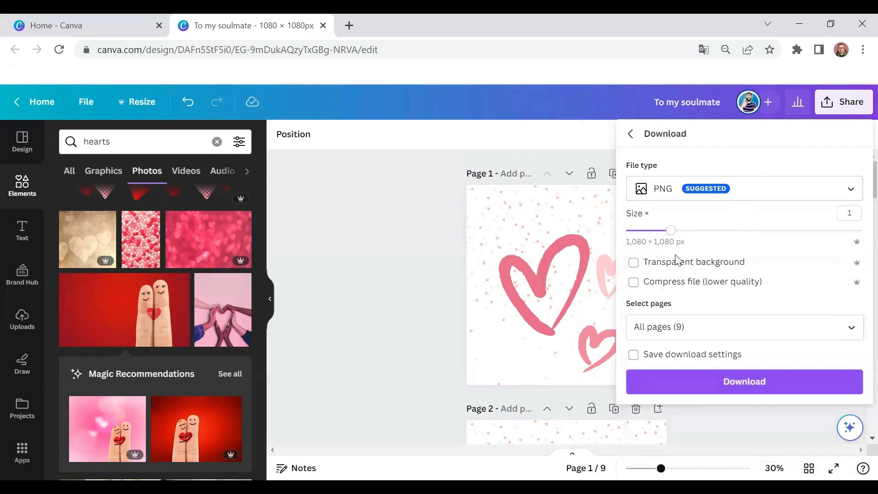
left_click_drag(685, 232, 661, 231)
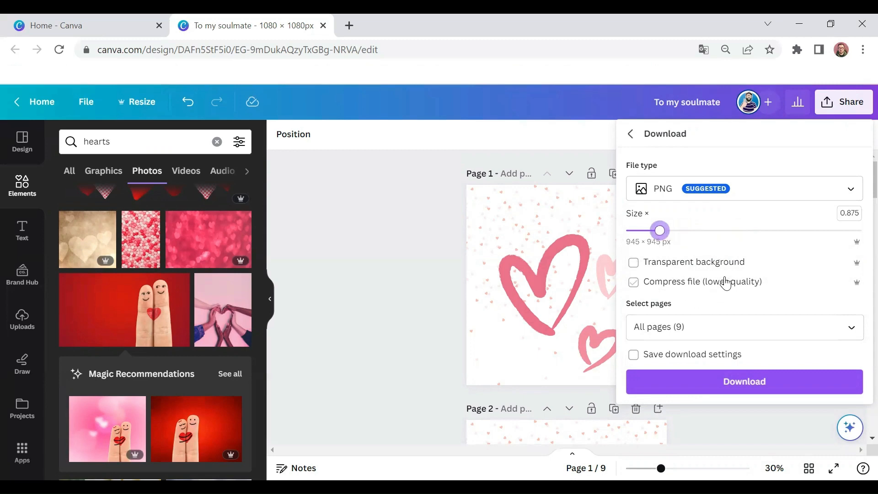
Step: Try the download page selection with only page 1 marked and with all nine pages marked
left_click(713, 326)
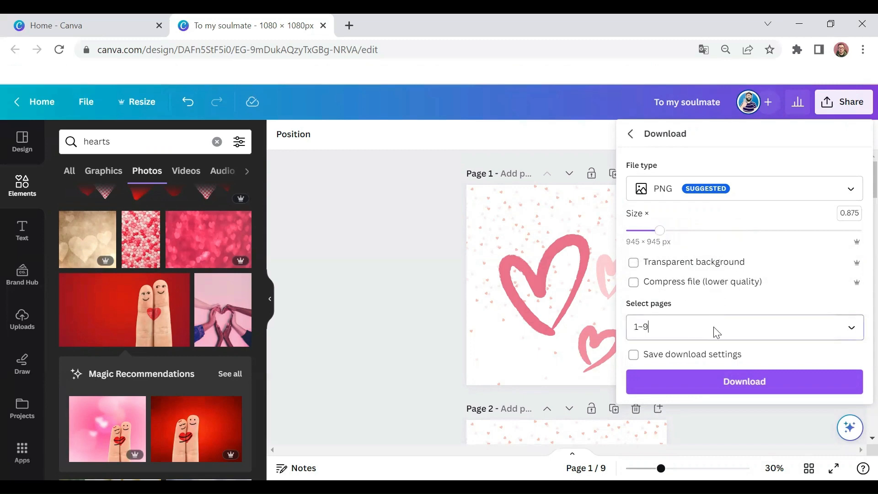
mouse_move(857, 155)
left_mouse_down()
mouse_move(857, 176)
mouse_move(856, 151)
left_mouse_up()
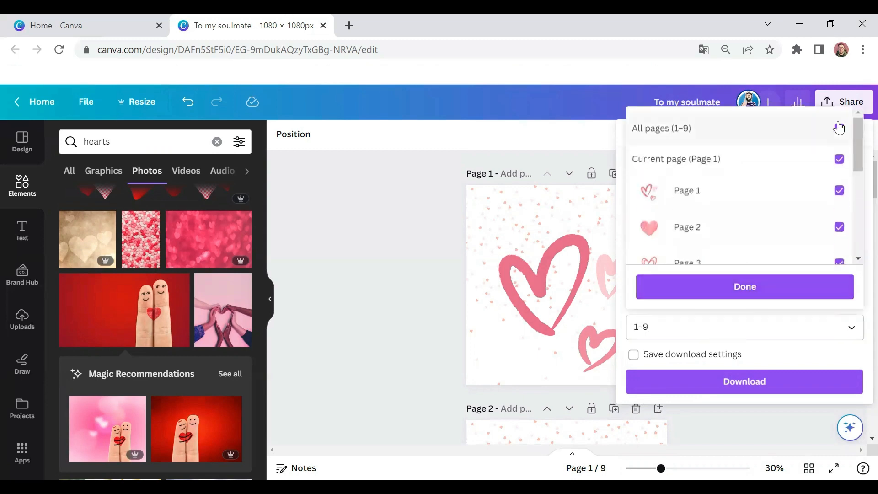
left_click(839, 129)
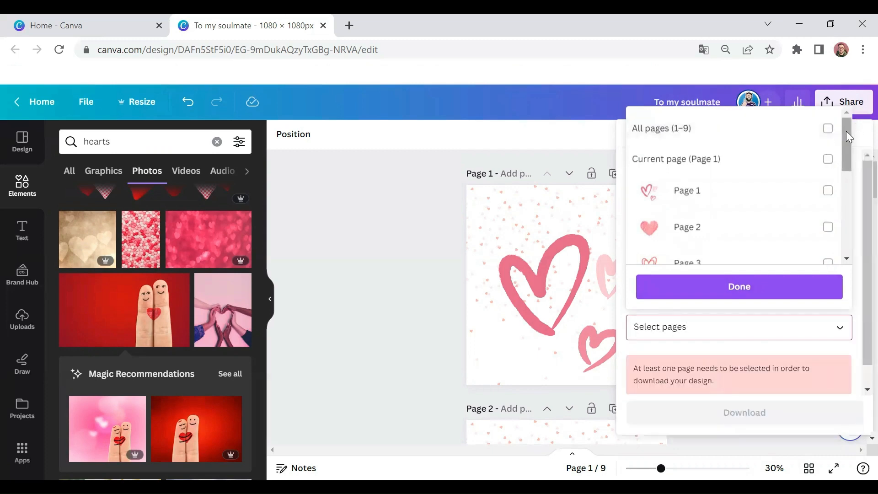
scroll(830, 137, "down", 1)
left_click(828, 165)
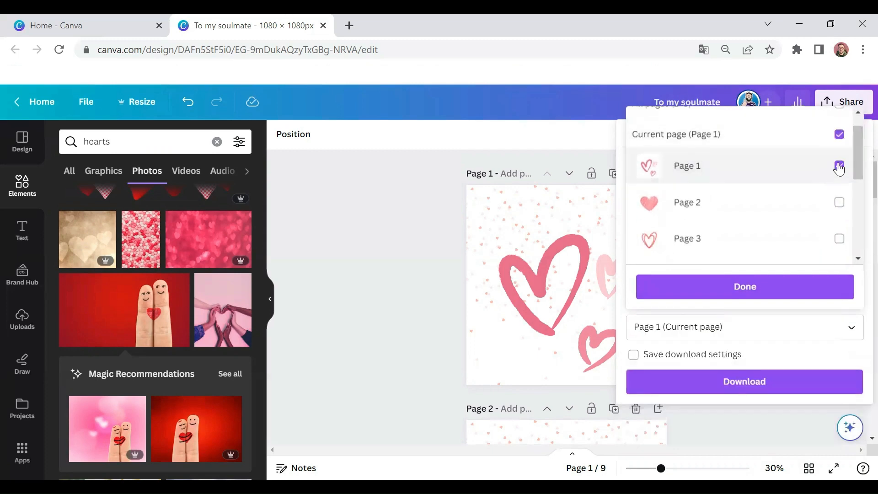
left_click(839, 134)
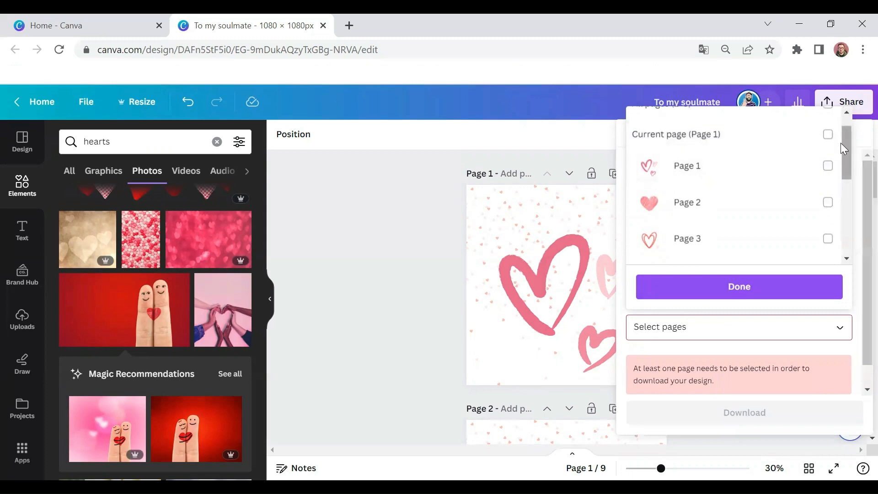
left_click(838, 135)
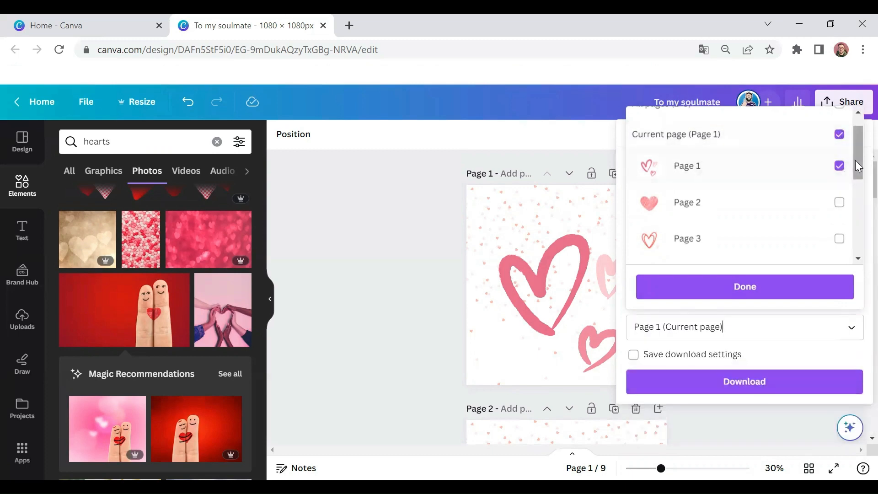
scroll(855, 156, "up", 1)
left_click(844, 133)
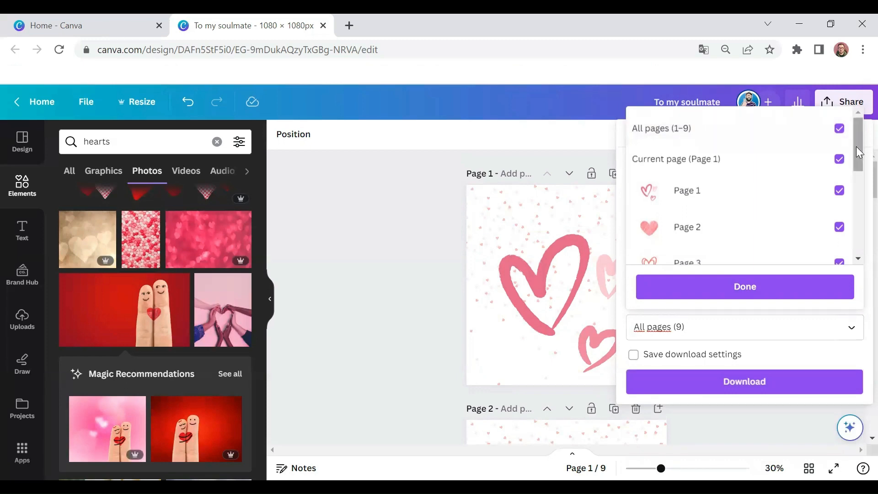
Step: Limit the download to page 1 only and close the download settings without exporting
left_click(839, 128)
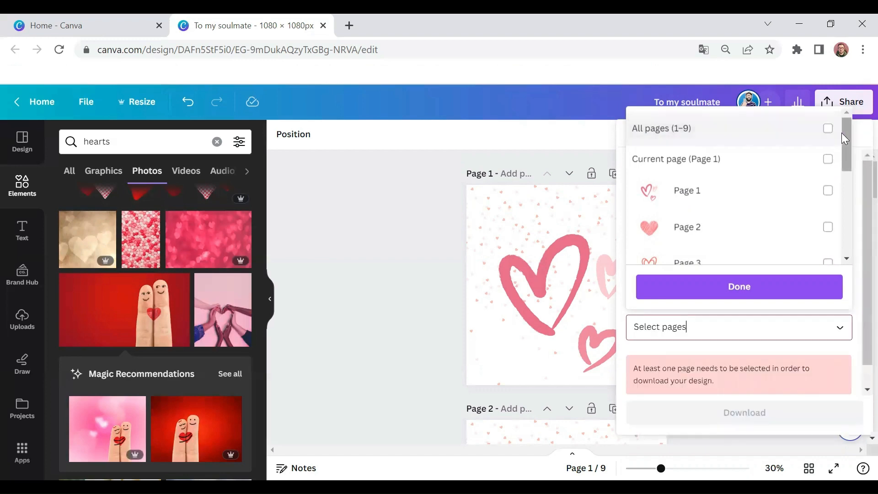
left_click(826, 191)
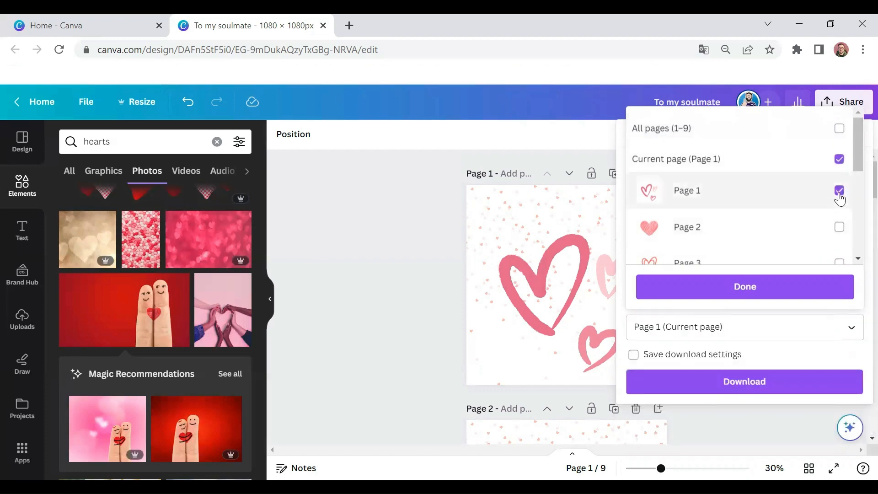
left_click(777, 299)
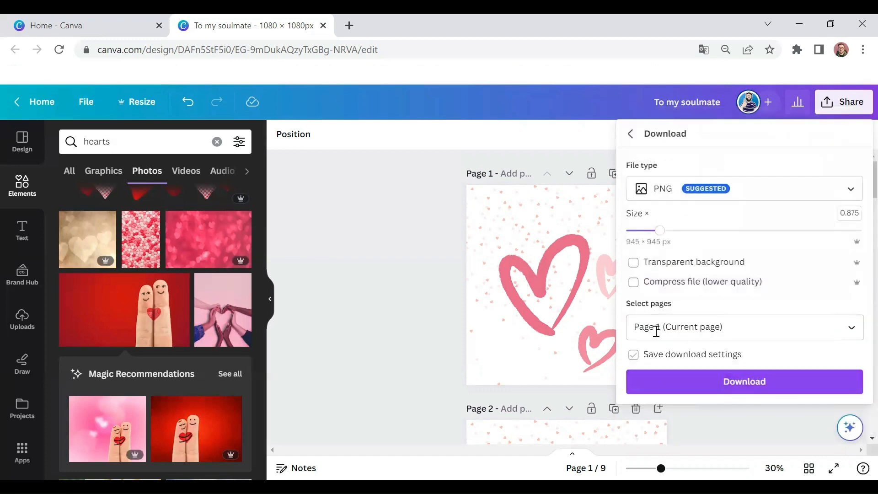
left_click(427, 234)
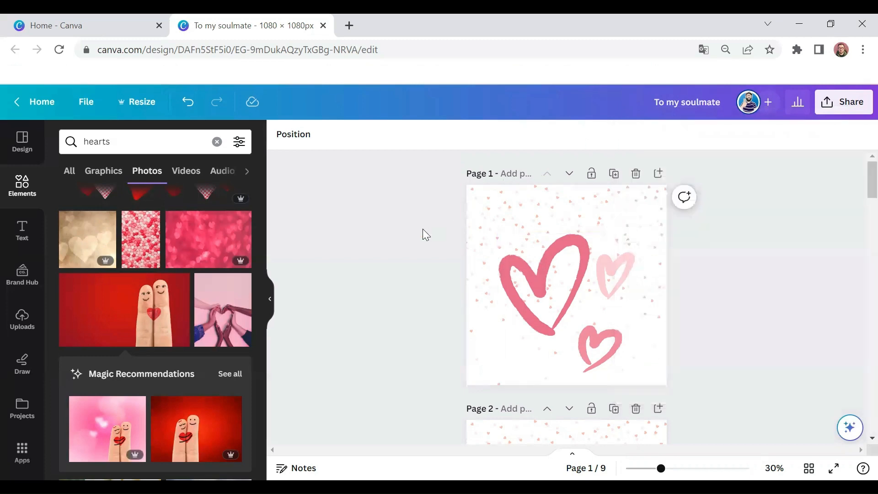
Step: Select page 6 with the lone curved heading and set up a PNG download with a transparent background
scroll(513, 263, "down", 9)
scroll(513, 262, "down", 18)
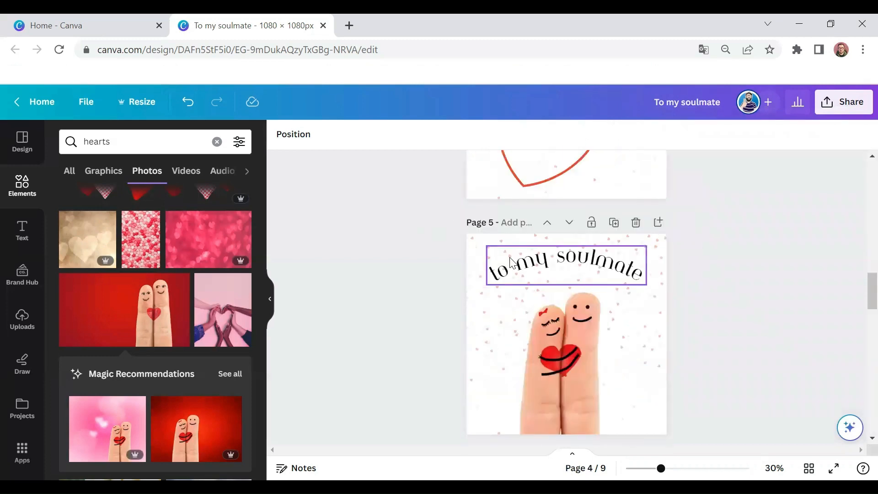
scroll(538, 218, "up", 3)
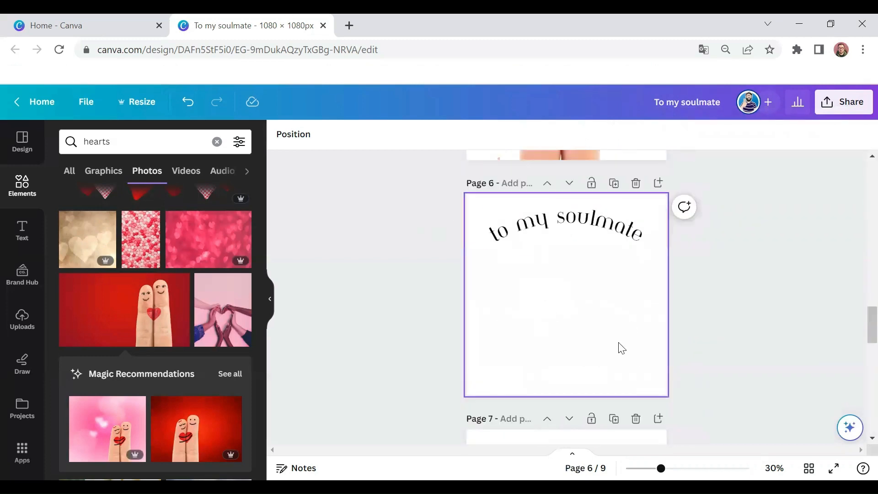
left_click(606, 316)
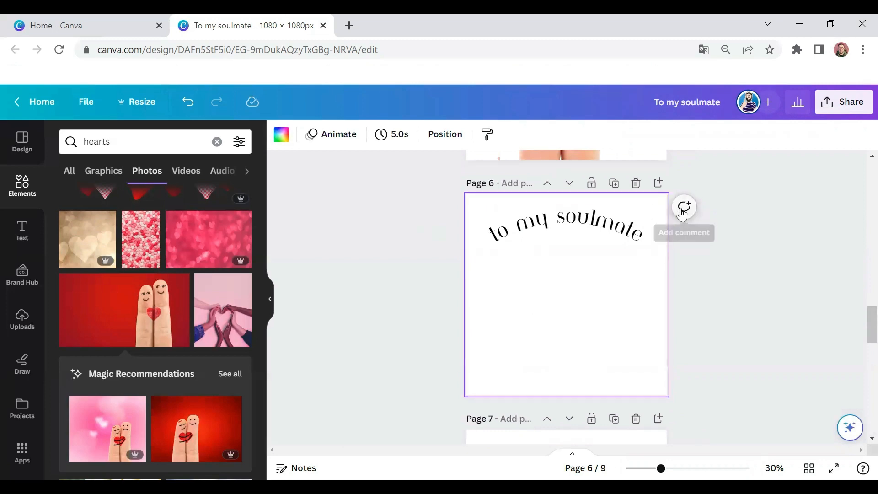
left_click(835, 105)
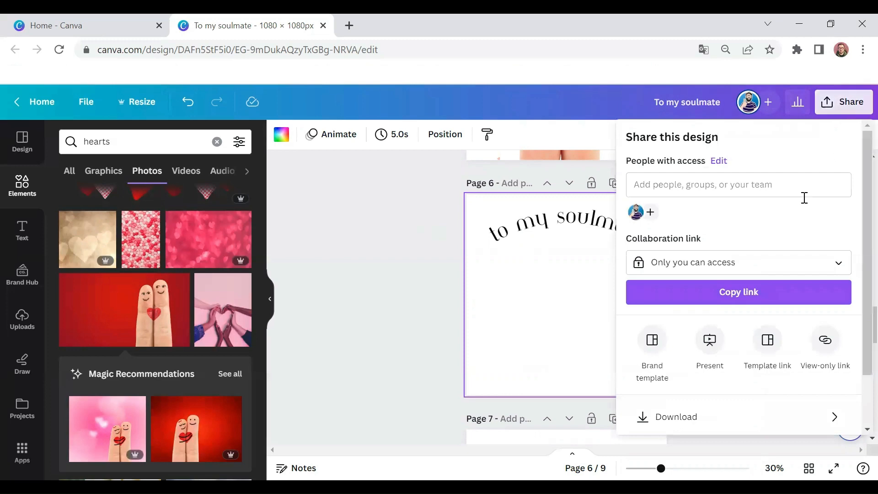
scroll(734, 314, "down", 3)
left_click(735, 354)
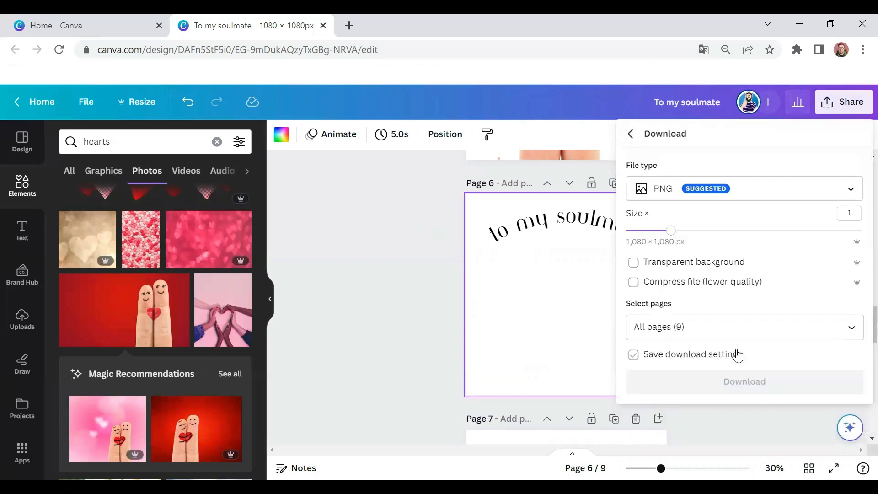
left_click(633, 263)
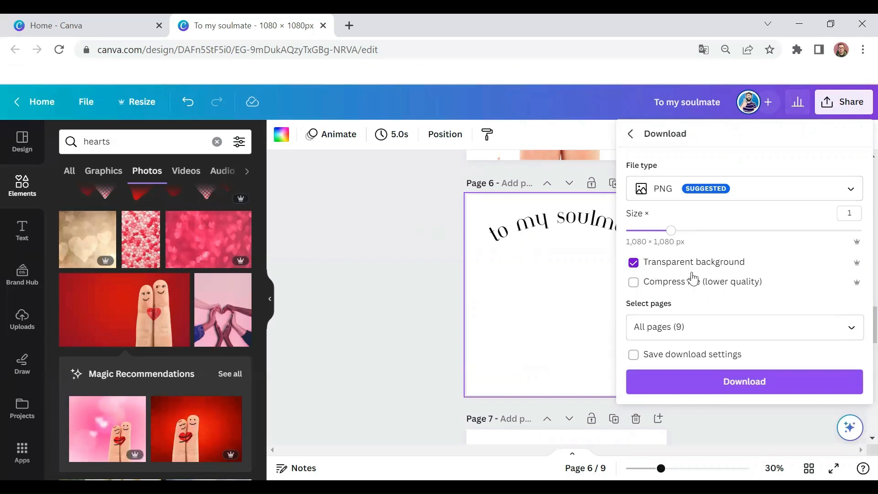
Step: Restrict the transparent PNG download to page 6 only and dismiss the download settings without exporting
left_click(737, 318)
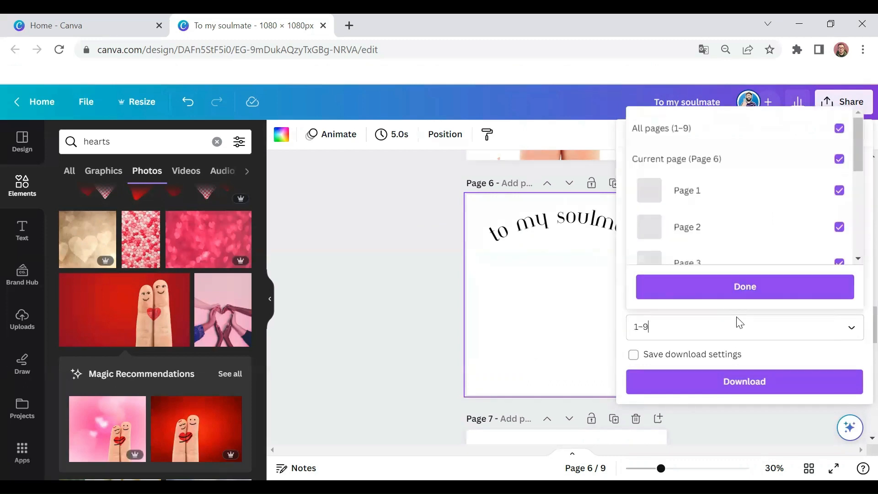
left_click(830, 128)
left_click_drag(847, 129, 851, 181)
left_click(828, 206)
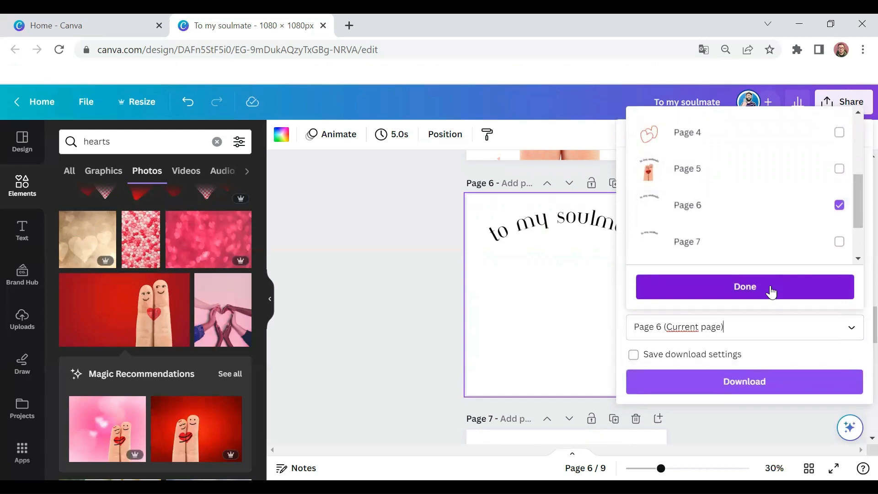
left_click(771, 291)
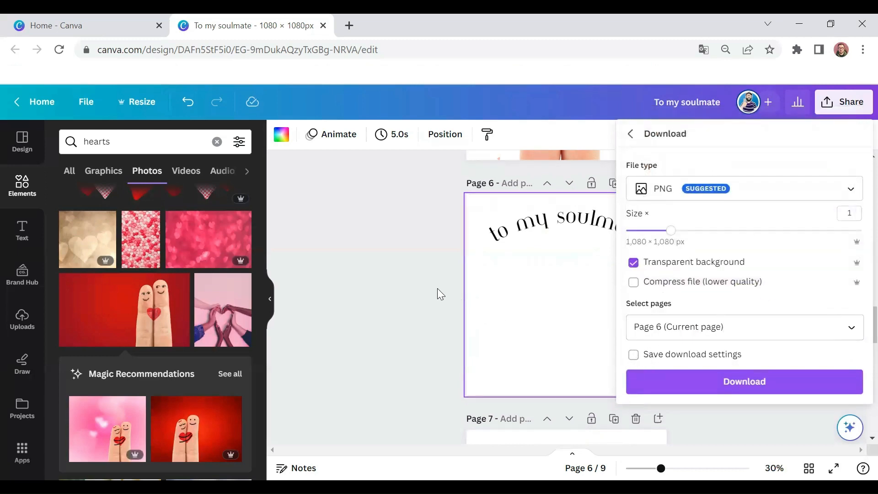
left_click(437, 294)
Step: Review the artwork pages from page 5 back to page 1, ending at the scribbled heart on page 2
scroll(625, 264, "up", 5)
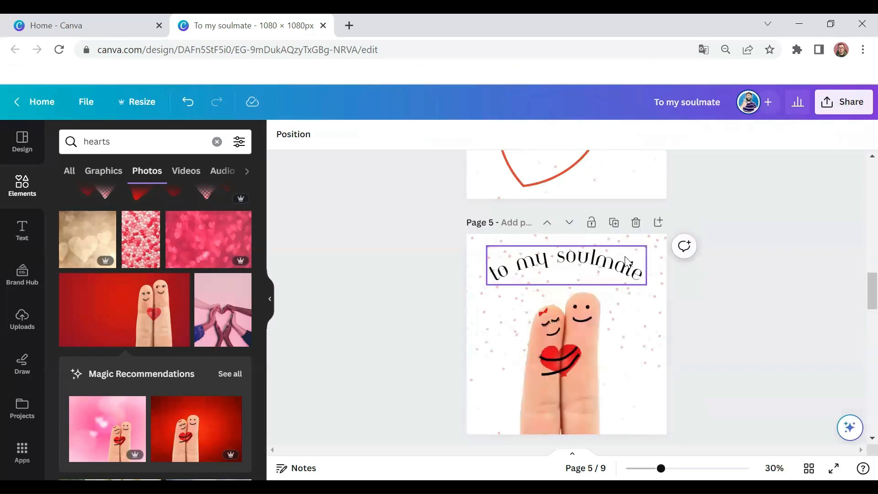
scroll(626, 261, "up", 3)
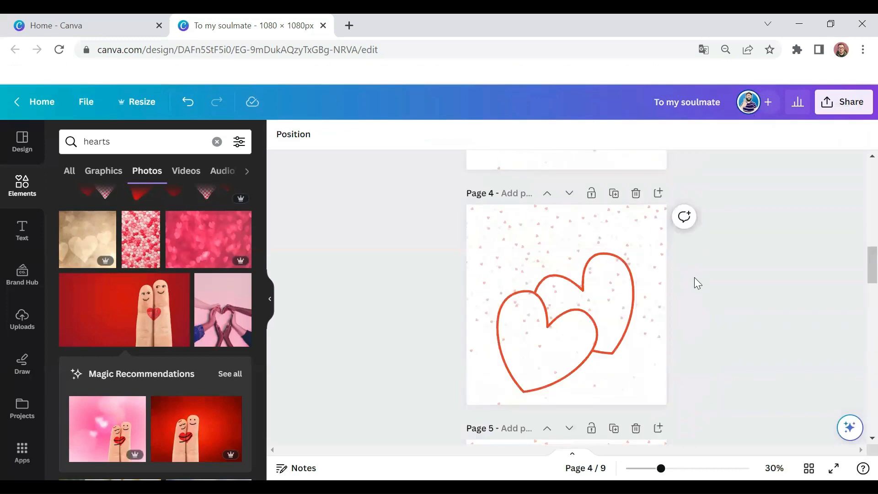
scroll(678, 238, "up", 3)
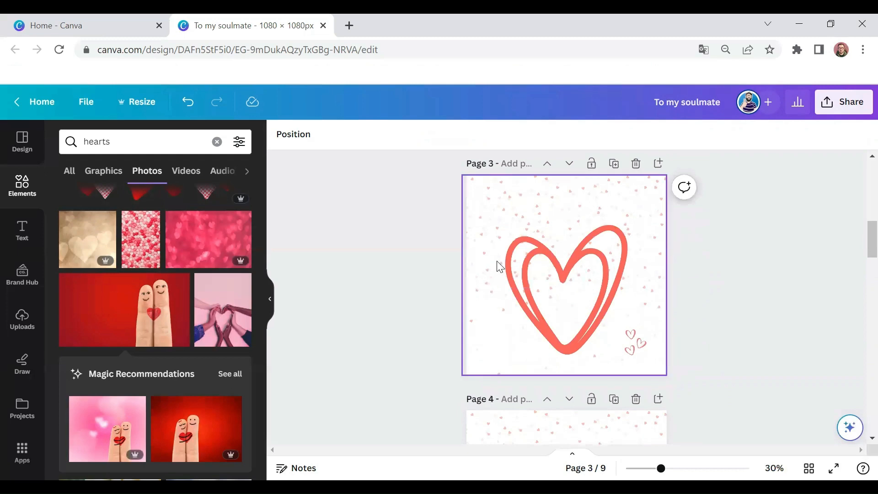
scroll(568, 245, "up", 3)
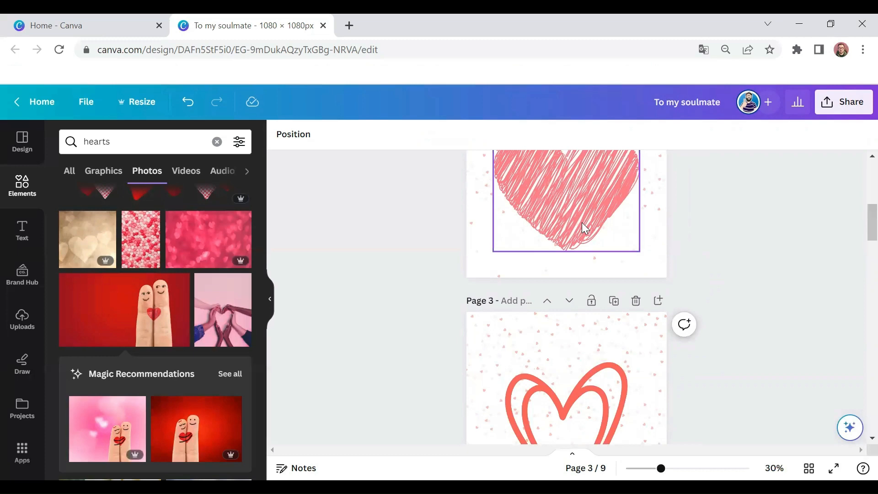
scroll(672, 218, "up", 5)
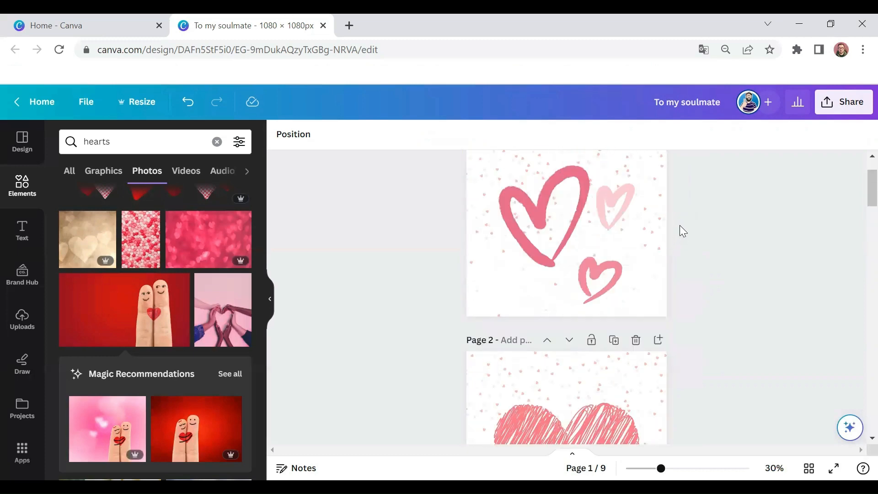
scroll(679, 225, "down", 7)
scroll(597, 256, "up", 3)
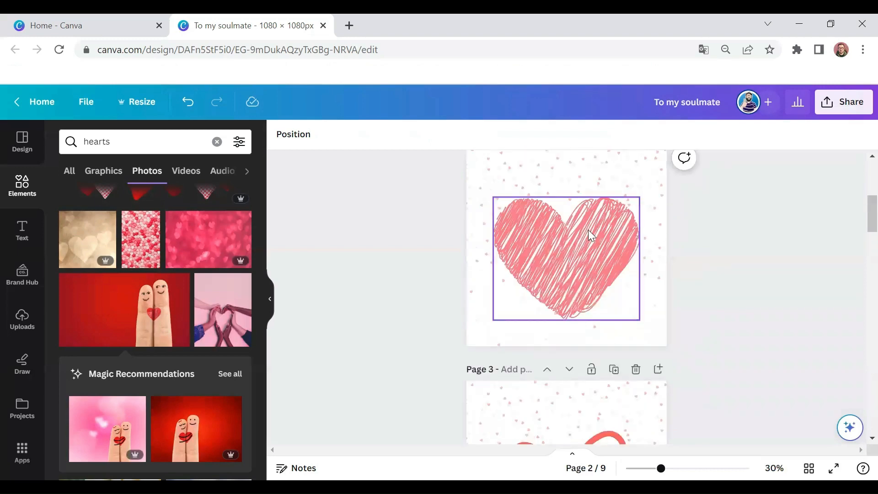
Step: Duplicate page 2 with its scribbled pink heart as a new page directly after it
left_click(590, 235)
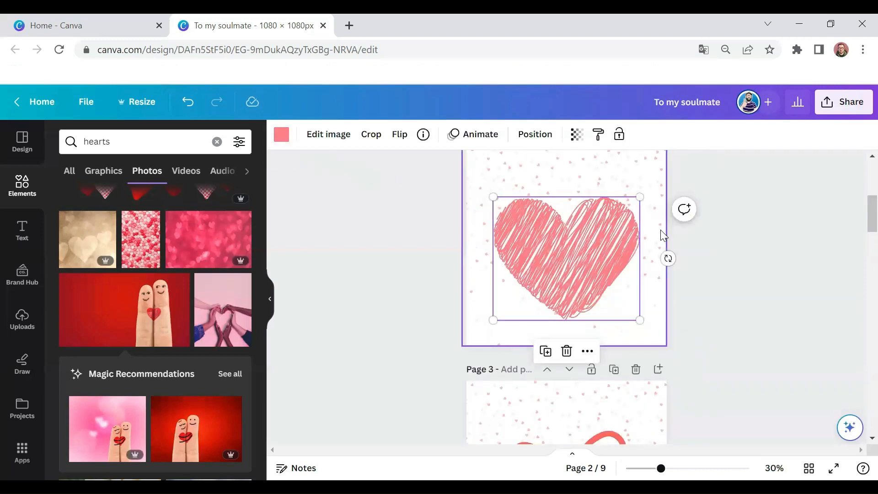
scroll(658, 251, "up", 3)
left_click(613, 271)
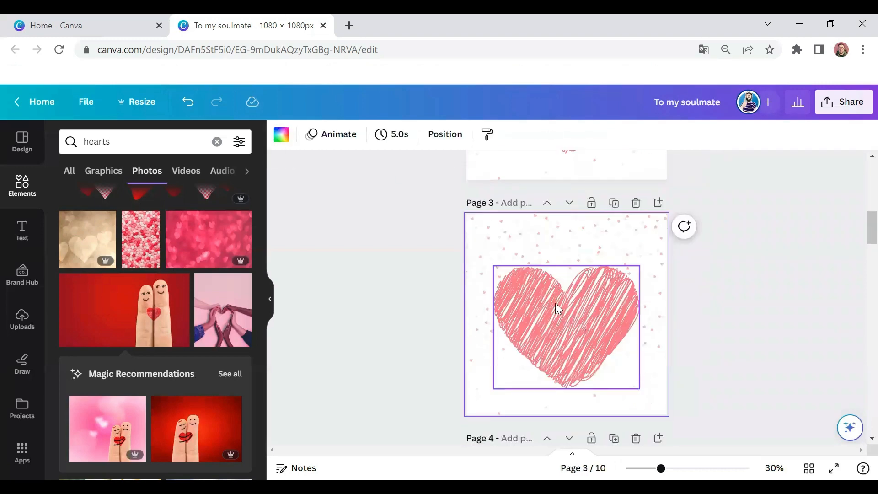
Step: Recolour the scribbled heart on page 3 with the dark blue from the default solid colours
left_click(513, 322)
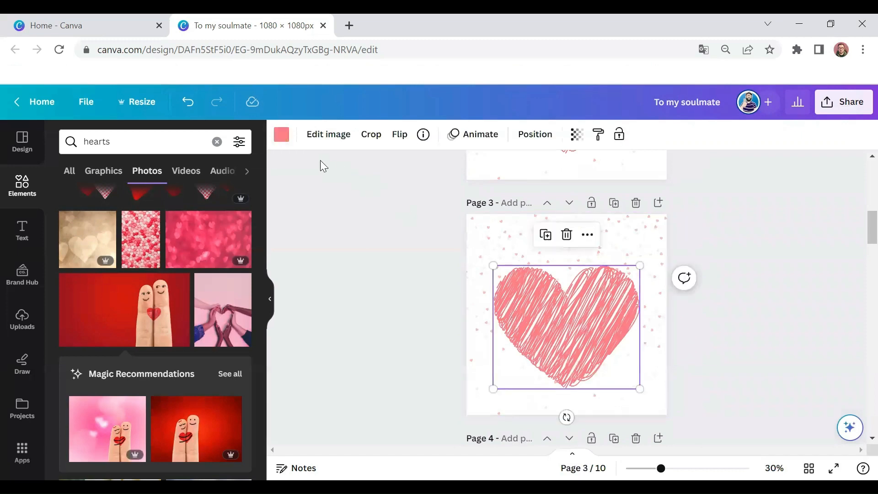
left_click(281, 134)
scroll(208, 258, "down", 5)
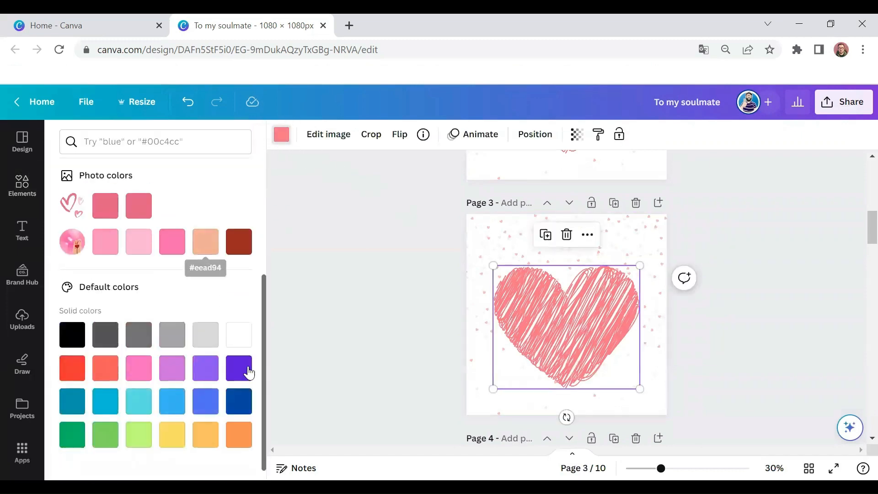
left_click(239, 401)
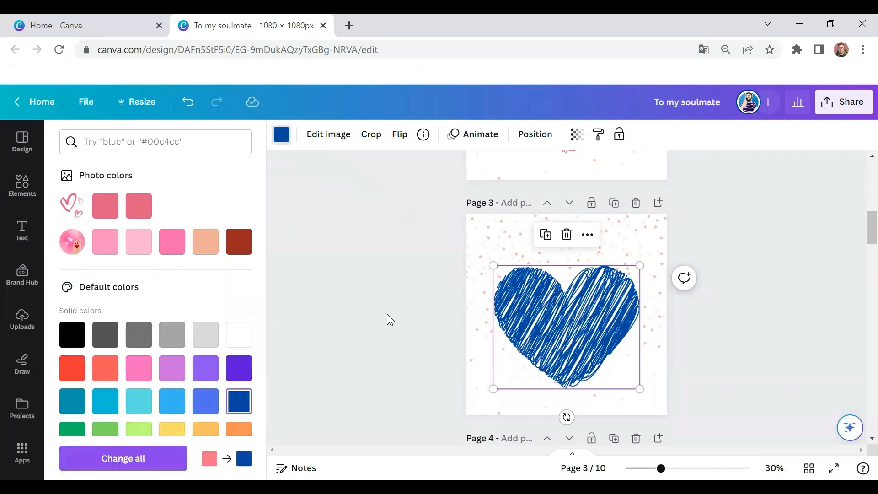
Step: Recolour the scattered small hearts in page 3's background, changing red to medium blue and pale pink to light blue, and compare with page 2
left_click(482, 247)
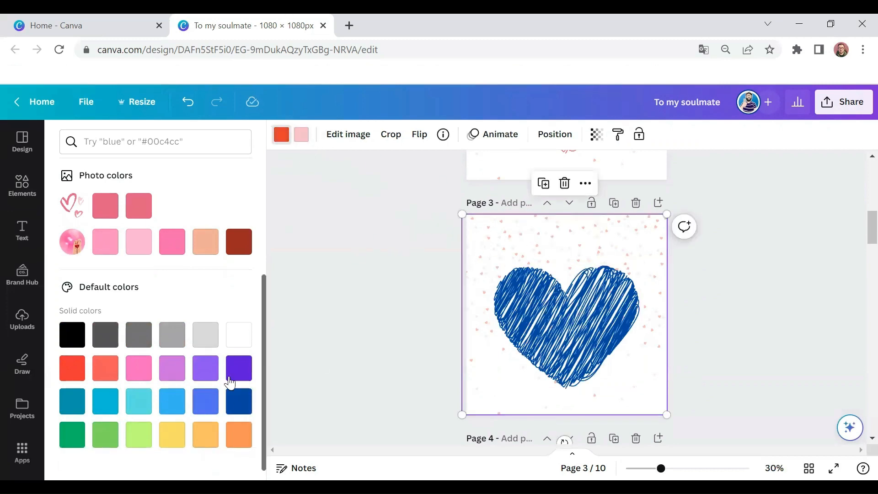
left_click(205, 401)
left_click(302, 139)
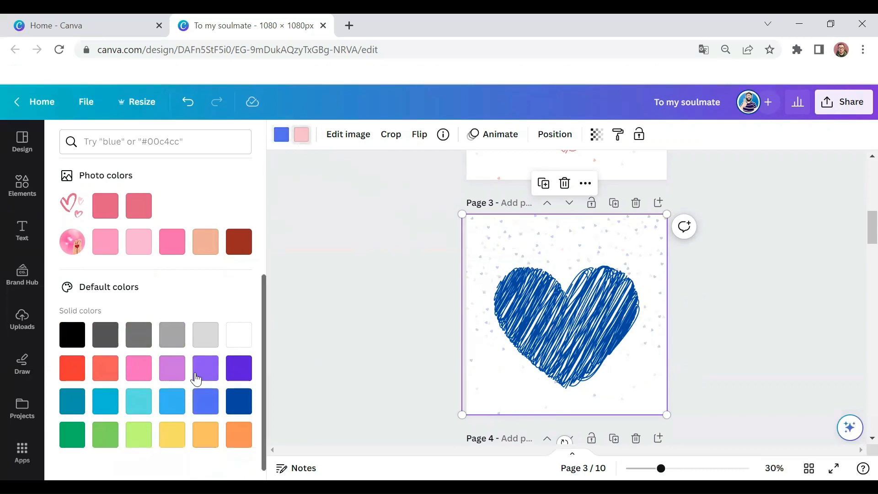
left_click(177, 398)
left_click(742, 278)
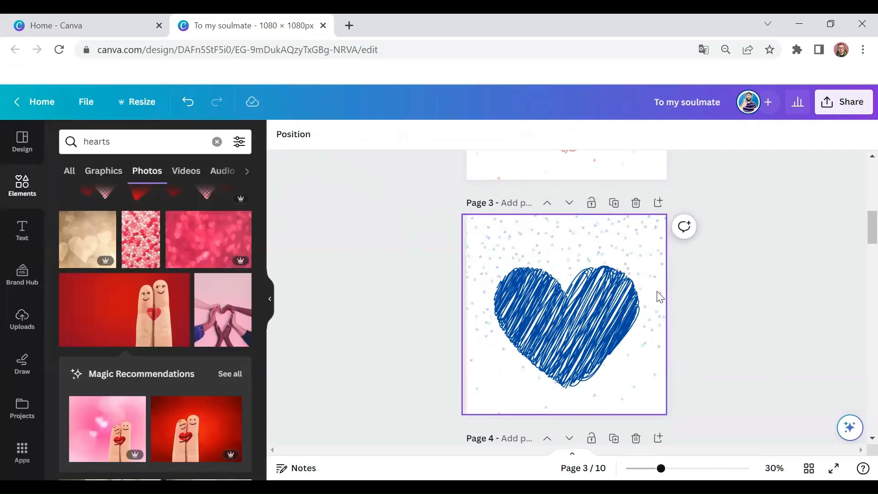
scroll(660, 297, "up", 3)
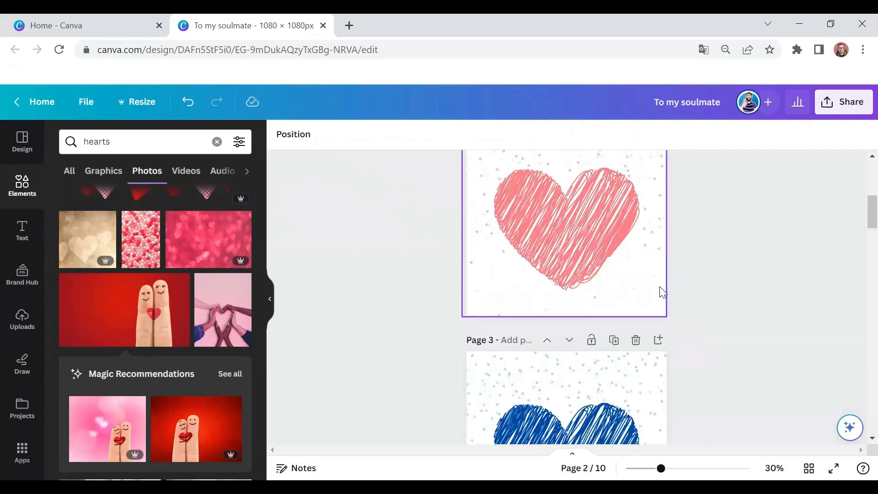
scroll(661, 290, "down", 2)
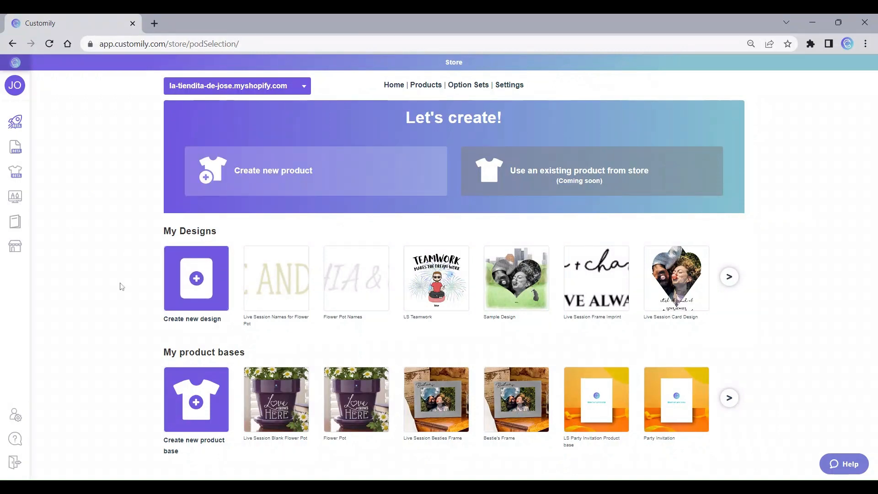
Step: In Customily, create a new 1000 × 1000 mm design named "Heart Card Shine On"
left_click(202, 288)
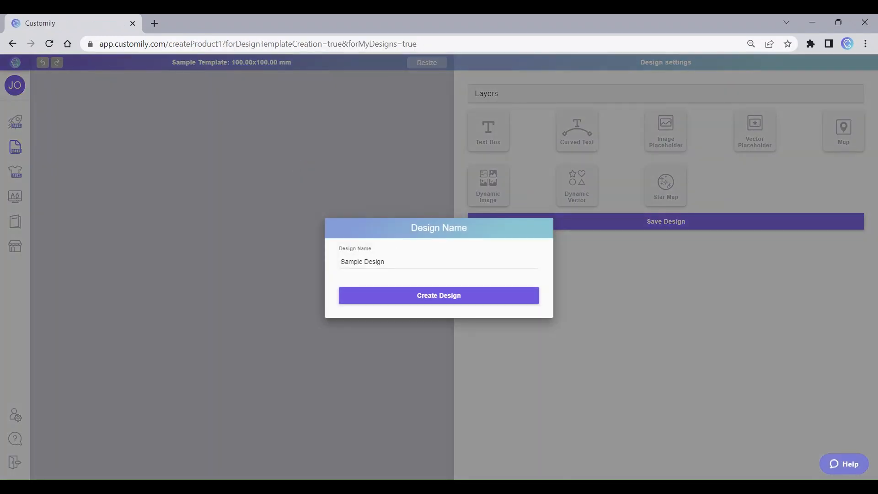
triple_click(375, 262)
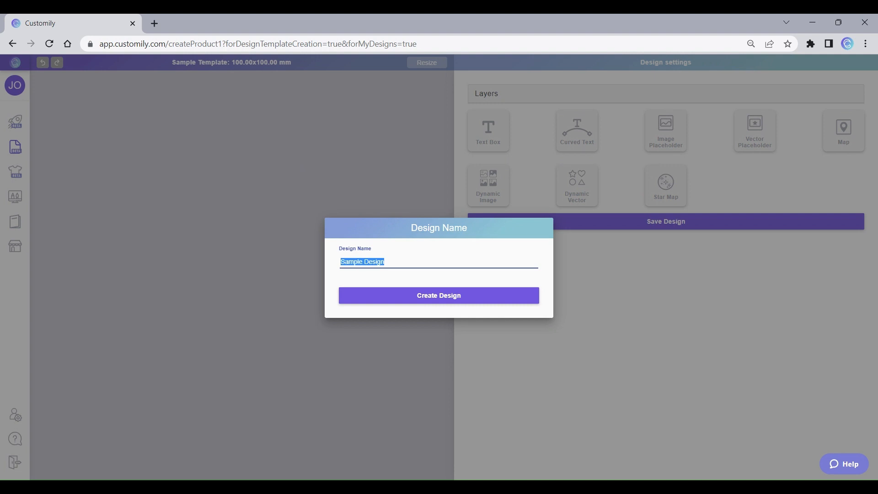
type("Heart Card Shine On")
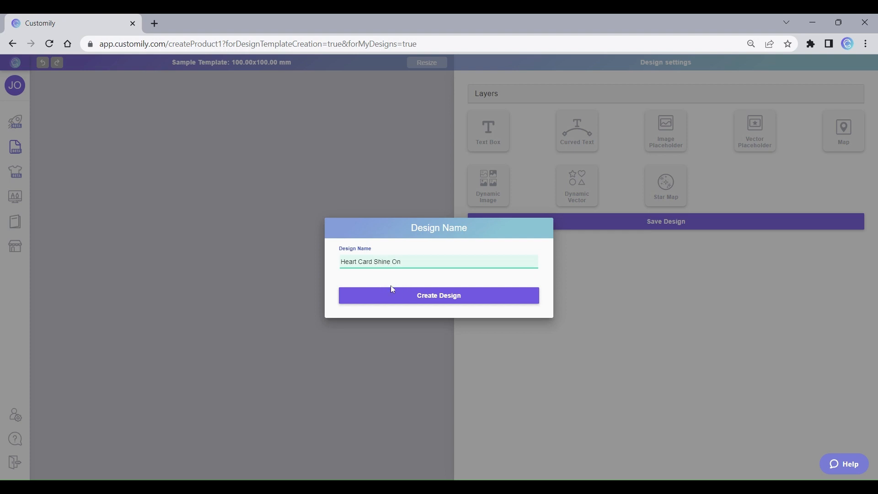
left_click(421, 301)
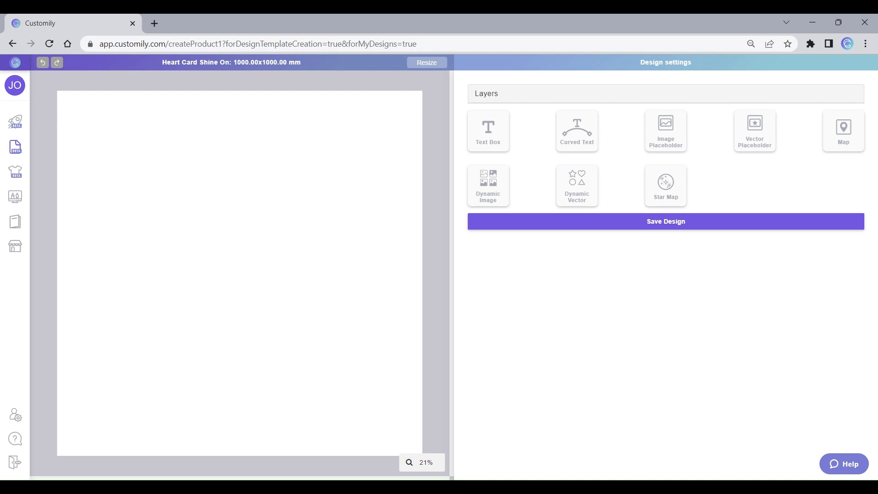
Step: Add a Dynamic Image element to the blank design and upload the exported heart artwork images into it
left_click(504, 182)
left_click(504, 181)
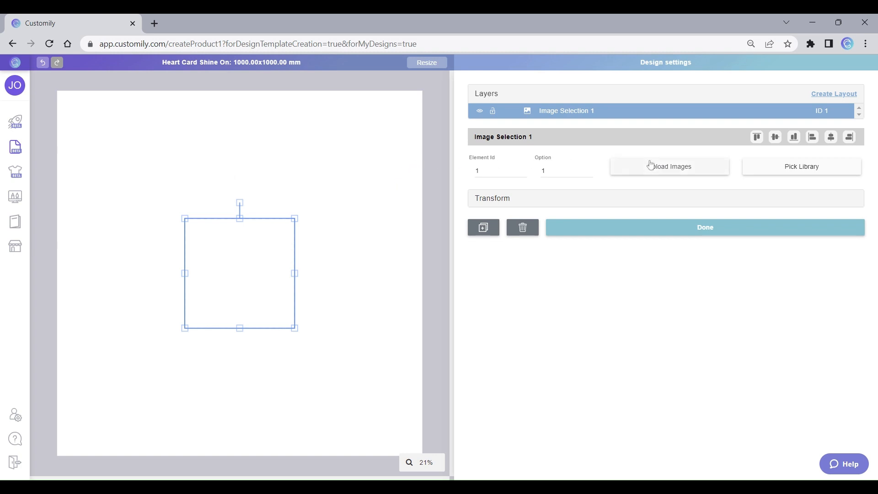
left_click(660, 172)
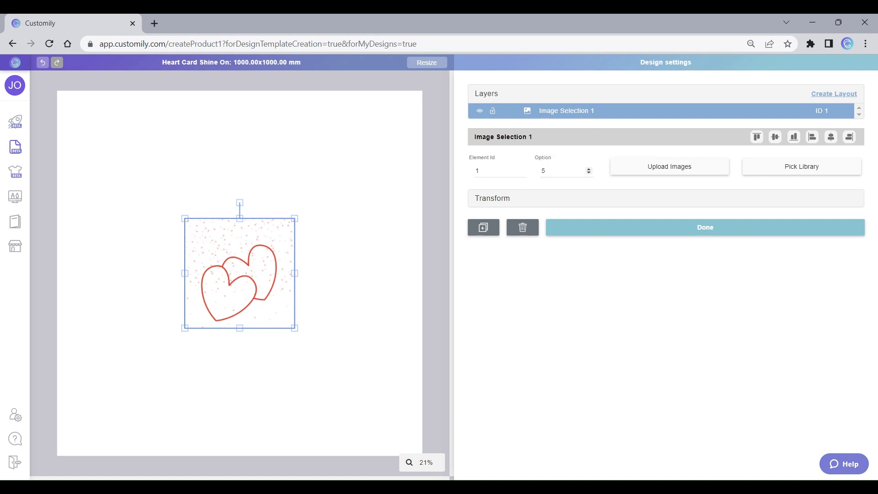
Step: Preview the dynamic image's uploaded artworks one by one, going from option 4 down to option 1
left_click(589, 173)
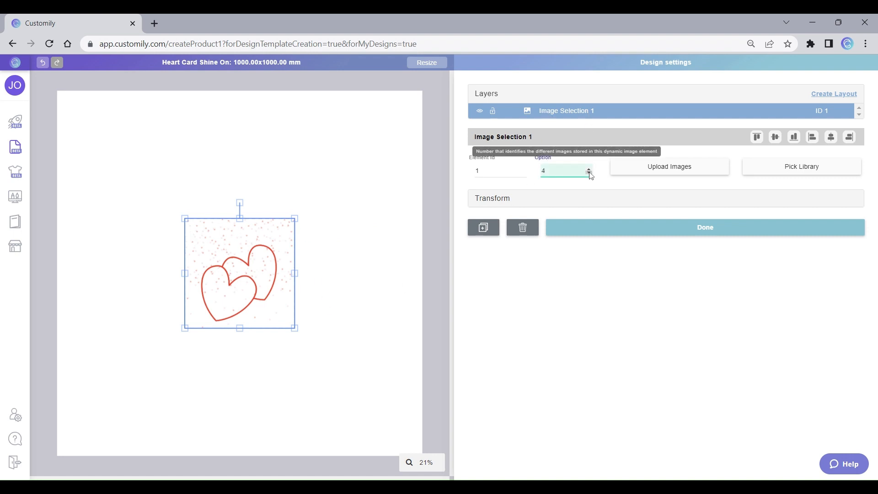
left_click(590, 173)
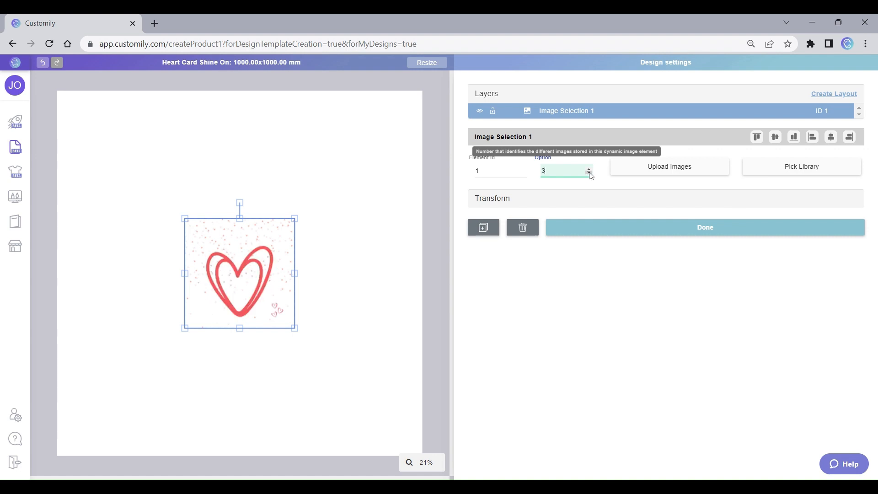
left_click(590, 173)
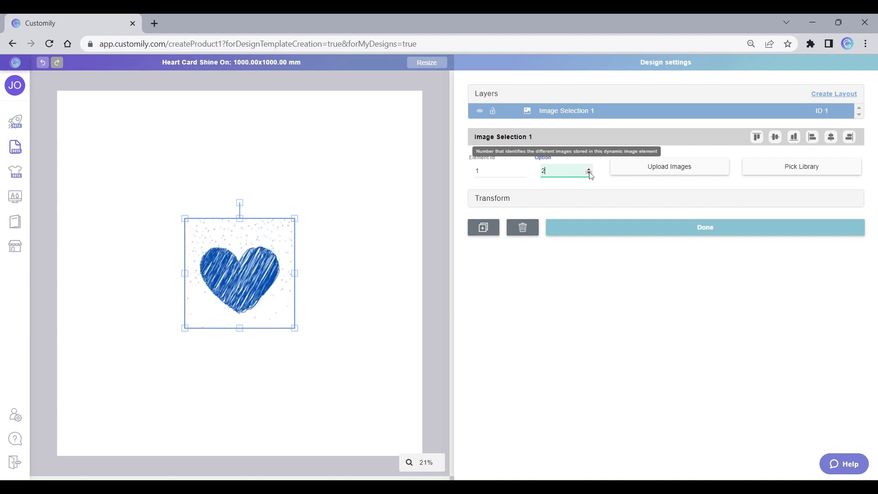
left_click(589, 173)
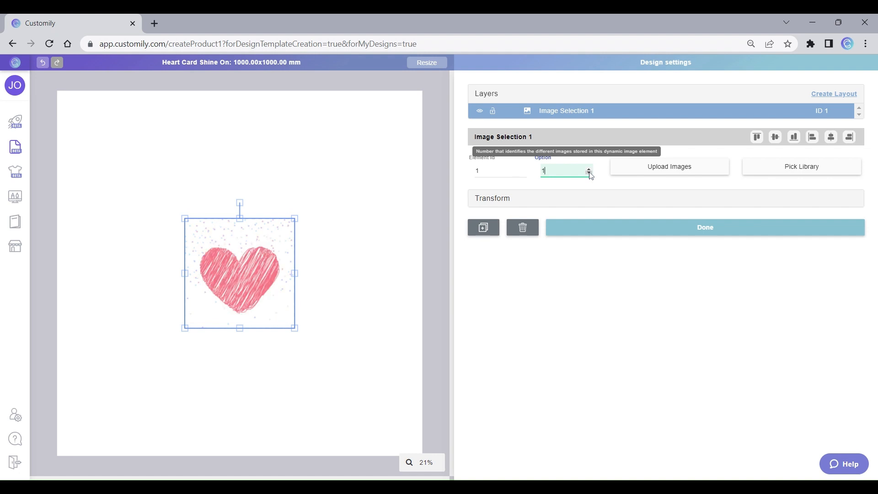
Step: Rename the dynamic image layer as "Select Background"
double_click(577, 111)
type("Background")
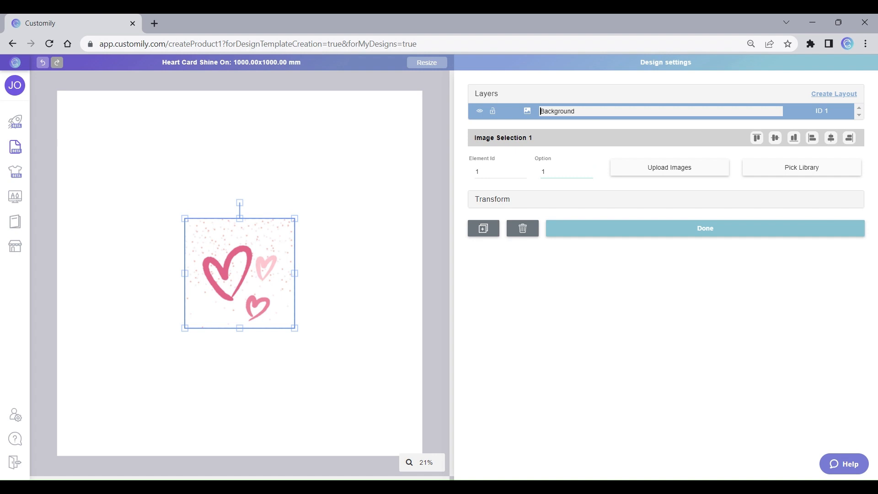
type("Select")
key("Return")
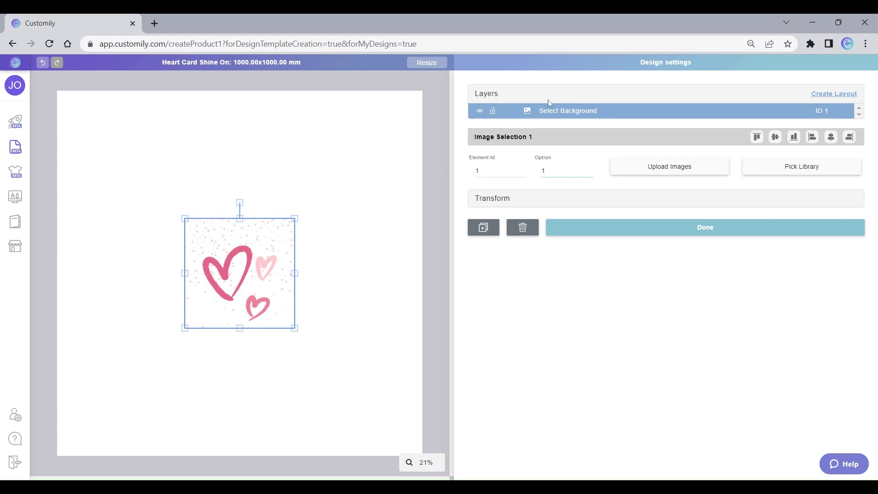
Step: Set the background image's width and height to 1000 mm each, deselect it and show the layer list
left_click(503, 202)
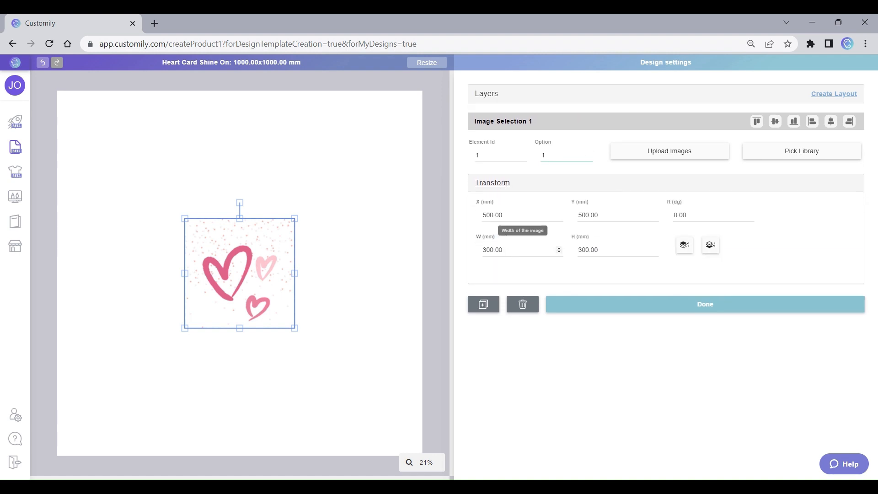
left_click_drag(505, 250, 437, 251)
type("1000")
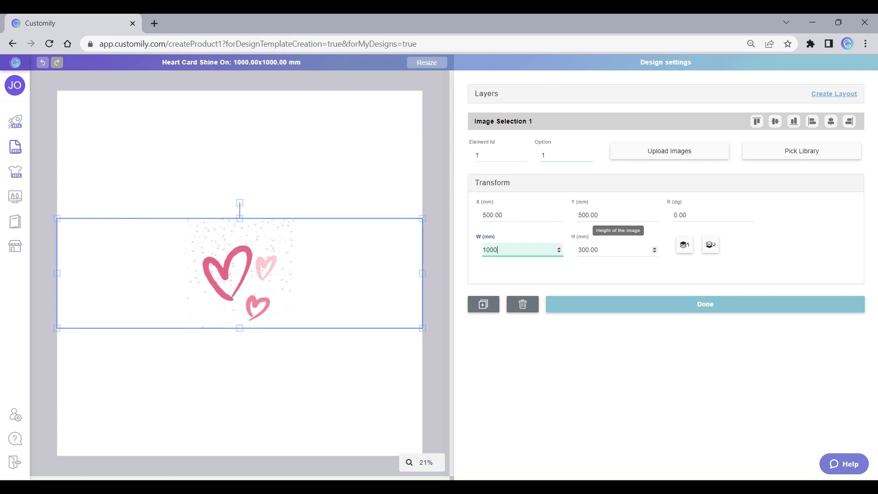
left_click(608, 250)
left_click_drag(608, 251, 559, 249)
type("1000")
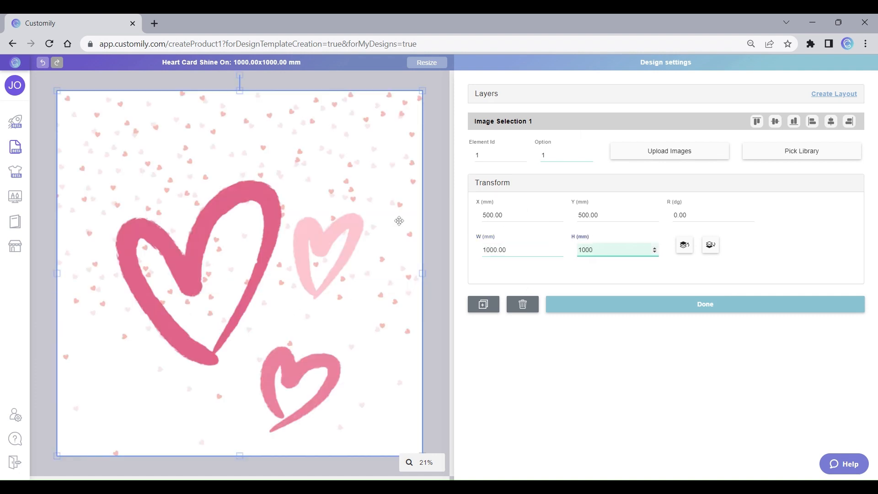
left_click(427, 107)
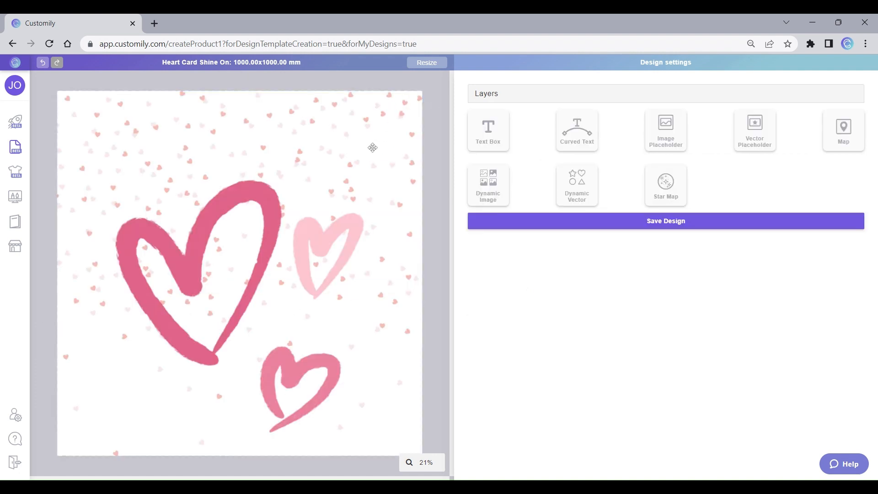
left_click(491, 96)
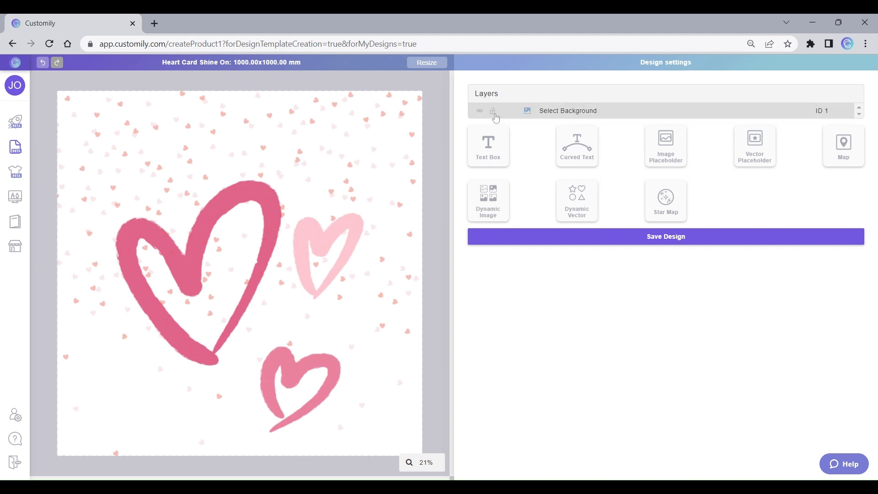
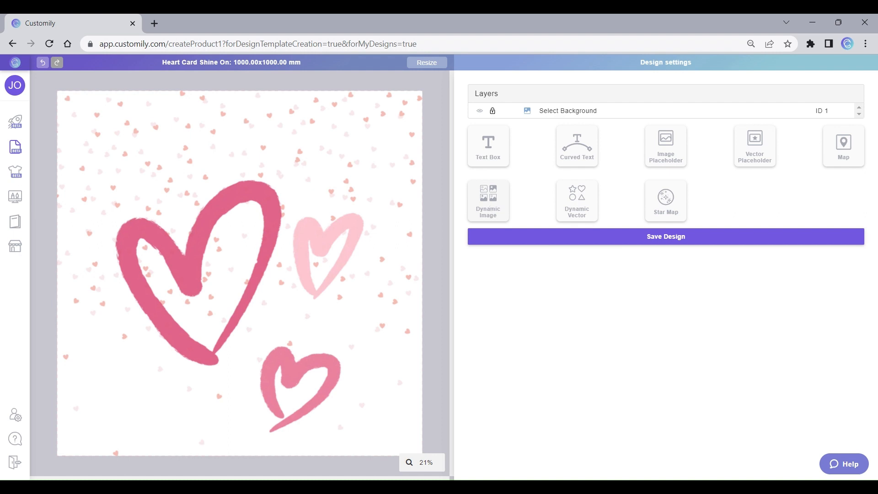
Step: Add another Dynamic Image element, rename its layer as "Select Quote" and upload the quote images into it
left_click(490, 202)
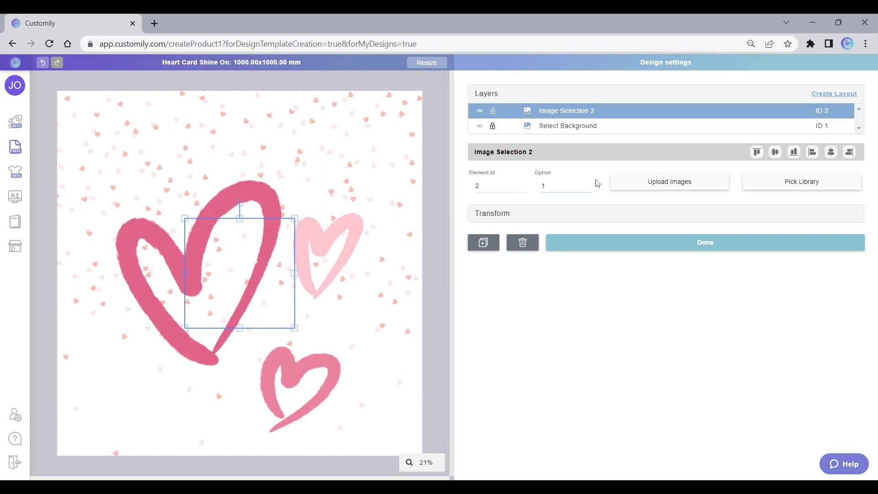
double_click(563, 112)
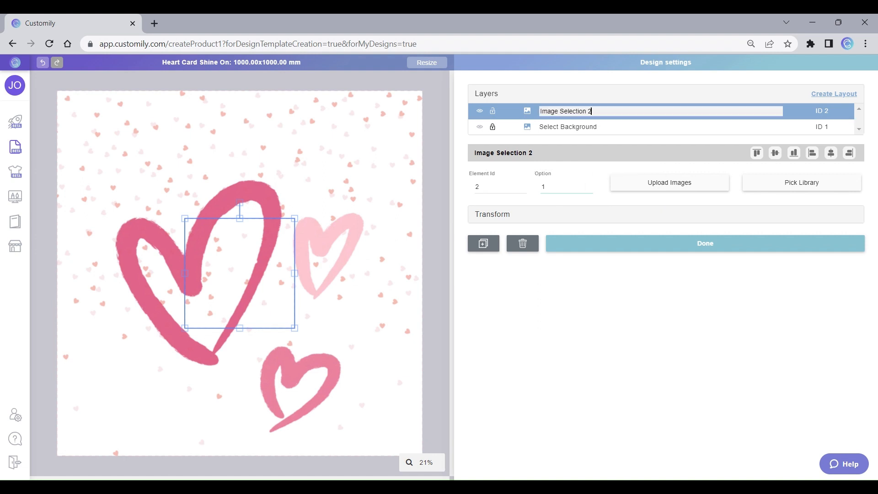
key("ctrl+a")
type("Select Quote")
key("Return")
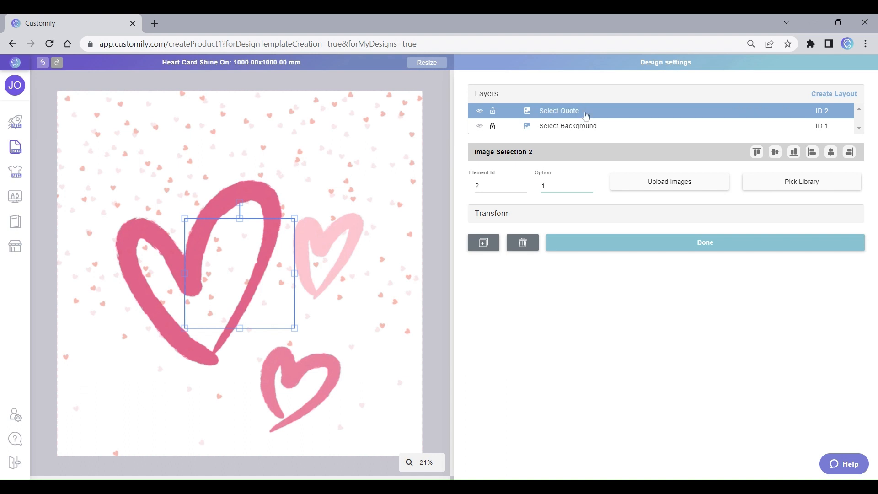
left_click(644, 187)
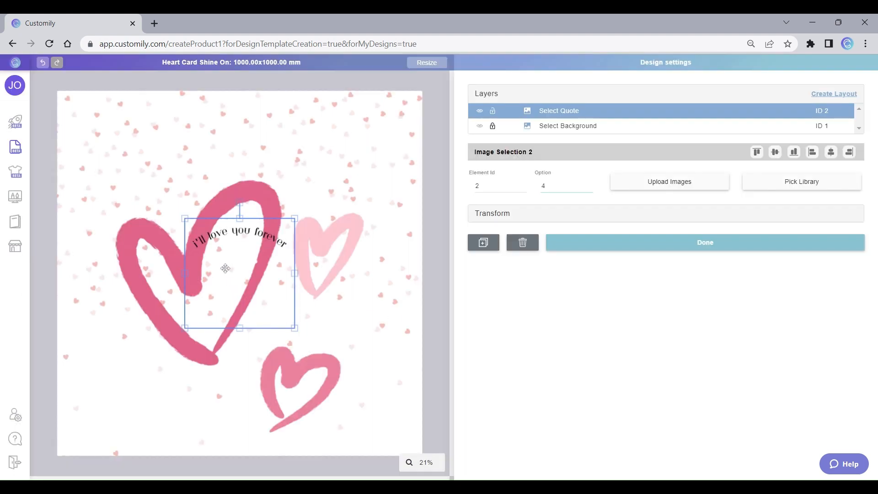
Step: Set the quote image's width and height to 1000 mm each, switch it to option 1 and deselect it
left_click(500, 220)
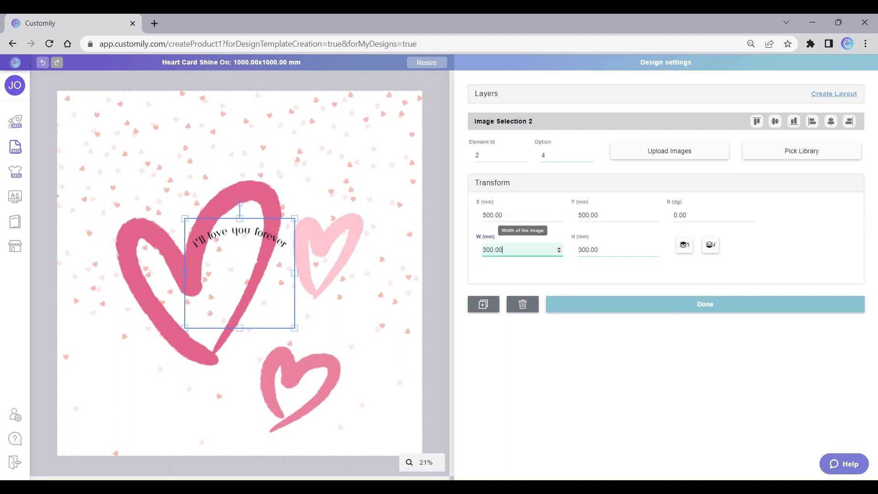
left_click(503, 250)
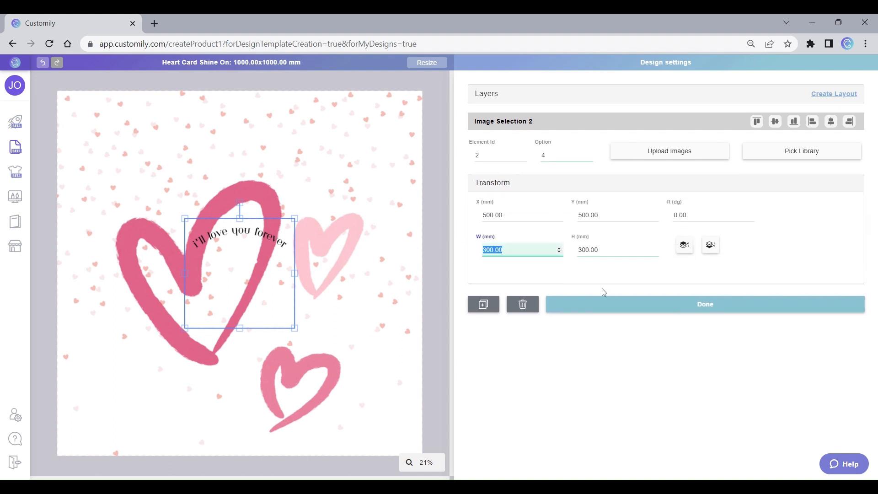
type("1000")
key("Tab")
type("10")
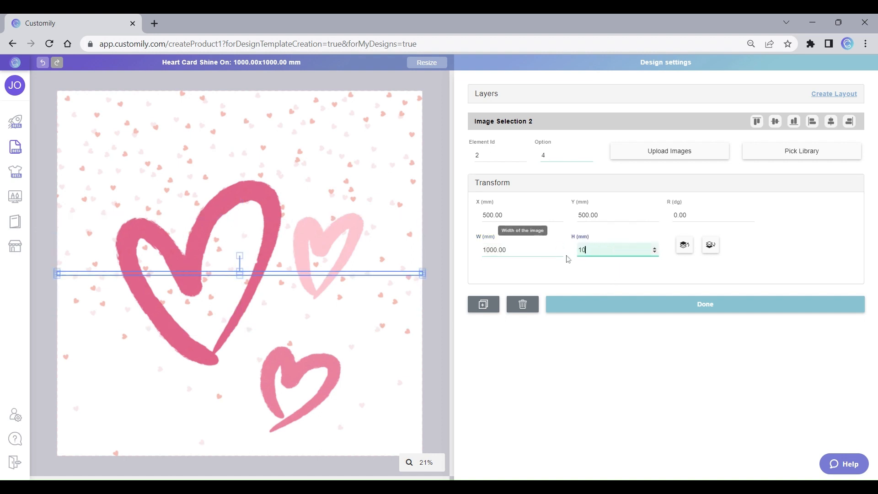
type("00")
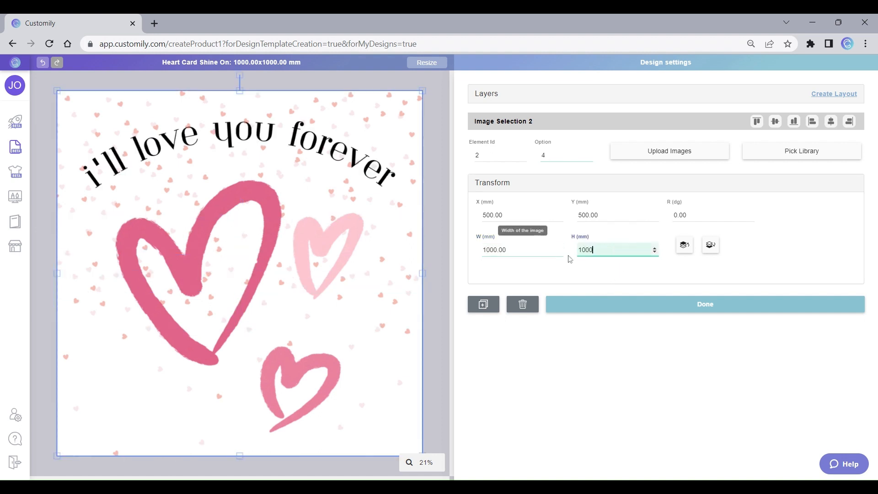
left_click(589, 159)
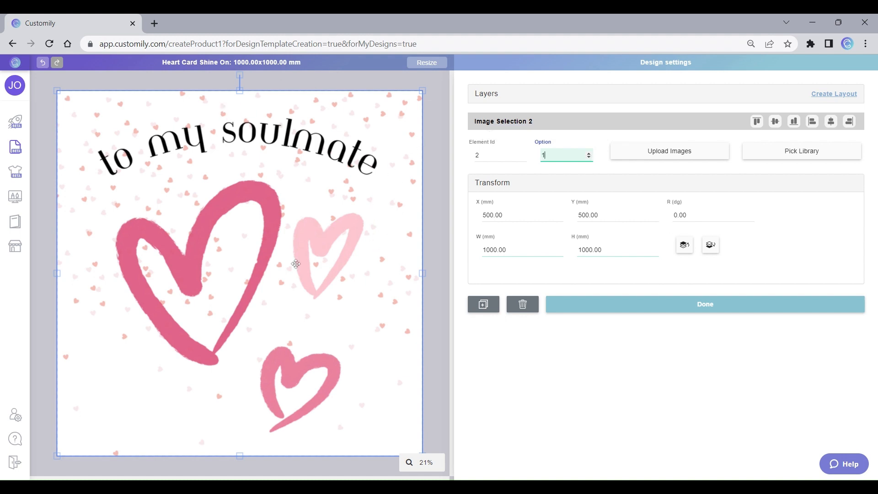
left_click(439, 125)
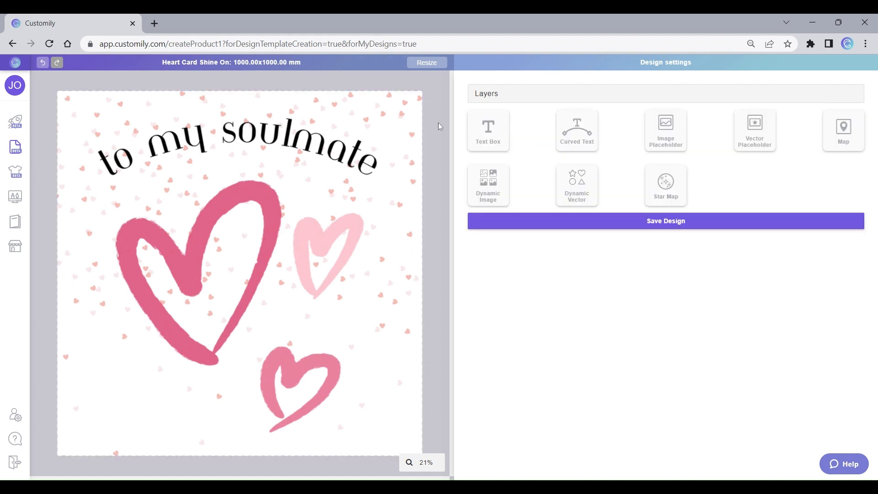
Step: Add a Text Box to the design and reshape it into a shallow strip spanning most of the card's width
left_click(486, 133)
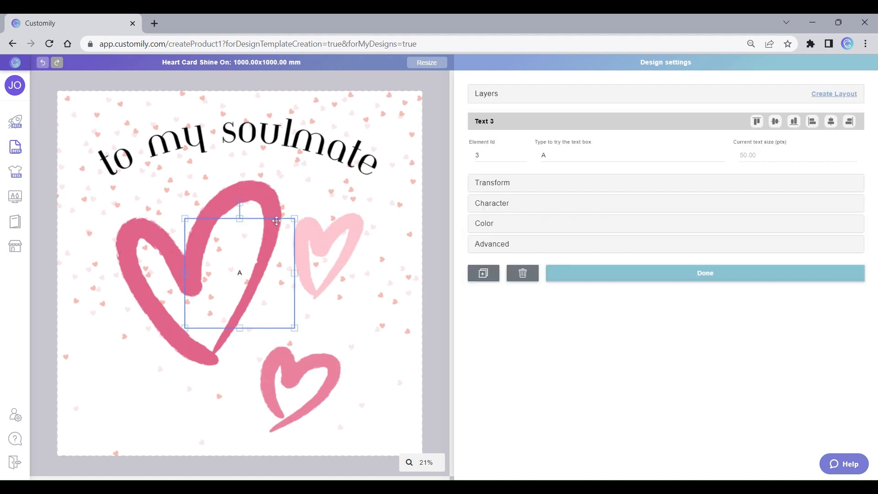
left_click_drag(184, 273, 73, 273)
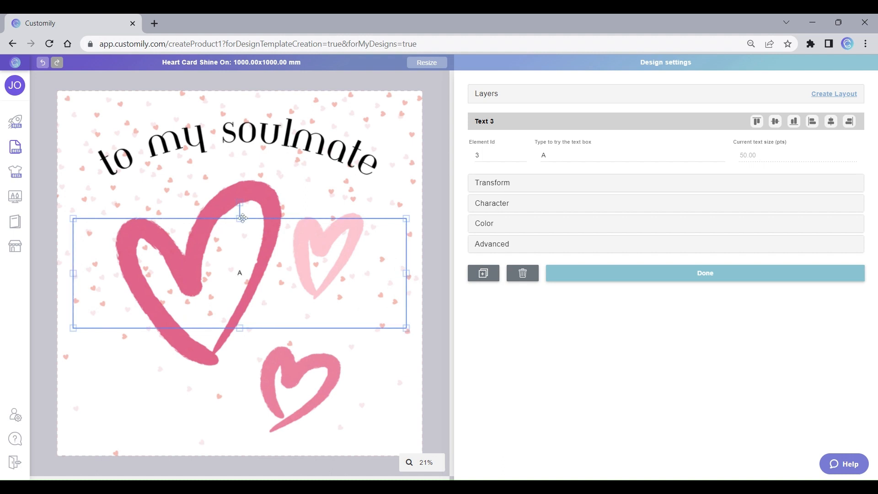
left_click_drag(238, 217, 239, 295)
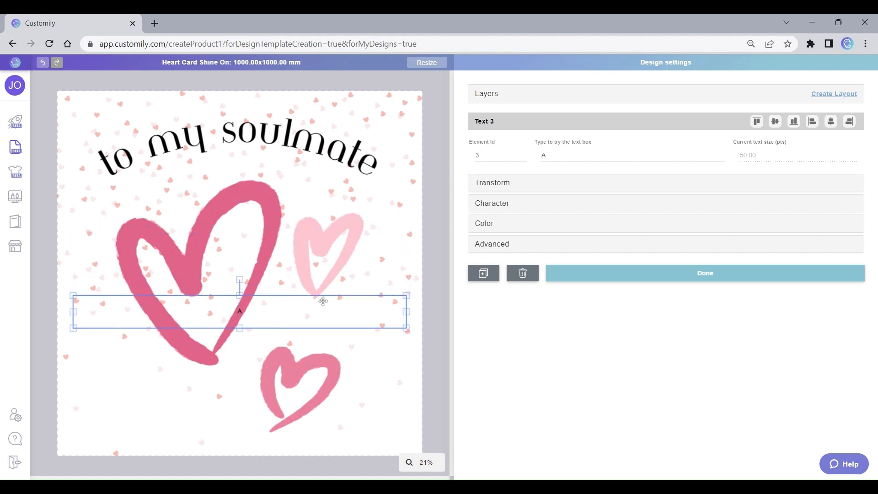
Step: Position the text box slightly above the card's bottom edge and centre it horizontally on the card
left_click(798, 124)
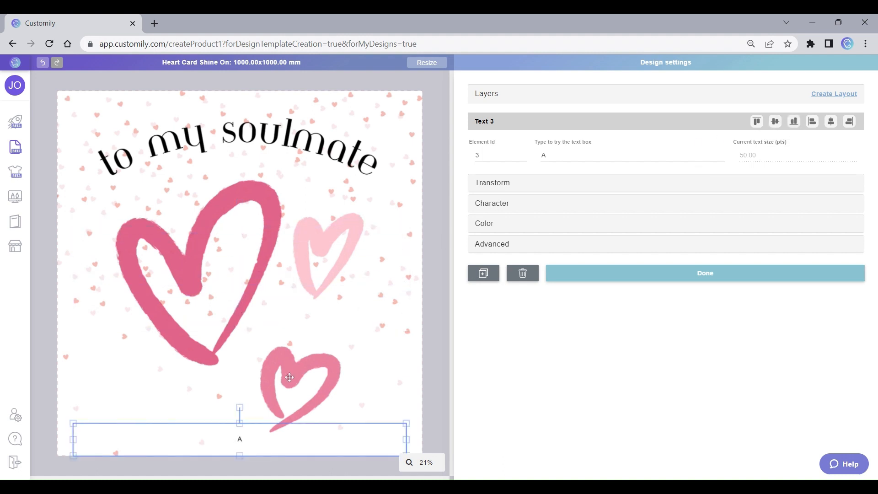
left_click(244, 440)
left_click(243, 439)
left_click_drag(238, 437, 238, 396)
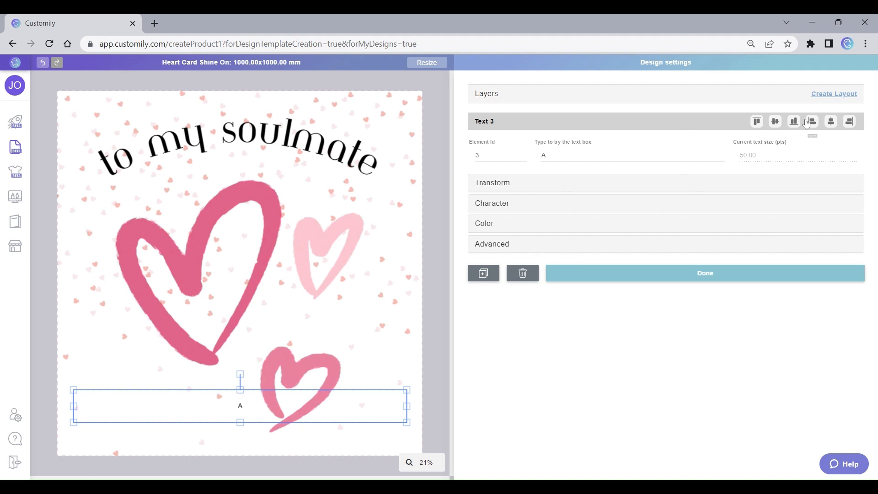
left_click(830, 122)
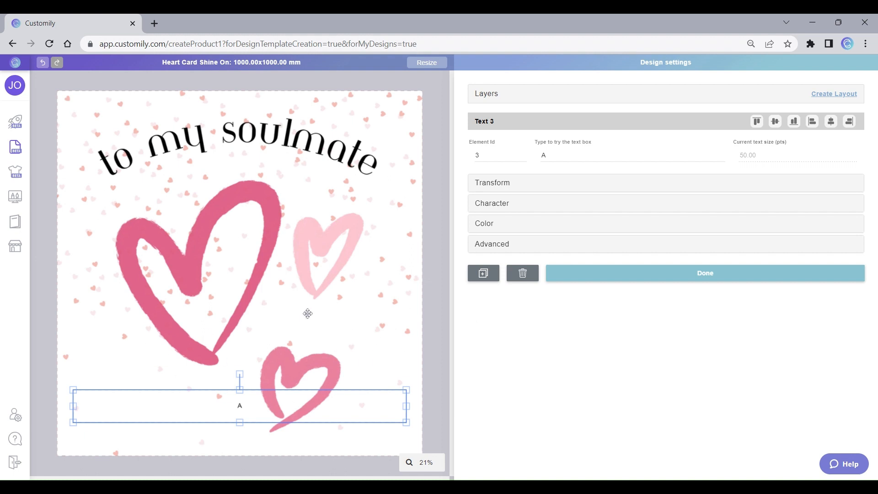
Step: Set the text box's font for option 1 to Cinzel (Bold)
left_click(497, 204)
left_click(650, 235)
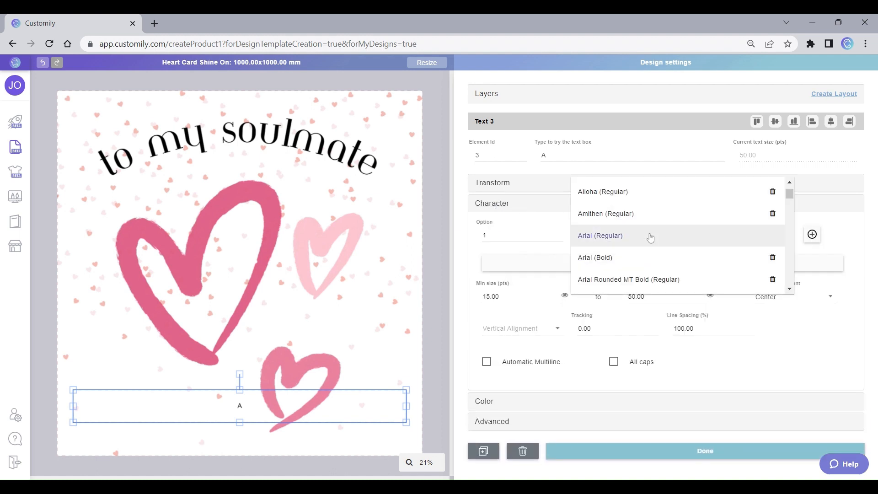
scroll(672, 227, "down", 5)
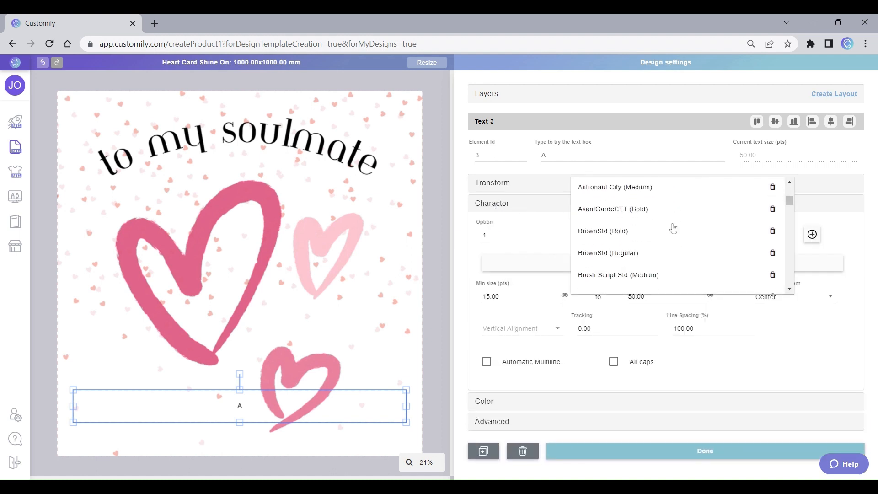
scroll(672, 229, "up", 2)
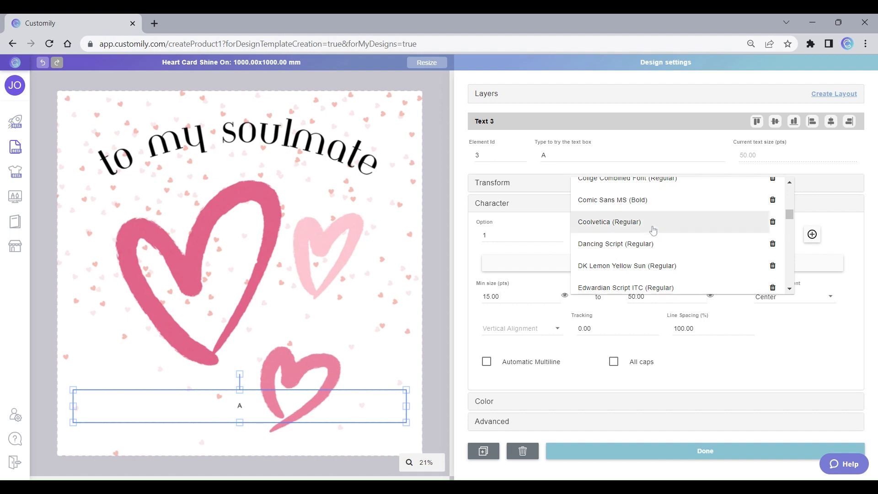
scroll(653, 230, "up", 1)
left_click(652, 213)
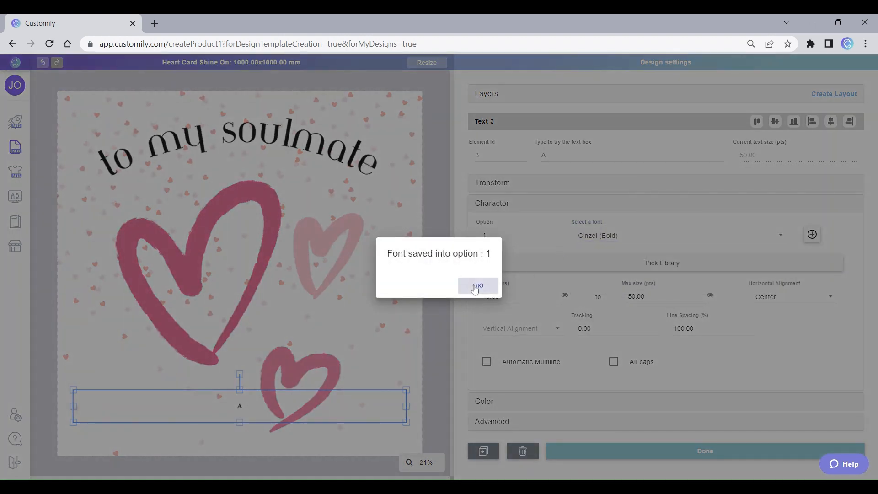
left_click(476, 284)
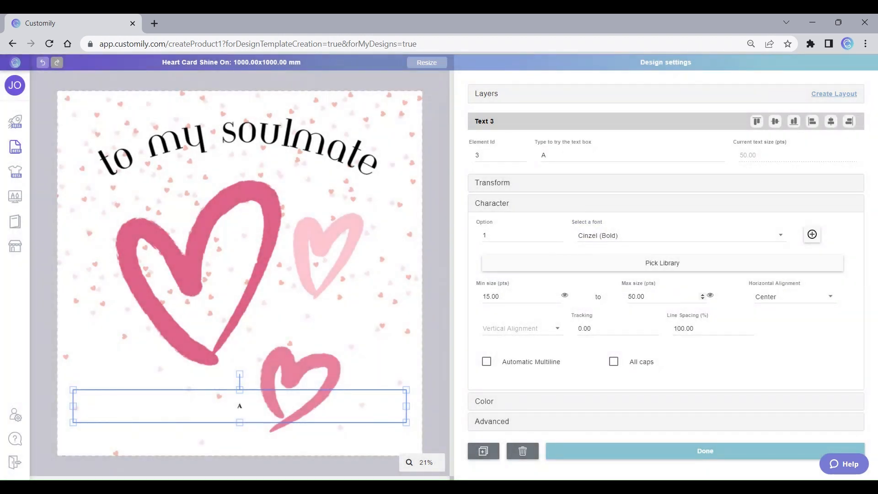
Step: Try a maximum text size of 500 pts to check the largest size that fits the box
left_click(629, 296)
type("0")
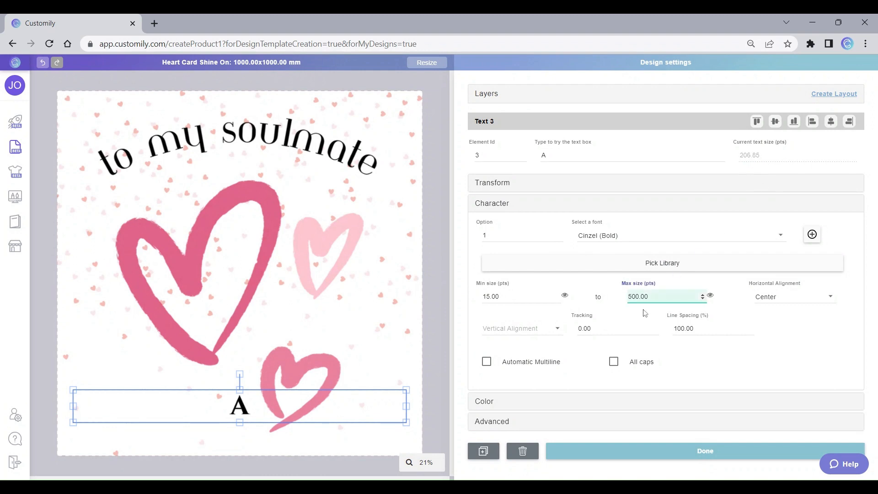
left_click_drag(758, 157, 727, 160)
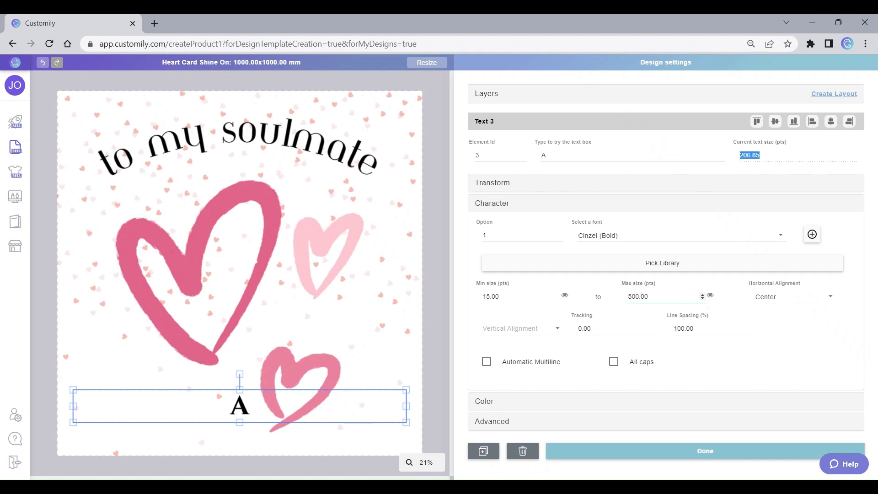
Step: Set the text box's maximum size to 200 pts and enable Automatic Multiline
left_click(649, 296)
double_click(640, 296)
type("200")
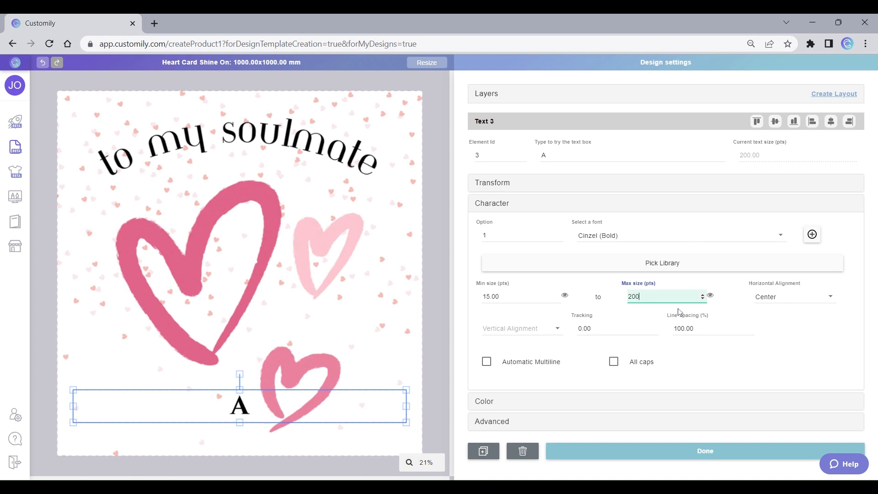
left_click(487, 361)
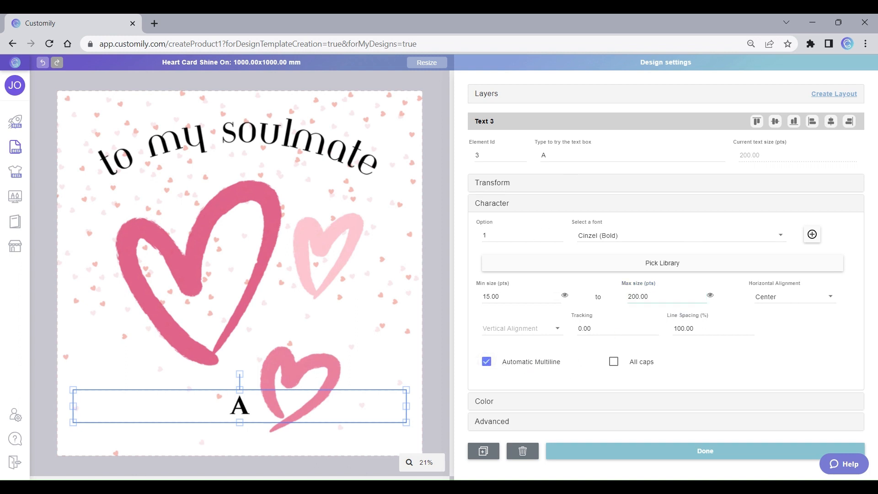
Step: Replace the text box's sample text with "typing to test" repeated four times
double_click(543, 156)
type("t")
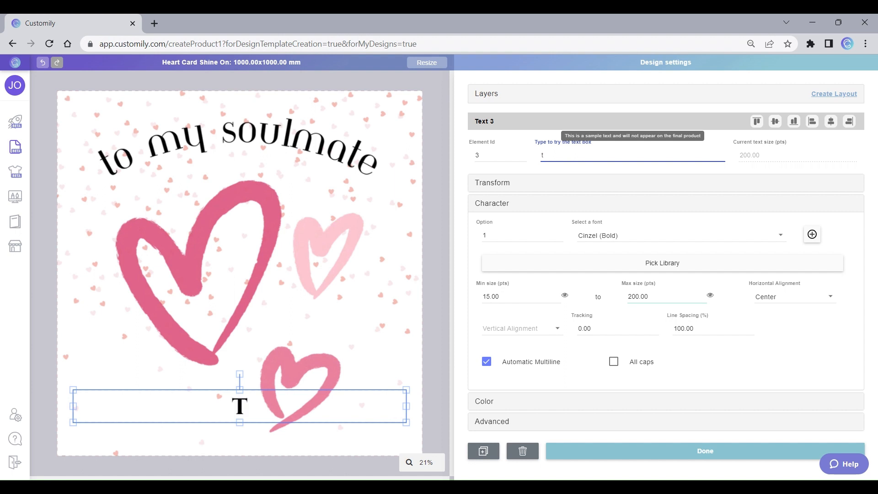
type("yping to t")
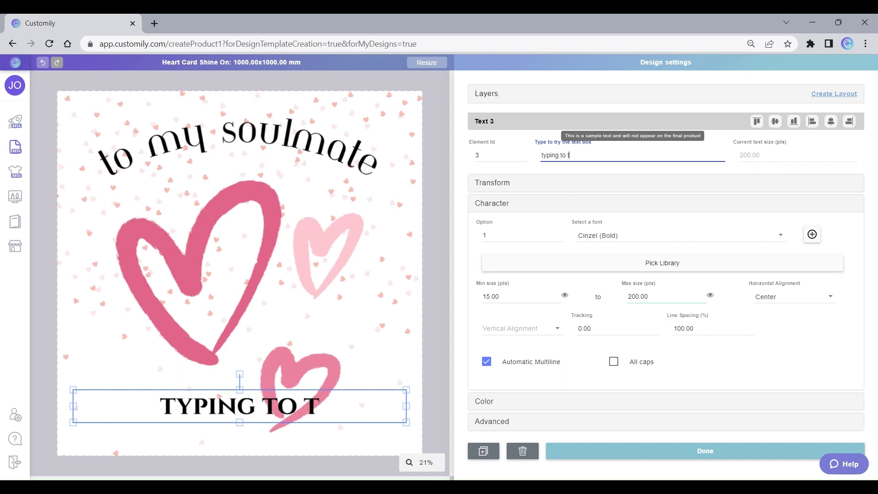
type("est")
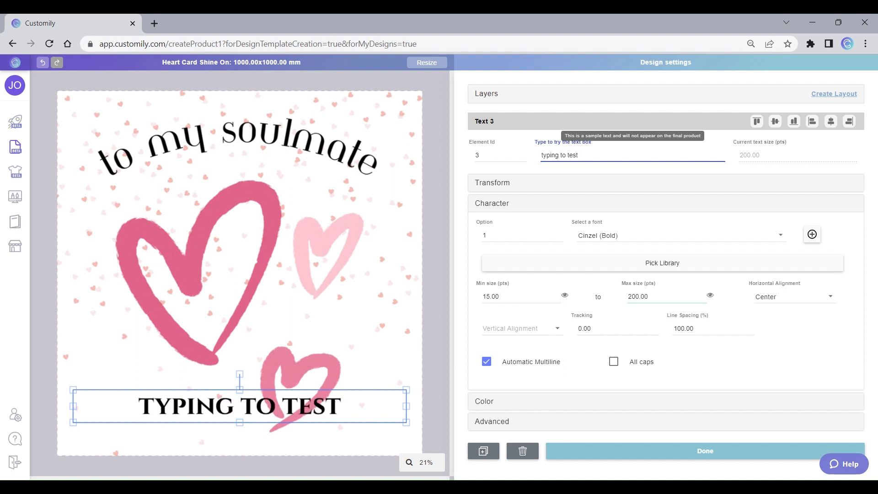
left_click_drag(581, 155, 531, 157)
key("ctrl+c")
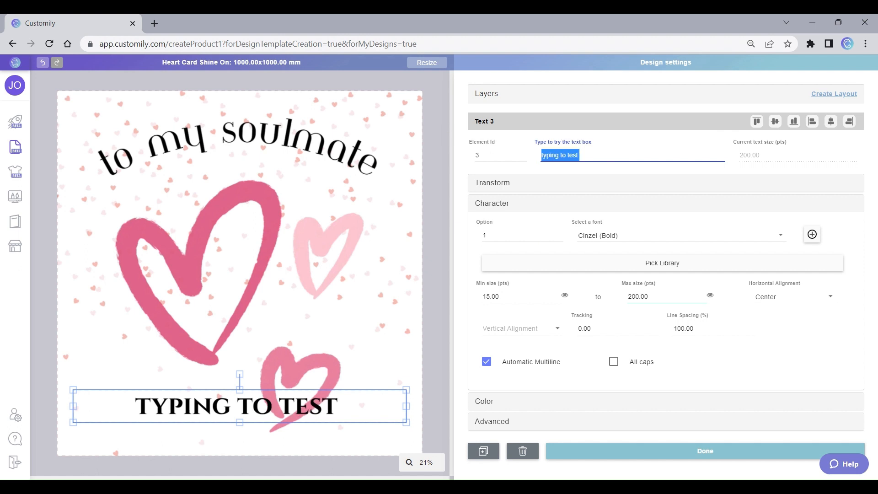
left_click(590, 155)
key("ctrl+v")
key("ctrl+v")
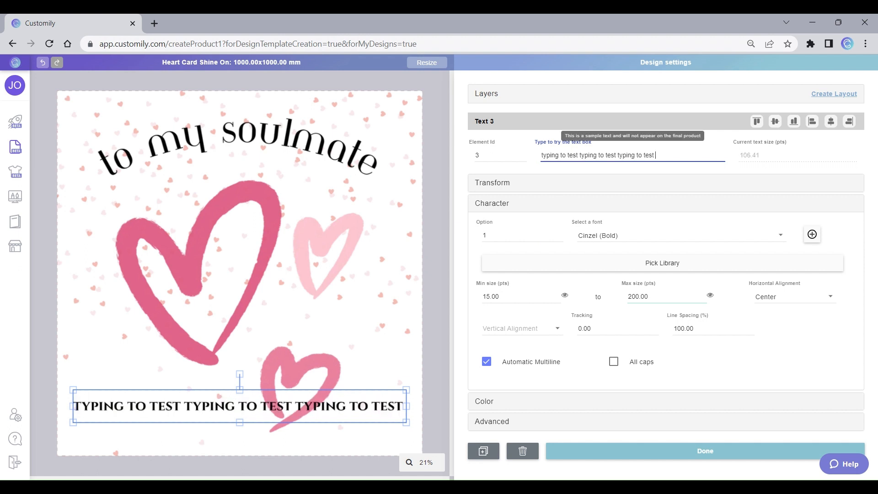
key("ctrl+v")
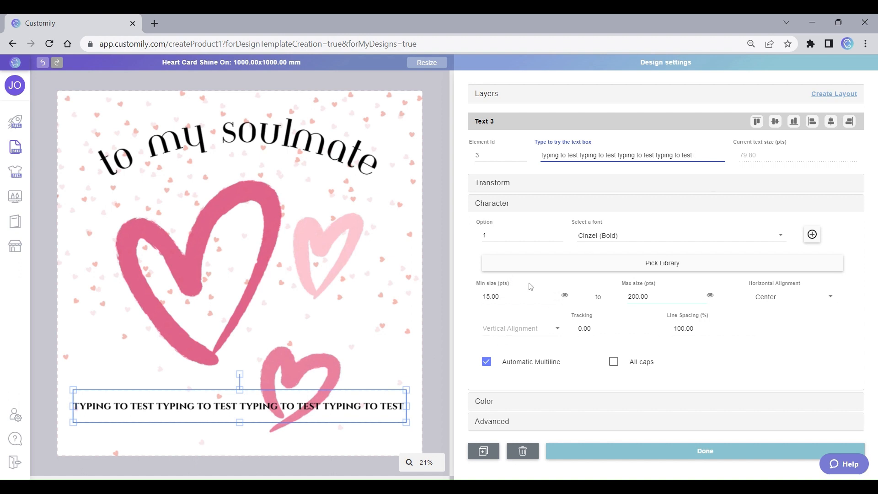
Step: Set the text box's minimum size to 80 pts
left_click(569, 299)
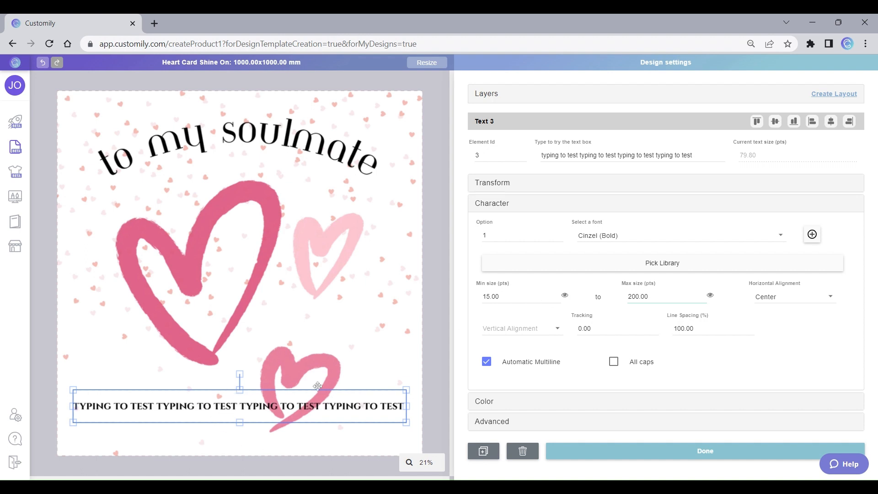
double_click(548, 297)
type("80")
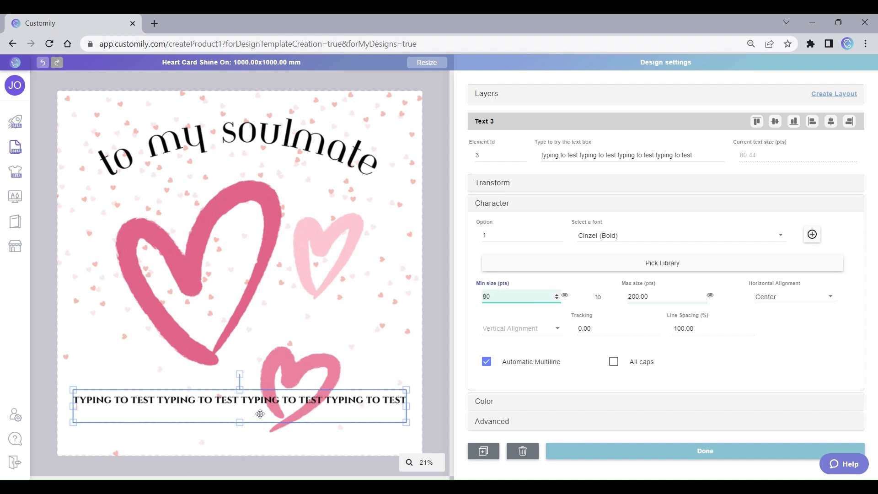
Step: Extend the sample text to eight repetitions of "typing to test" to check how it wraps onto a second line
triple_click(674, 156)
key("End")
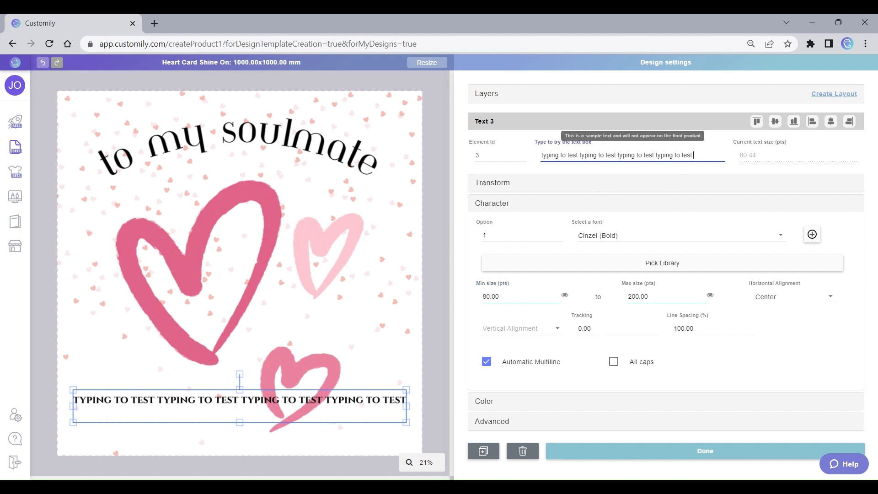
type("typing to test typing to test typing to test typing to test typing to test typing to test")
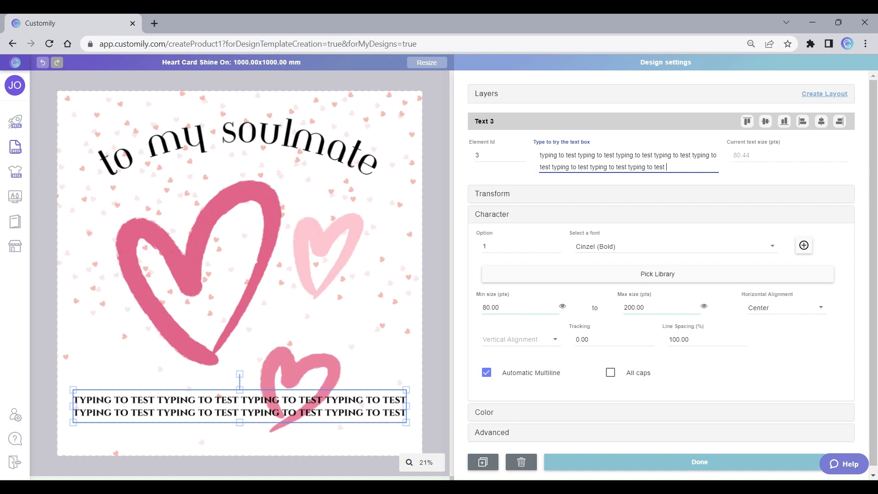
Step: Replace the text box's sample text with two separate lines, each reading "typing to test"
left_click_drag(666, 167, 578, 155)
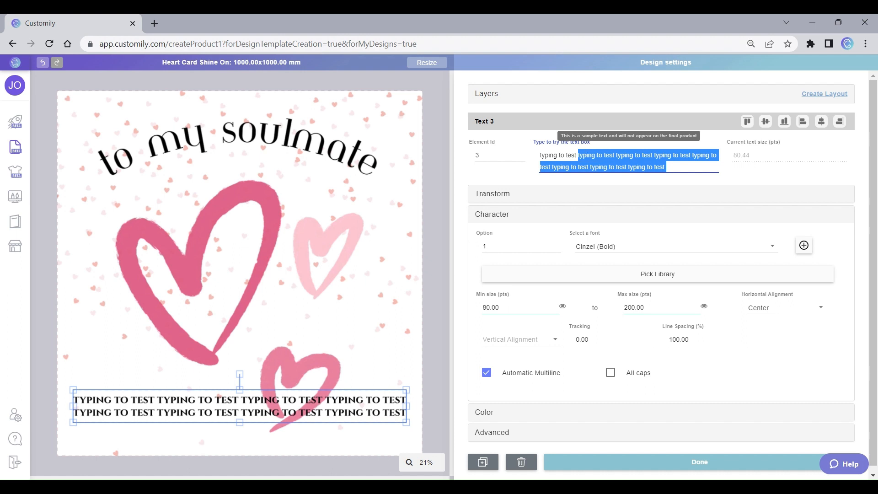
key("BackSpace")
key("Return")
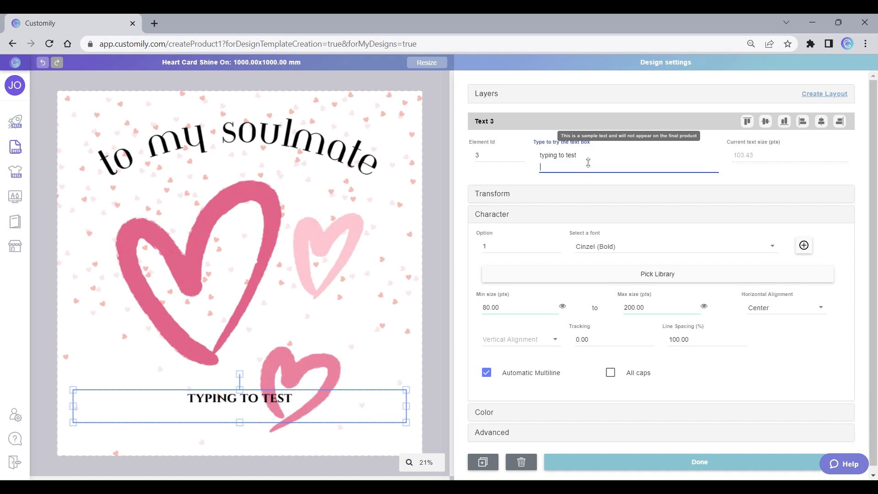
key("ctrl+v")
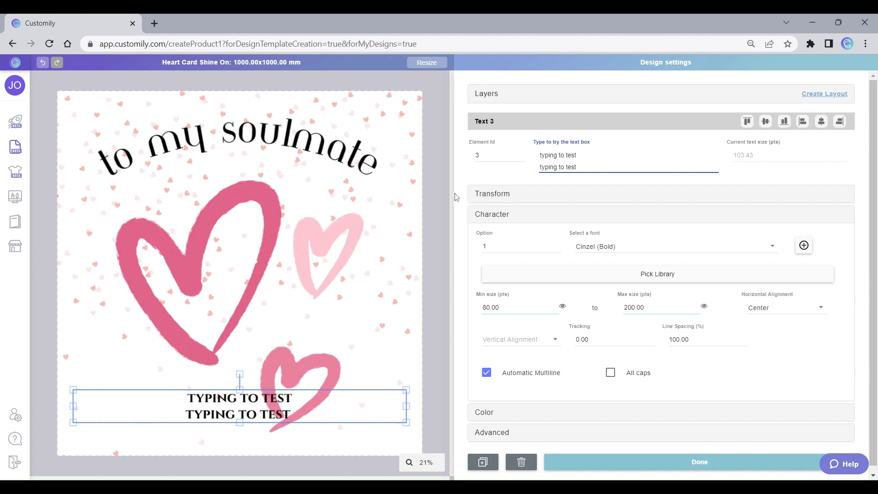
Step: Step through the Select Background layer's images up to option 5 to check them against the text box
left_click(487, 95)
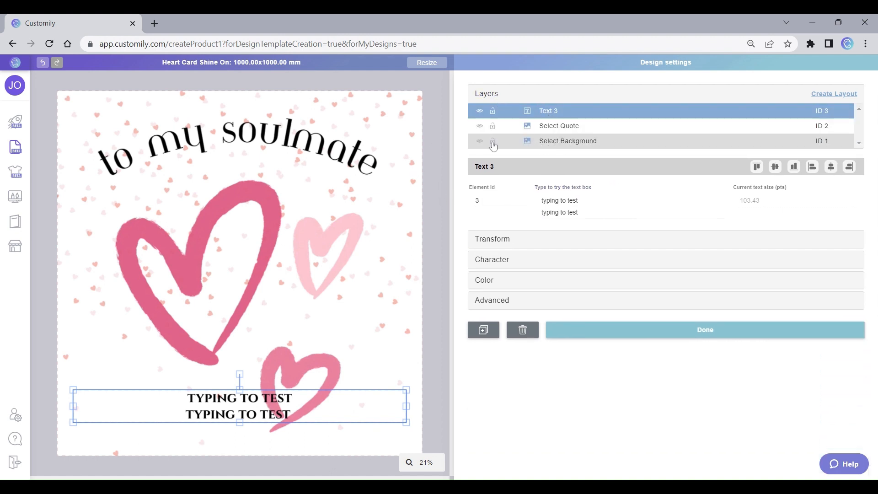
left_click(562, 141)
left_click(589, 200)
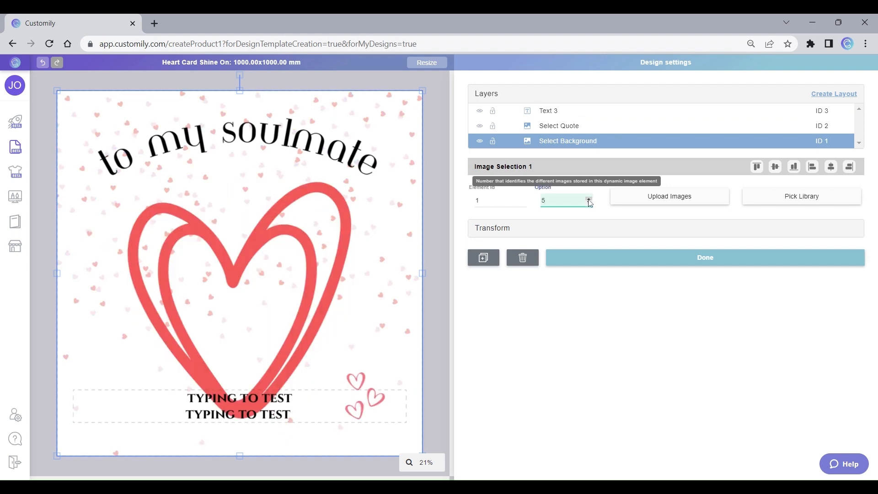
Step: Move the message text box straight down until it sits just above the canvas's lower edge
left_click(309, 406)
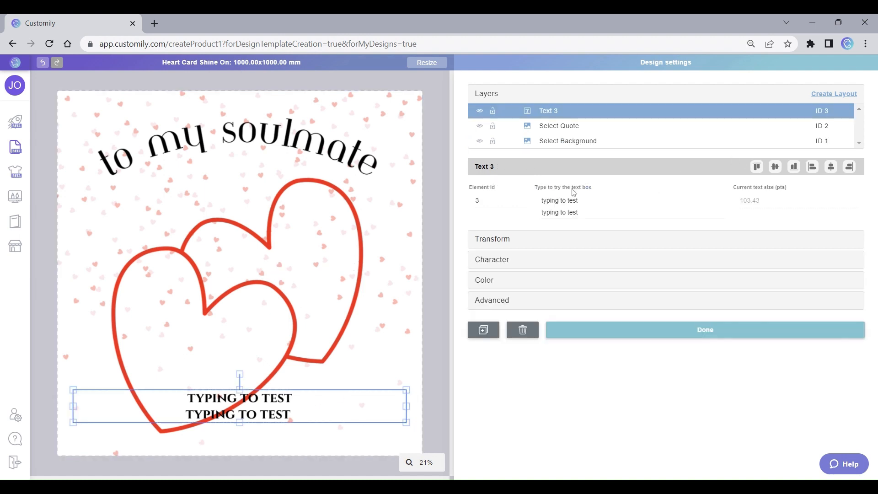
key("Down")
key("Down")
key("Down")
key("Down")
key("Down")
key("Down")
key("Down")
key("Down")
key("Down")
key("Down")
key("Down")
key("Down")
key("Down")
key("Down")
key("Down")
key("Down")
key("Down")
key("Down")
key("Down")
key("Down")
key("Down")
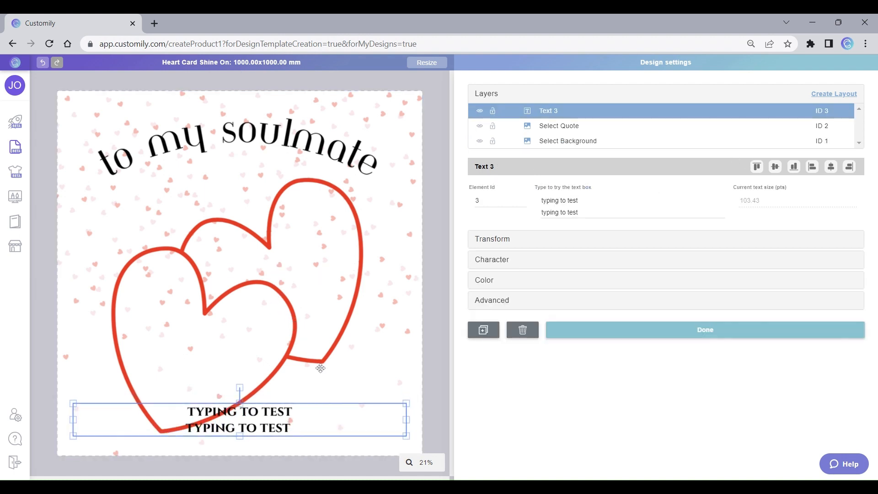
key("Down")
key("Down")
key("Down")
key("Down")
key("Down")
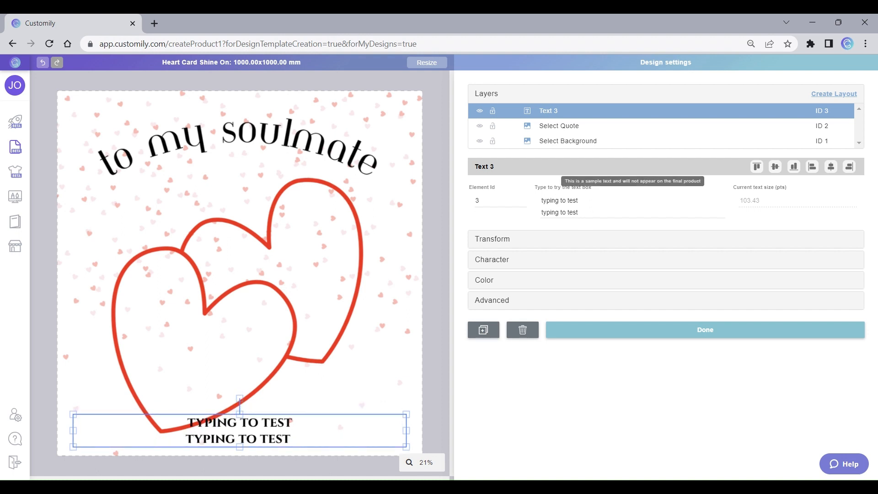
Step: Check the Select Quote layer's option, then set the Select Background layer to option 1
left_click(407, 251)
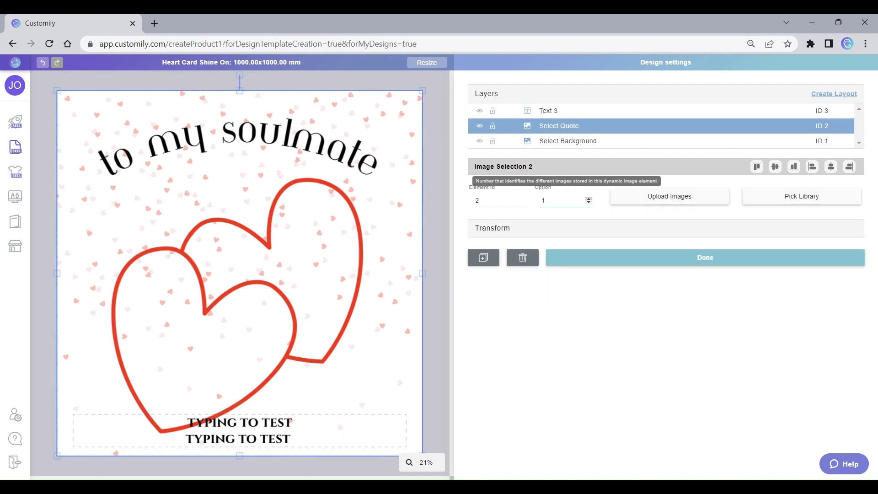
left_click(588, 200)
left_click(589, 200)
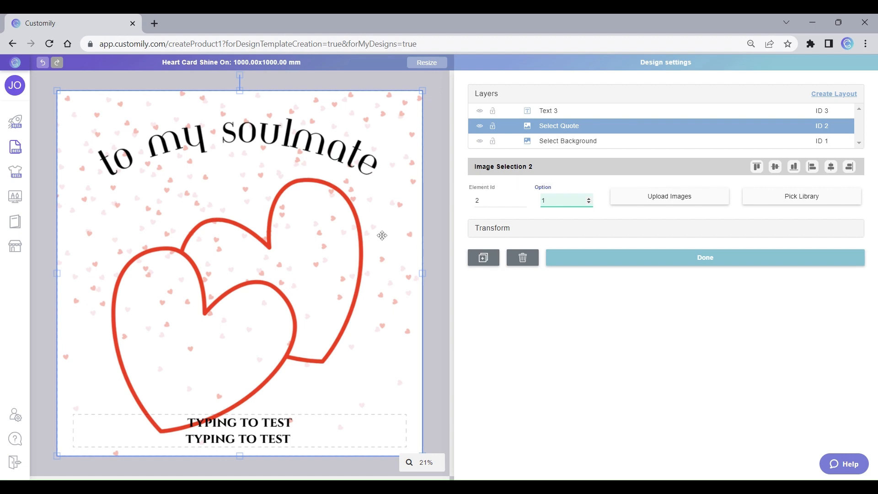
left_click(551, 142)
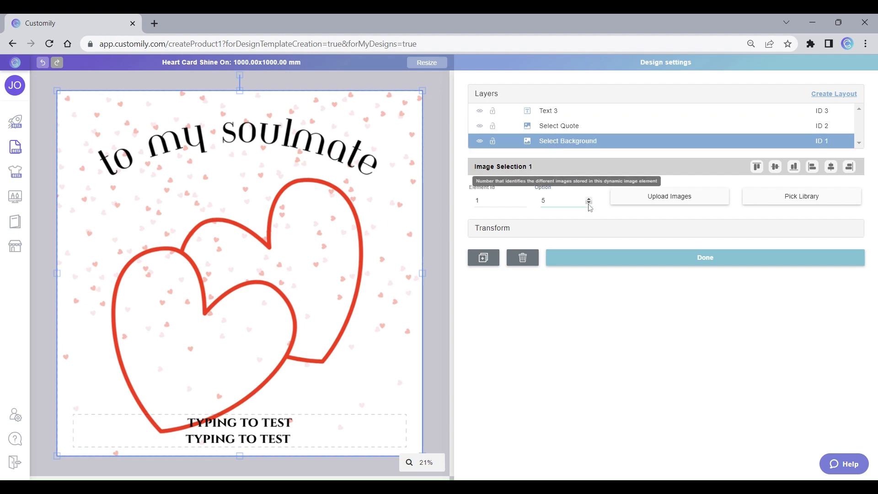
left_click(589, 203)
left_click(589, 202)
left_click(589, 203)
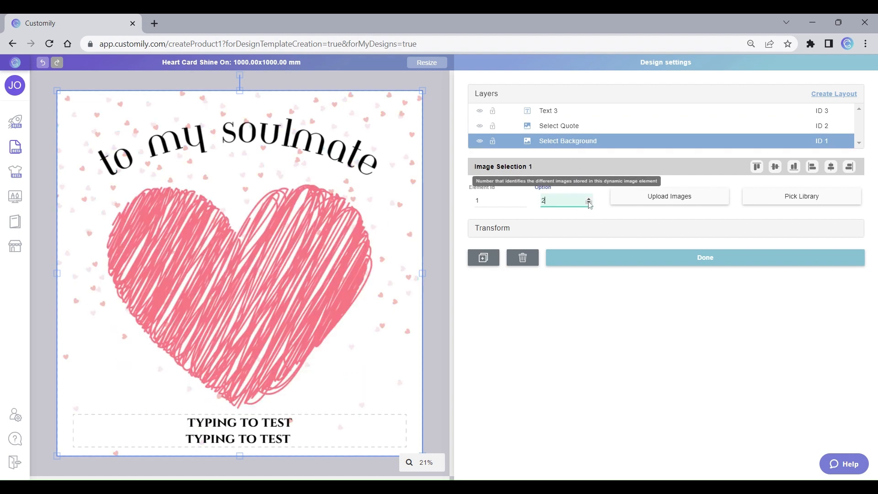
left_click(589, 203)
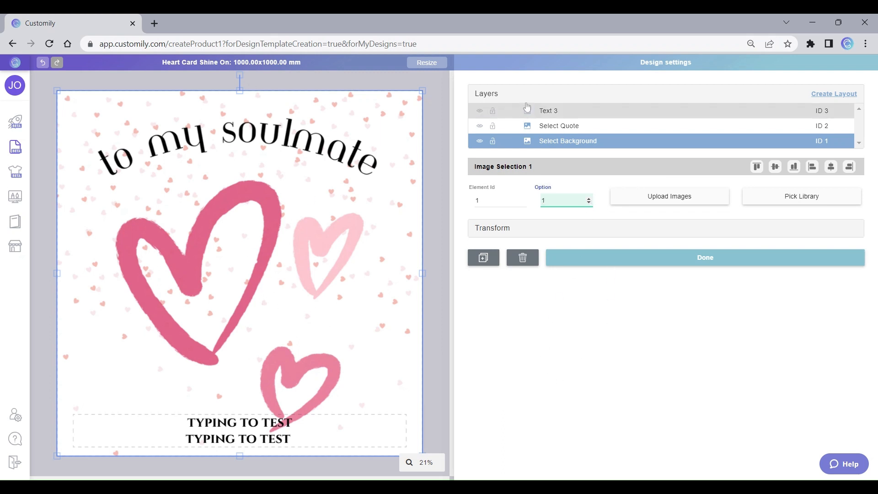
Step: Rename the Text 3 layer as "Type your Message"
double_click(548, 110)
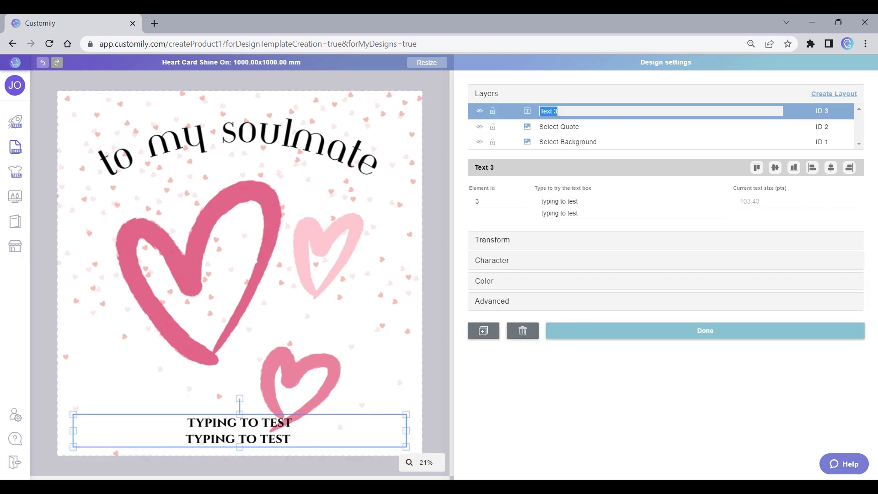
type("Type your Message")
key("Return")
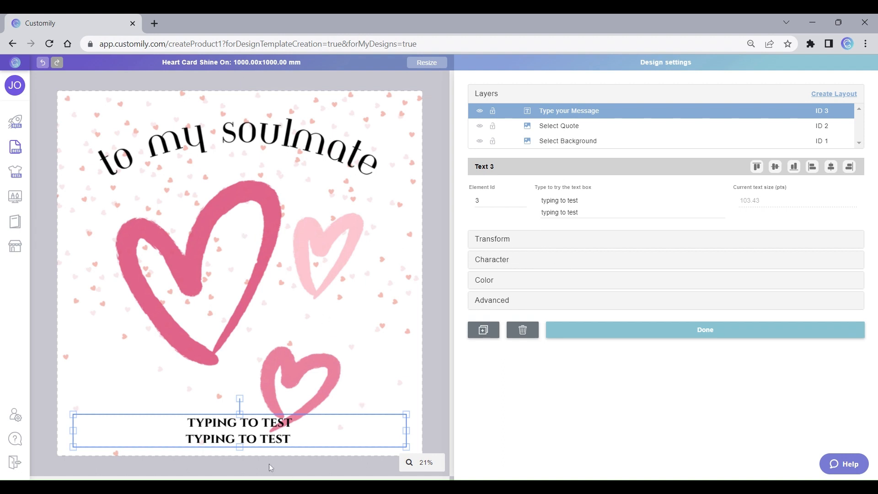
Step: Reorder the layers as Select Background, Select Quote, Type your Message, and save the design
left_click(416, 238)
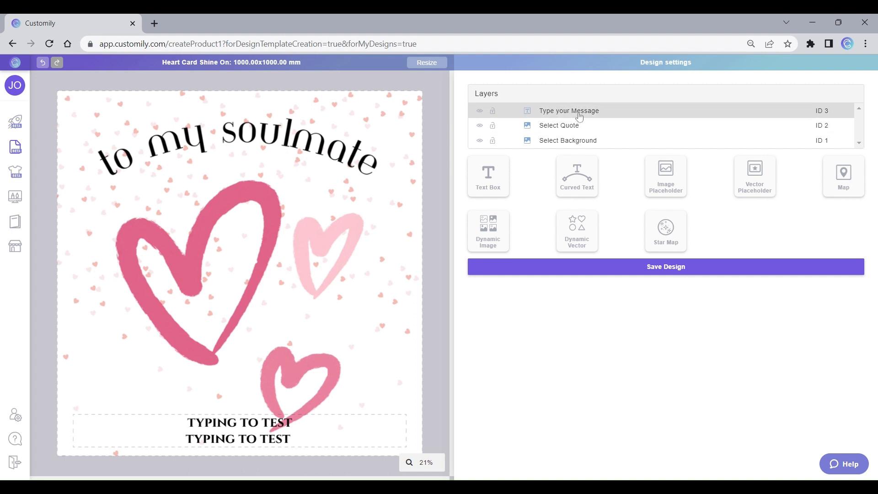
left_click_drag(579, 116, 571, 141)
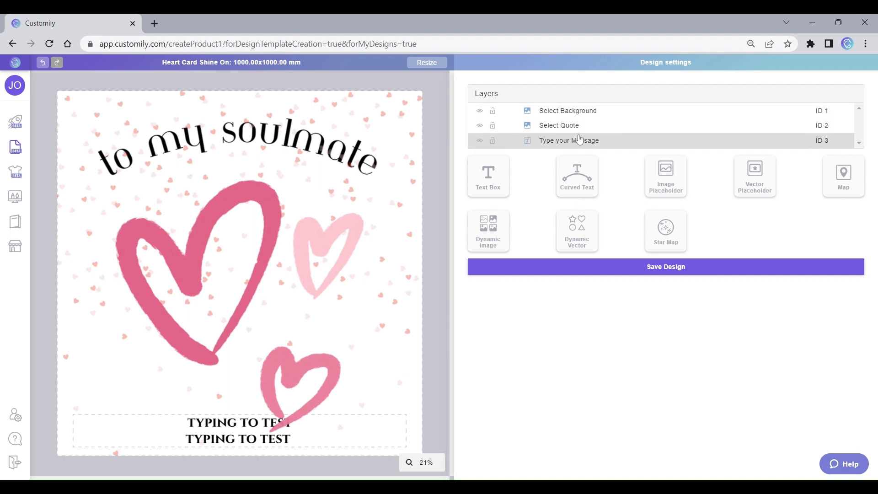
left_click(678, 274)
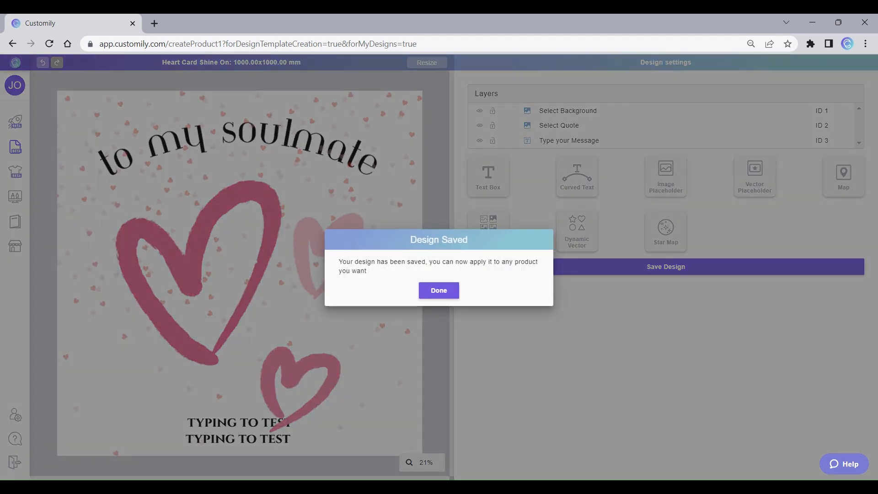
left_click(438, 290)
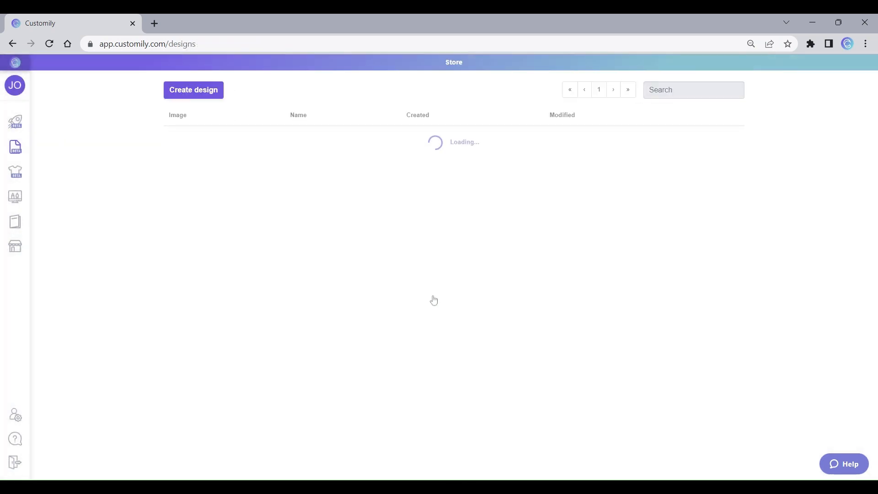
Step: Find the saved Heart Card Shine On design on the last page of the designs list
mouse_move(26, 150)
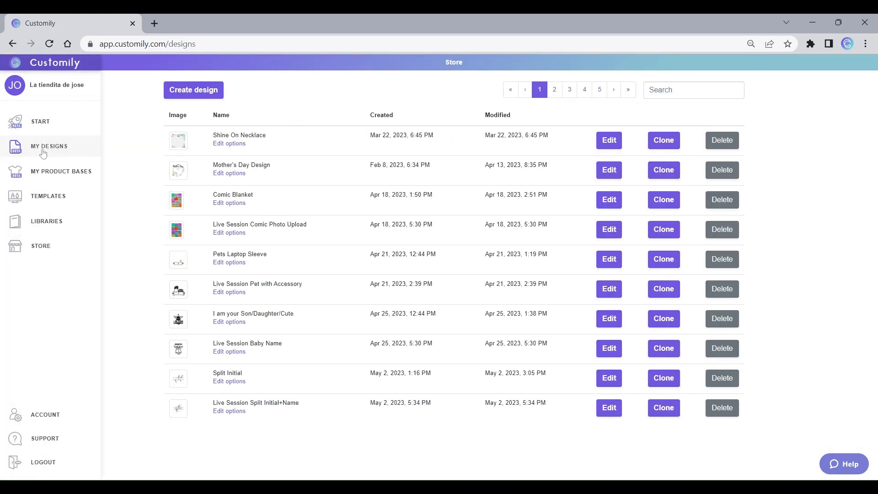
left_click(628, 89)
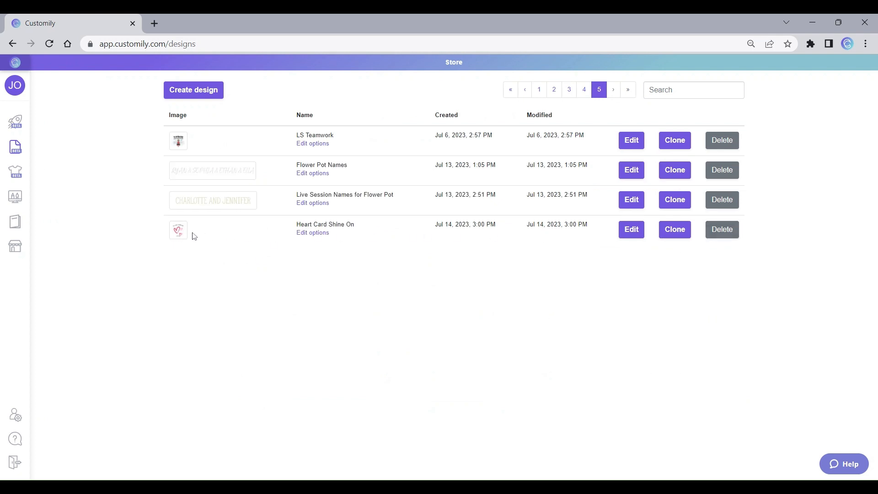
Step: Start creating a new store product with Shine On as the fulfillment provider
left_click(23, 124)
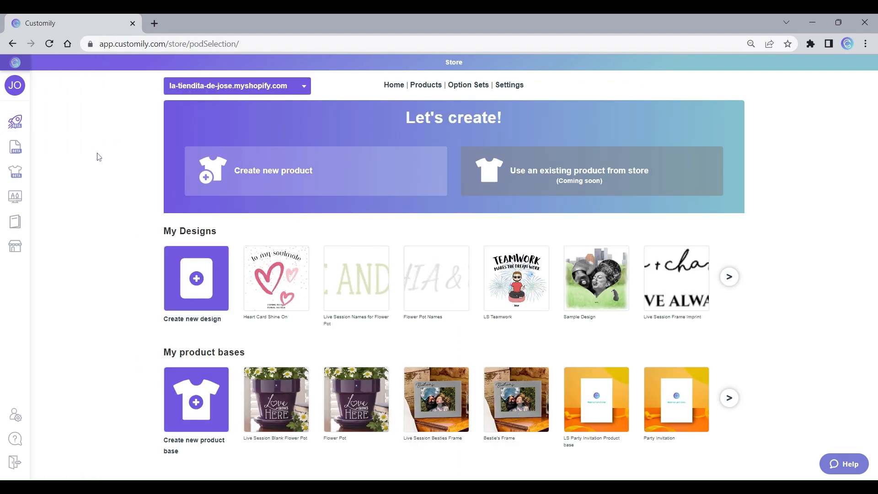
left_click(356, 177)
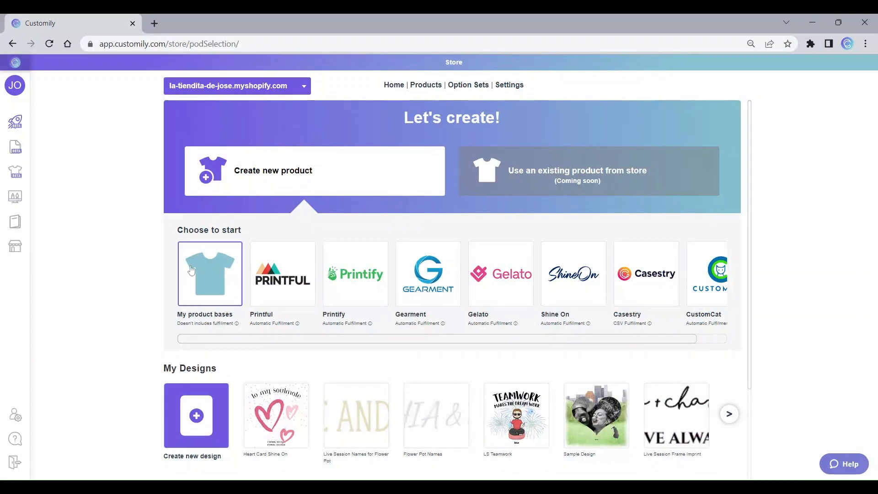
left_click(582, 278)
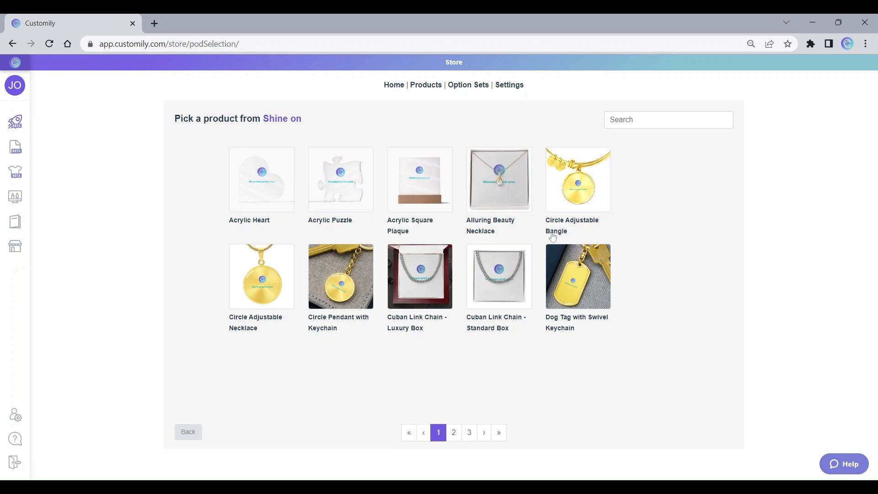
Step: Browse the Shine On catalog and choose the Interlocking Hearts Necklace
left_click(454, 433)
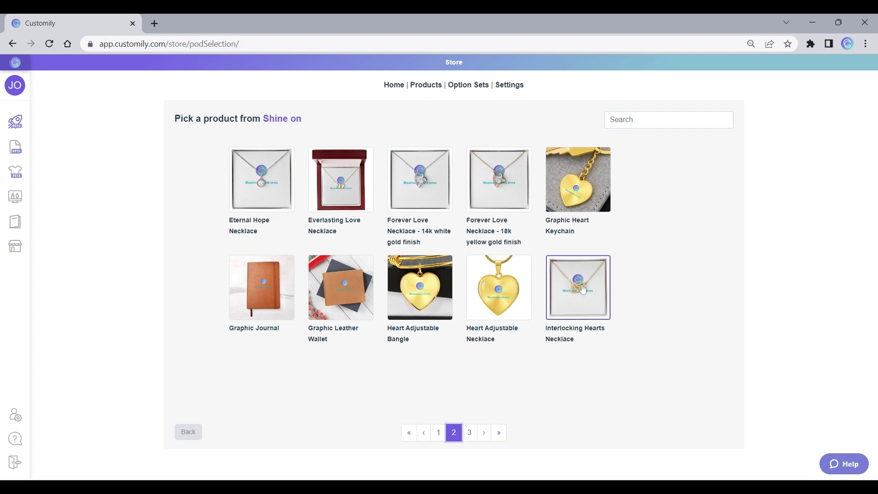
left_click(469, 432)
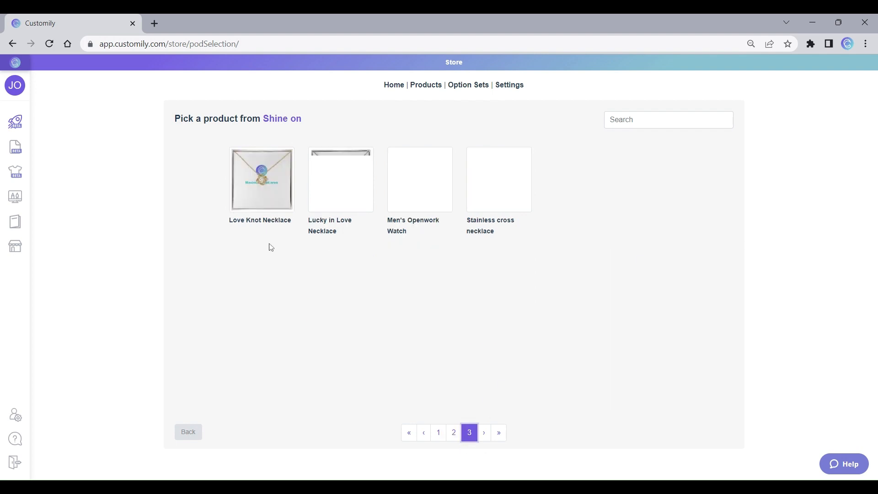
left_click(453, 433)
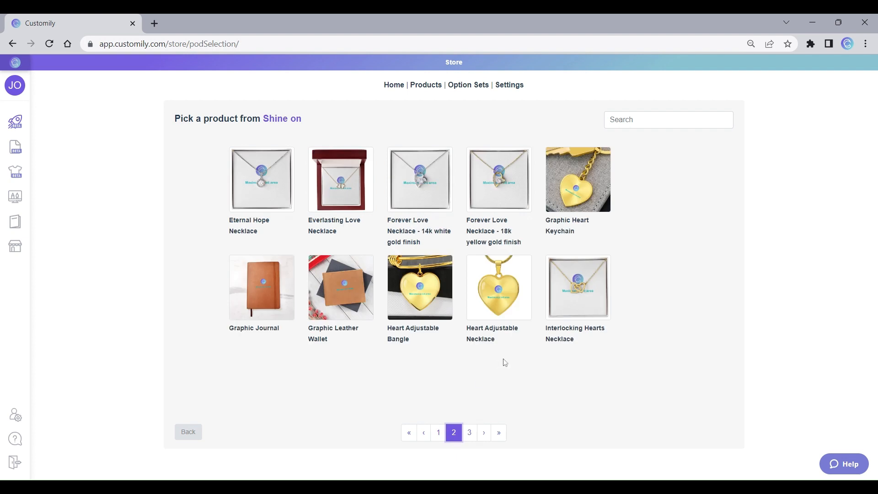
left_click(589, 287)
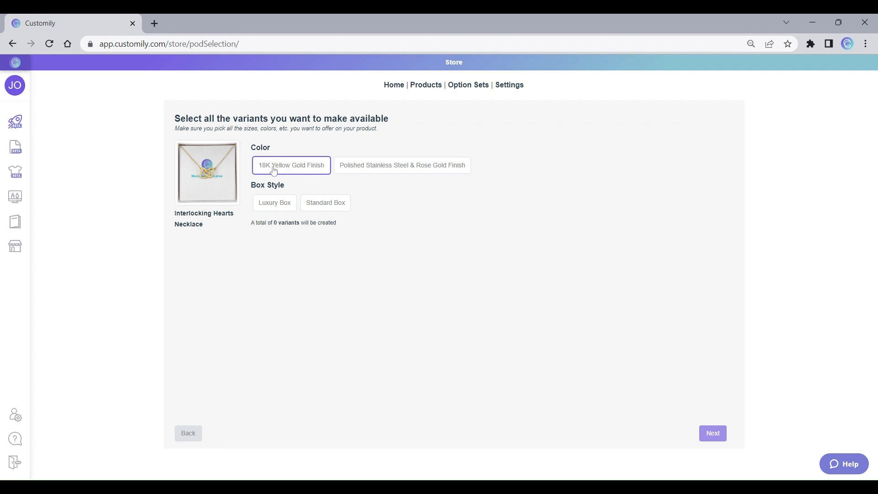
Step: Offer the necklace in 18K Yellow Gold Finish and Polished Stainless Steel & Rose Gold Finish with the Standard Box, and continue to the design choice
left_click(271, 170)
left_click(411, 169)
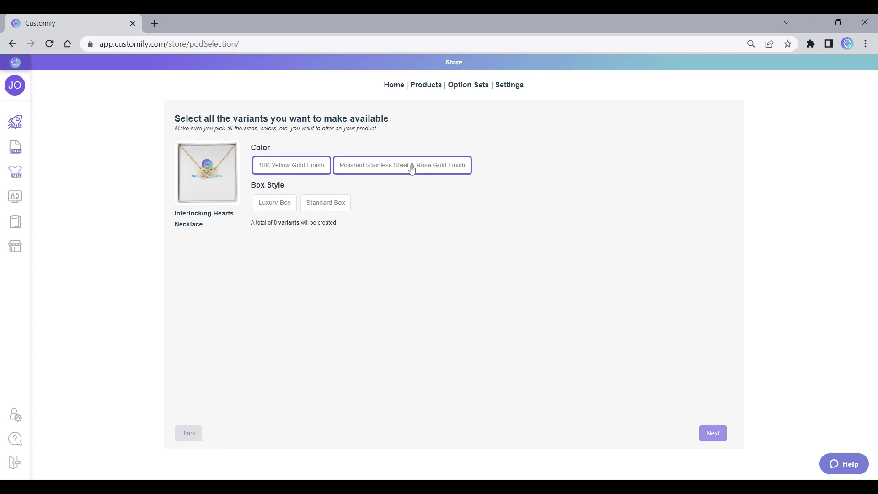
left_click(338, 207)
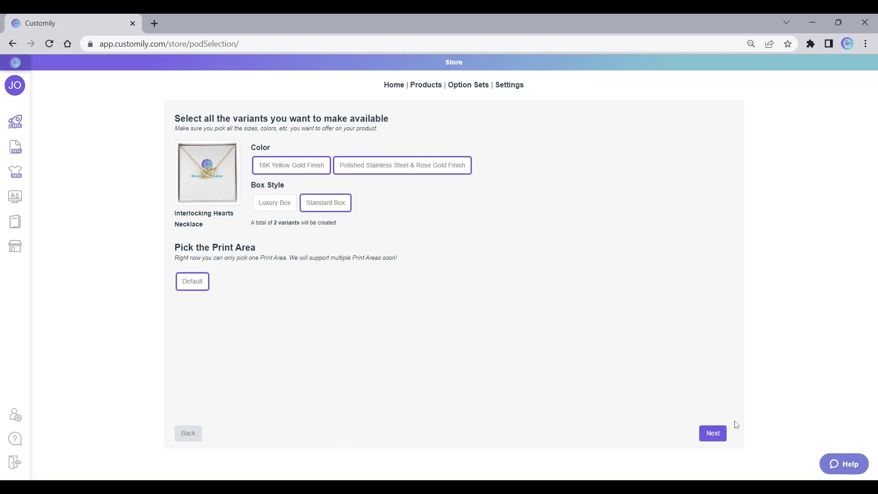
left_click(713, 433)
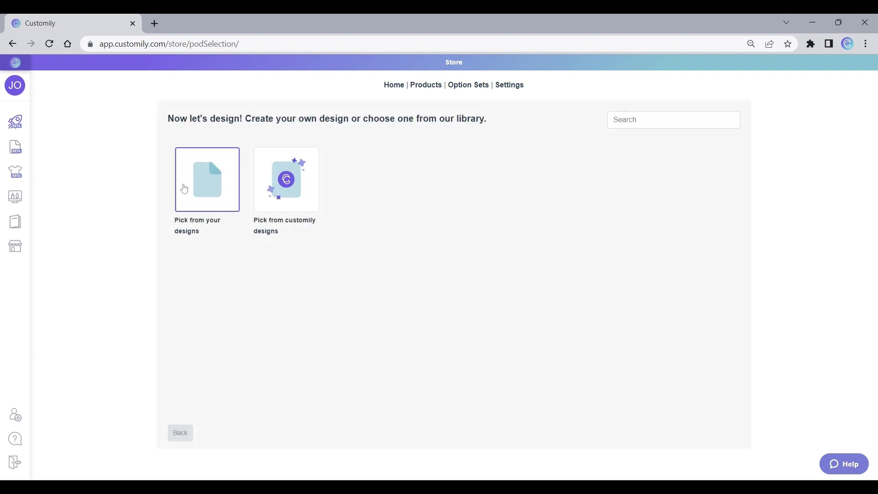
Step: Apply the Heart Card Shine On design from your own designs to the necklace product
left_click(214, 177)
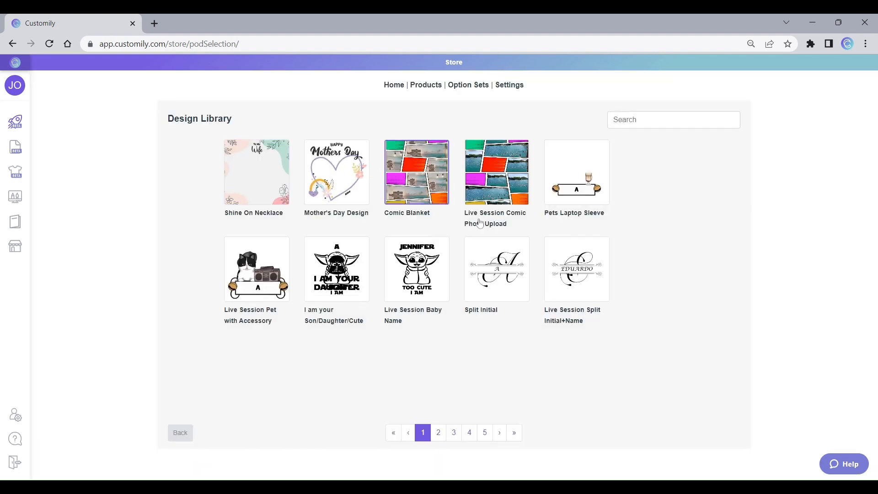
left_click(515, 433)
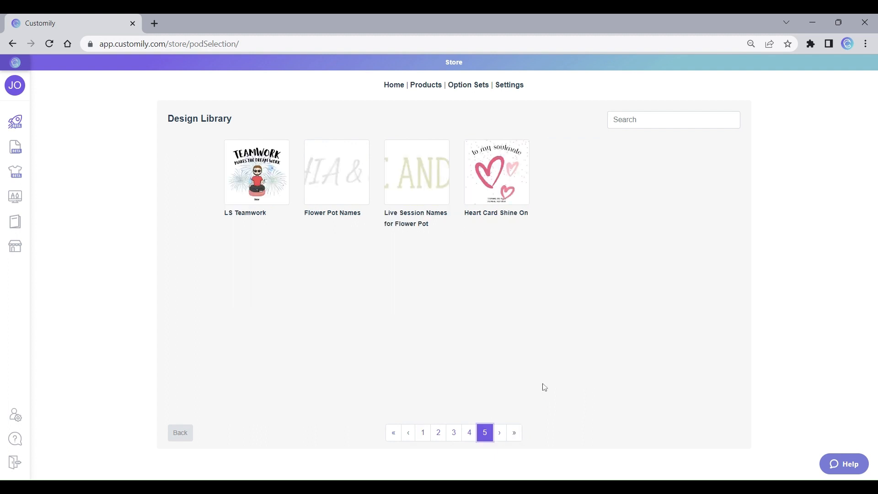
left_click(503, 175)
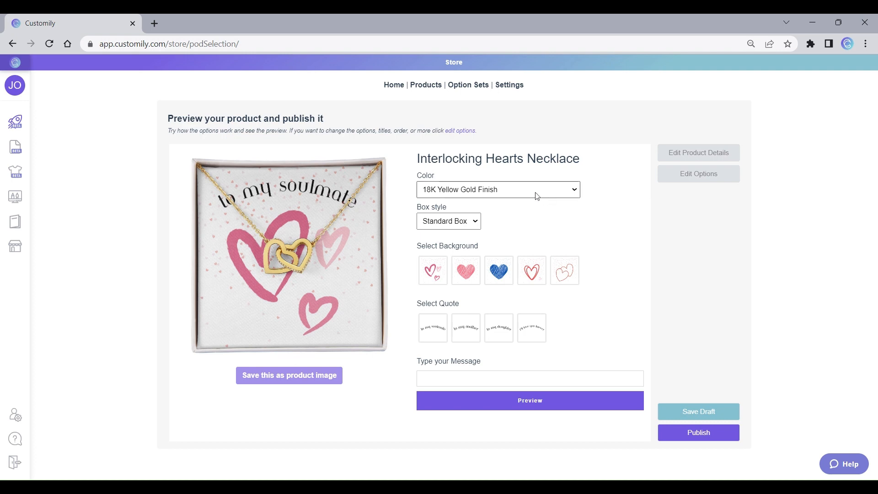
Step: Preview the necklace in the Polished Stainless Steel & Rose Gold Finish color
left_click(522, 203)
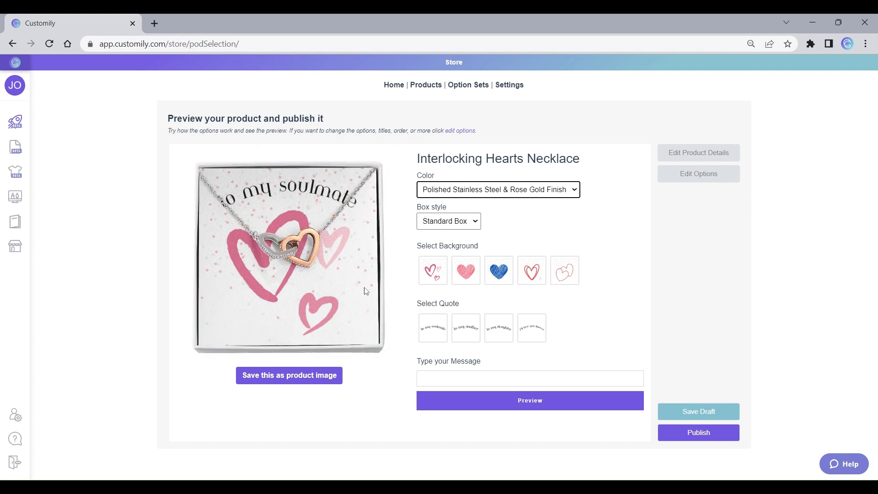
Step: Preview the necklace card with the pink heart, blue heart, red outlined heart and double-heart backgrounds in turn
left_click(471, 224)
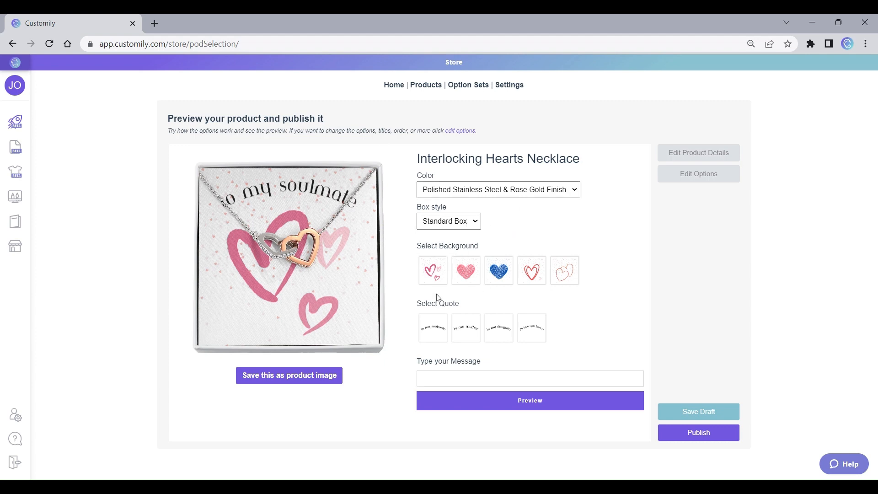
left_click(464, 274)
left_click(508, 272)
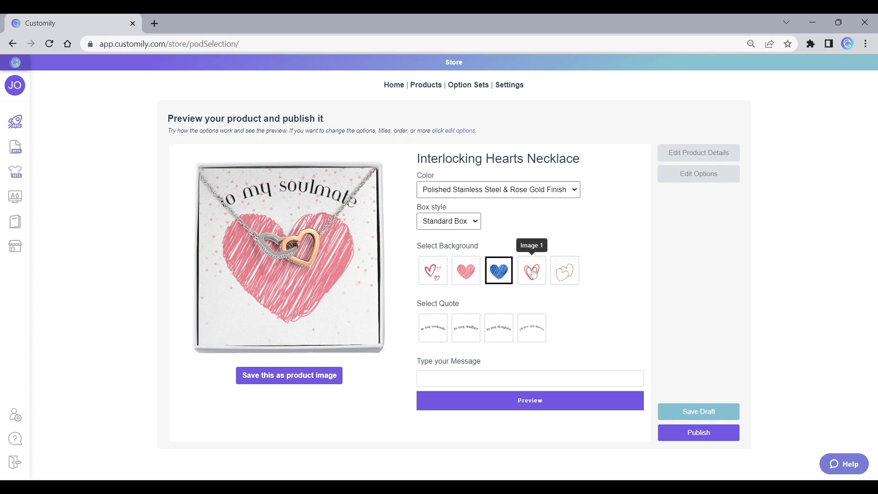
left_click(533, 272)
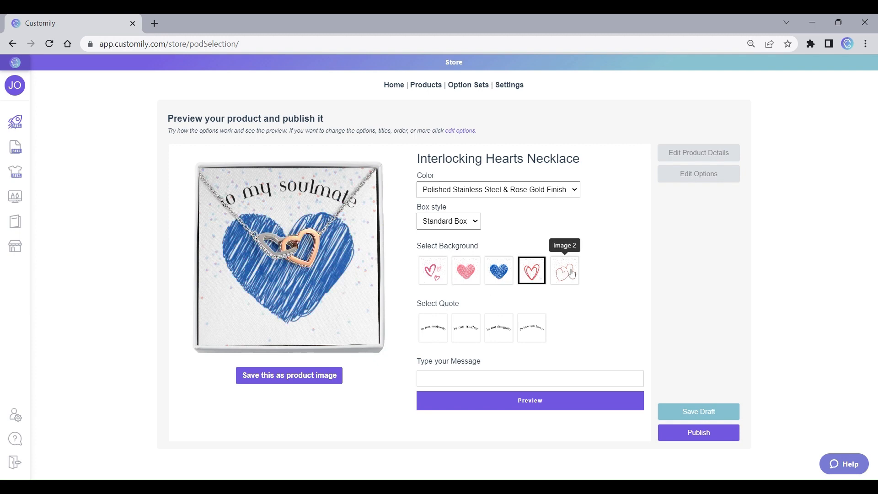
left_click(571, 273)
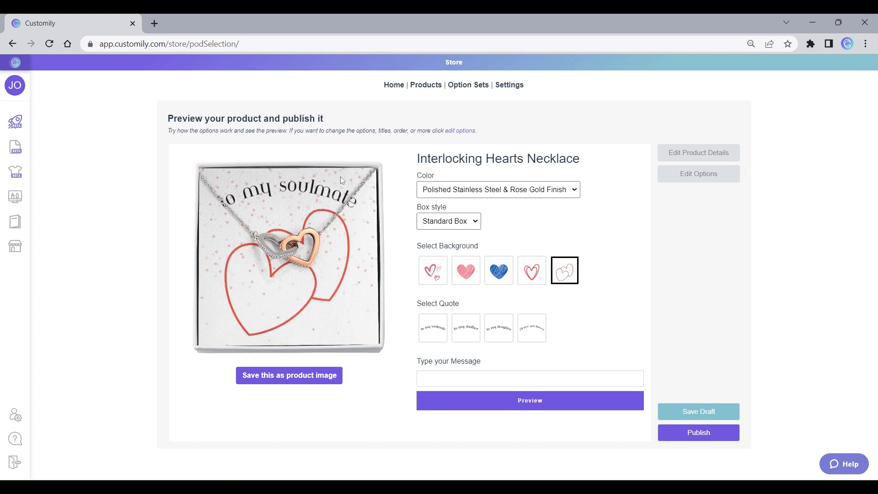
Step: Preview the mother, daughter and "I'll love you forever" quotes, and view the last one on the first background
left_click(475, 333)
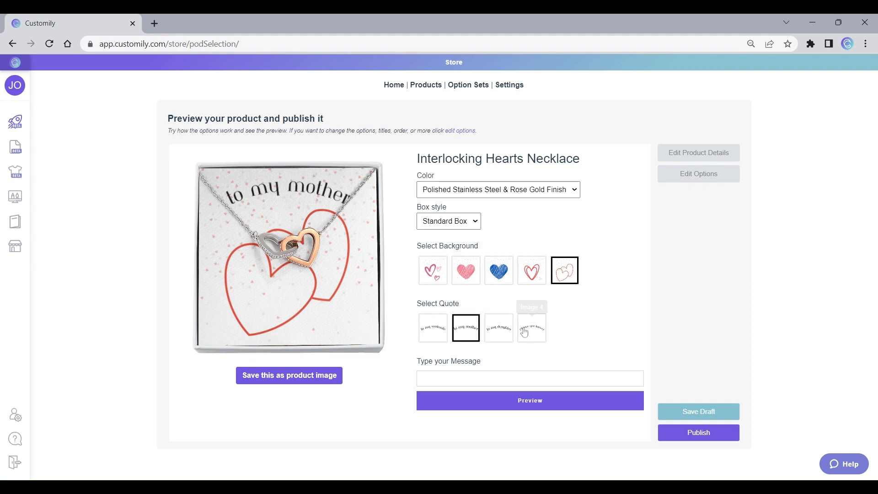
left_click(508, 335)
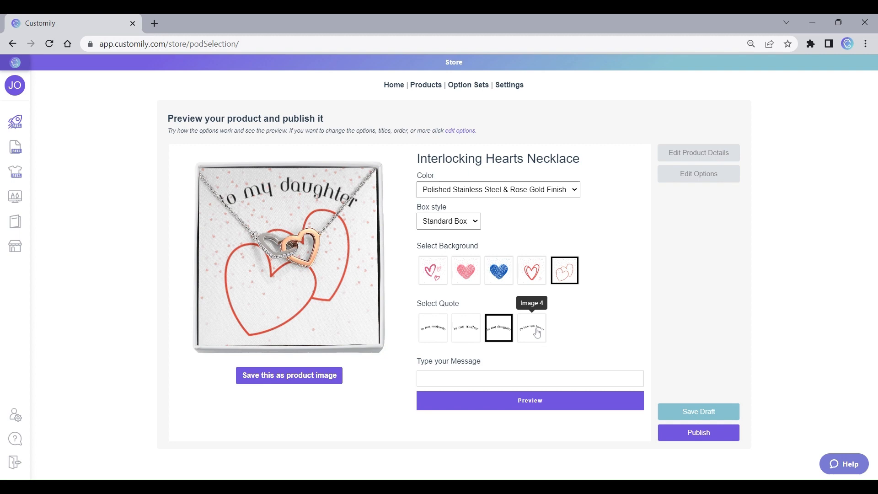
left_click(537, 333)
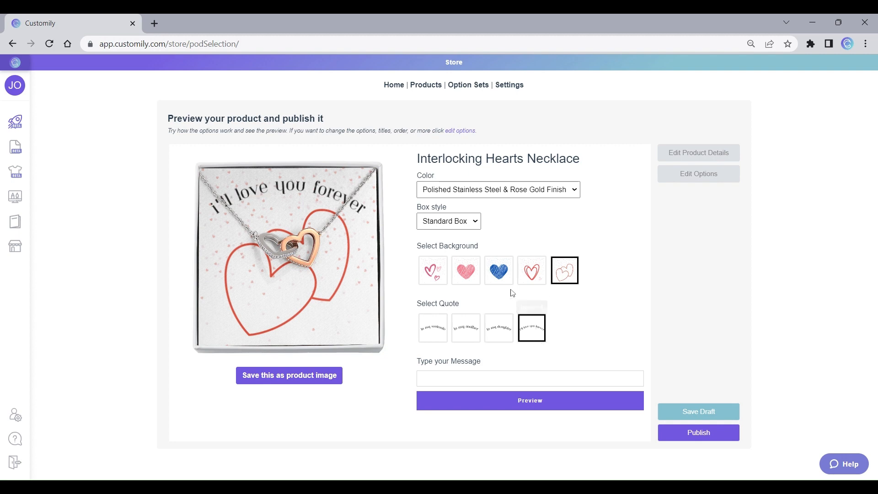
left_click(433, 270)
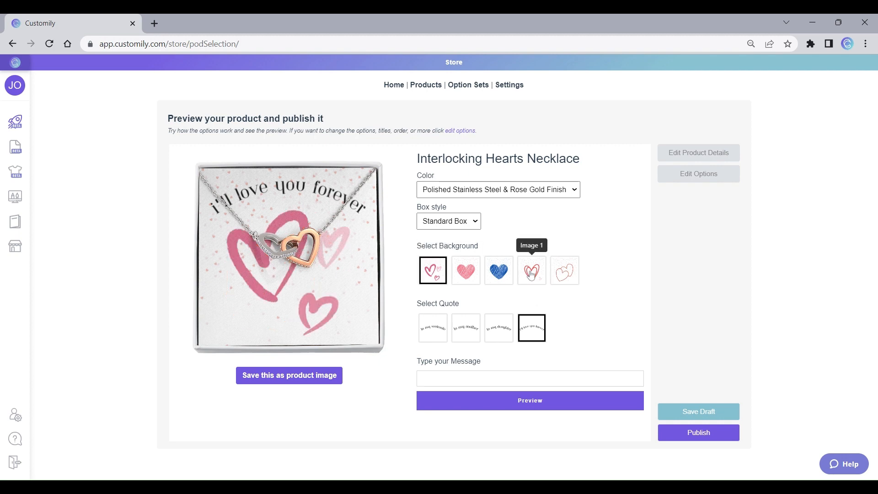
left_click(530, 379)
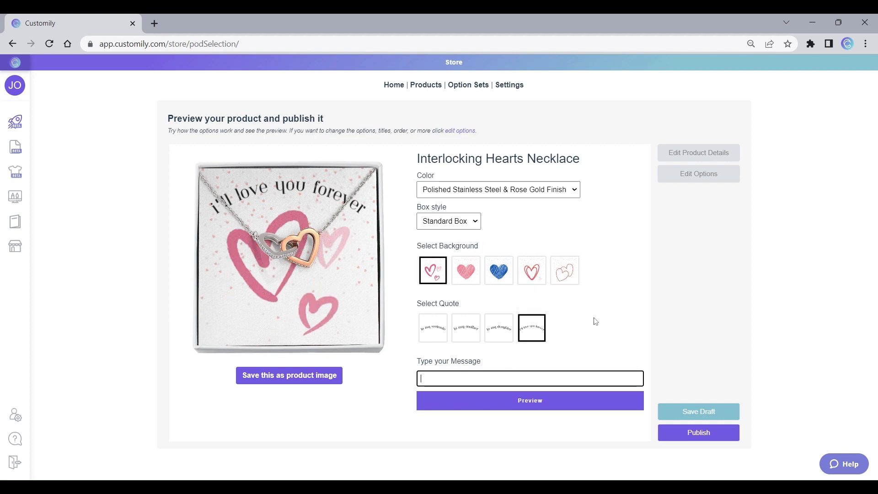
left_click(611, 355)
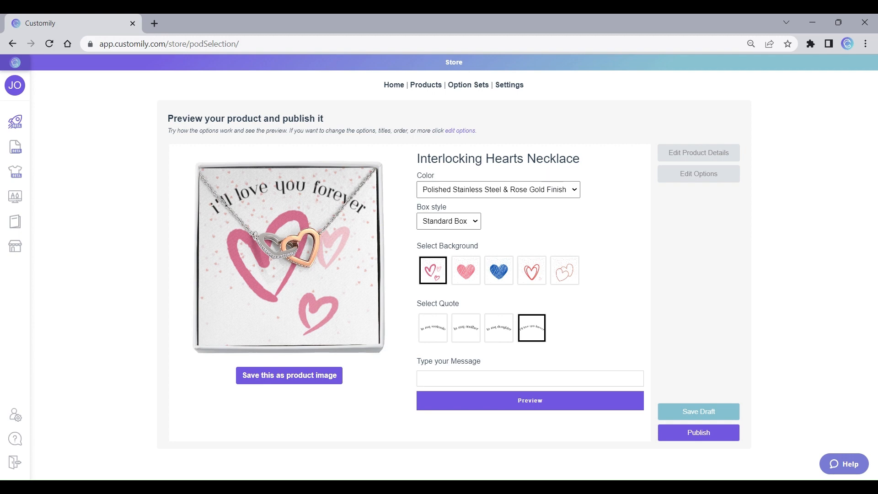
Step: In the product details, price the 18K Yellow Gold Finish variant at $26, price the Polished Stainless Steel & Rose Gold variant, and save the product
left_click(700, 155)
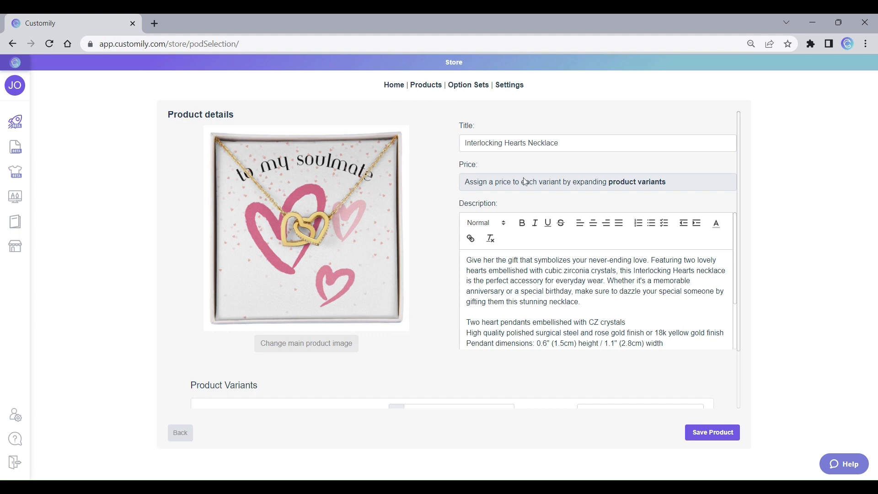
scroll(462, 326, "down", 5)
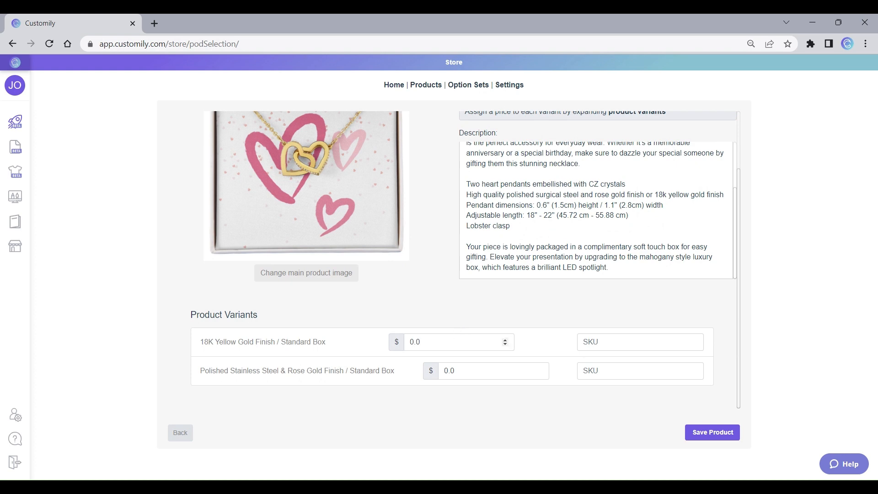
left_click(512, 342)
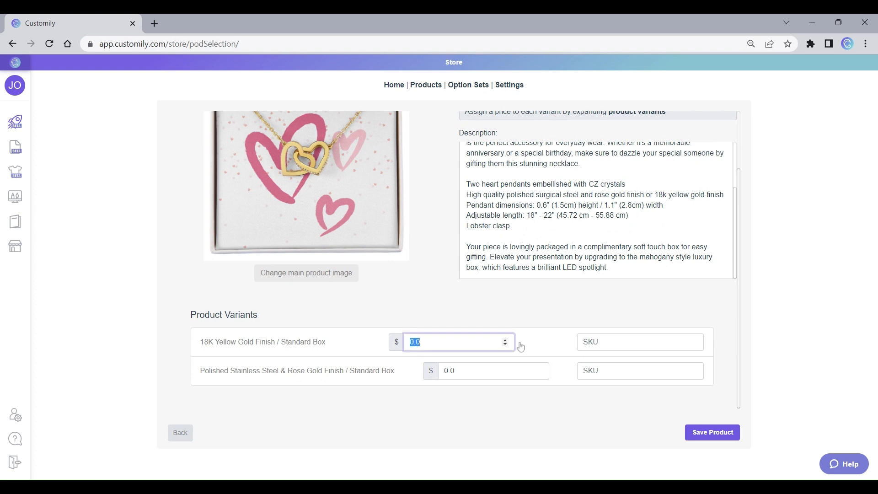
type("26")
key("Tab")
type("2")
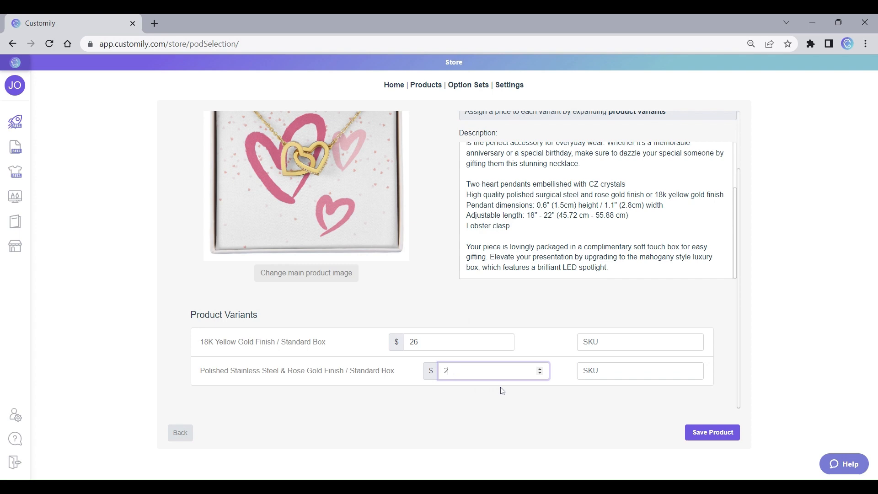
type("41")
key("BackSpace")
type("1")
left_click(713, 433)
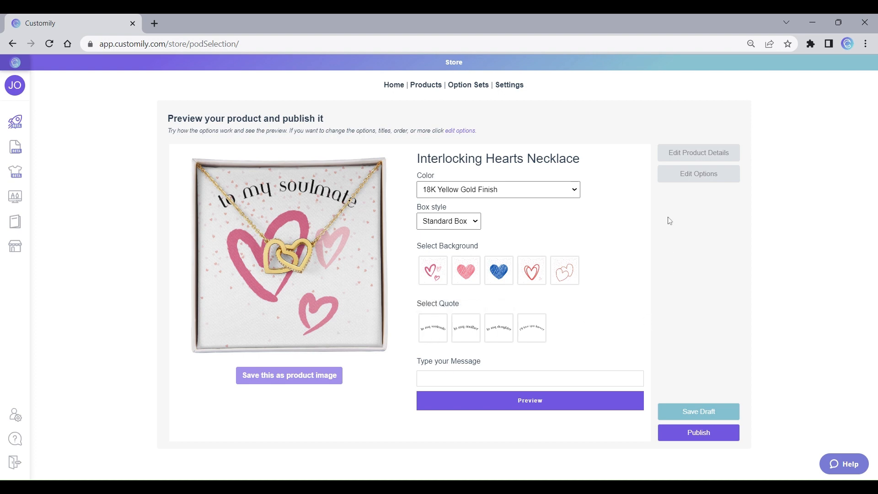
Step: Edit the product's options and rename the first Select Background swatch value as "Background 1"
left_click(693, 176)
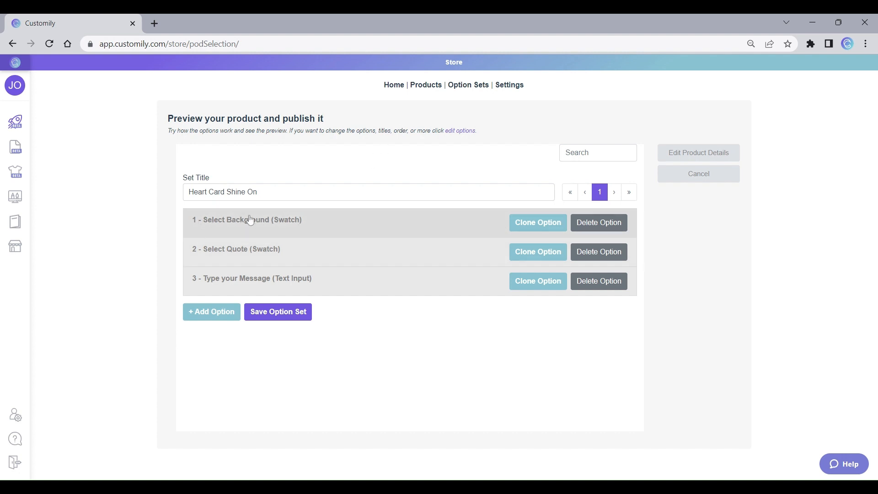
left_click(295, 224)
scroll(355, 222, "down", 6)
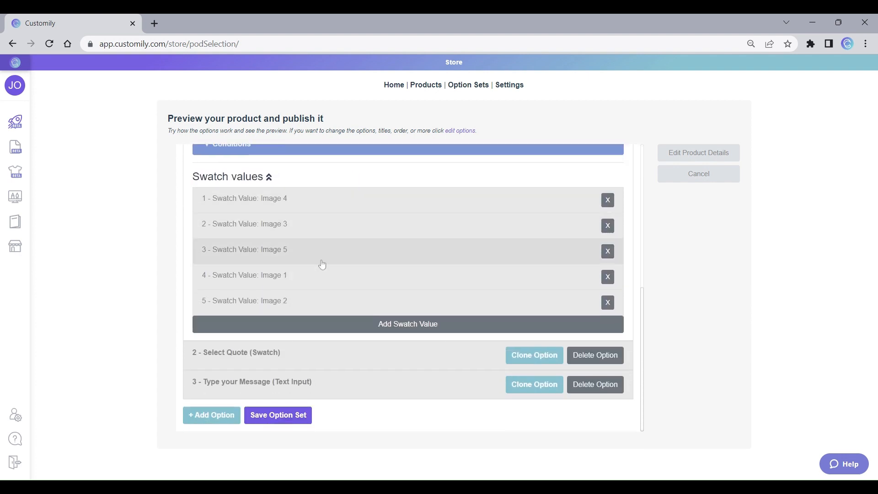
left_click(314, 199)
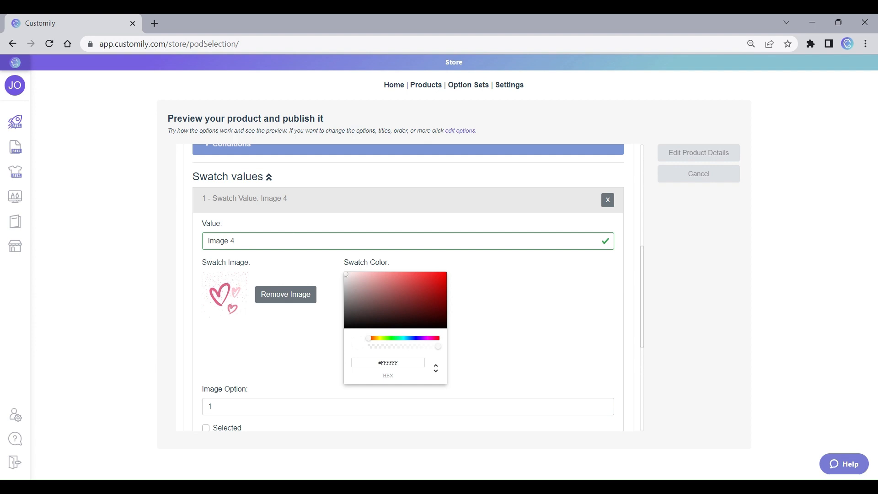
left_click_drag(235, 240, 208, 240)
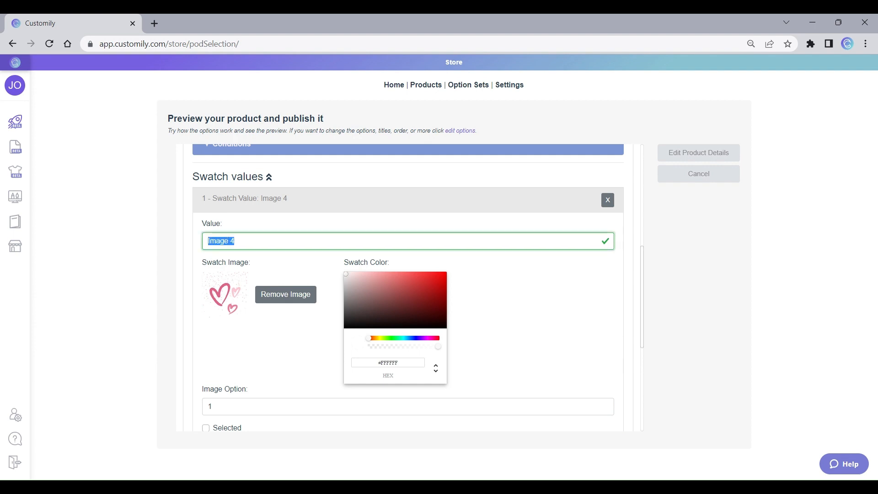
type("Background 1")
double_click(228, 241)
key("ctrl+c")
left_click(254, 241)
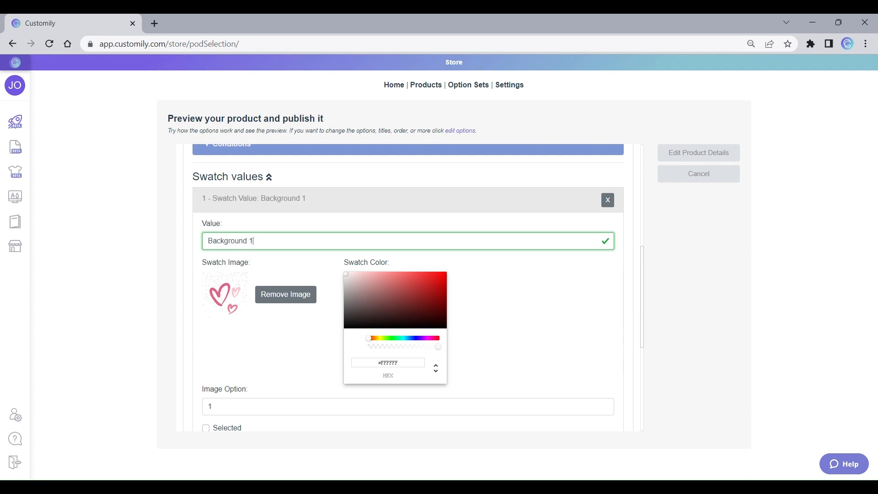
left_click(277, 207)
Step: Rename the pink heart and blue heart swatch values as "Background 2" and "Background 3"
left_click(281, 220)
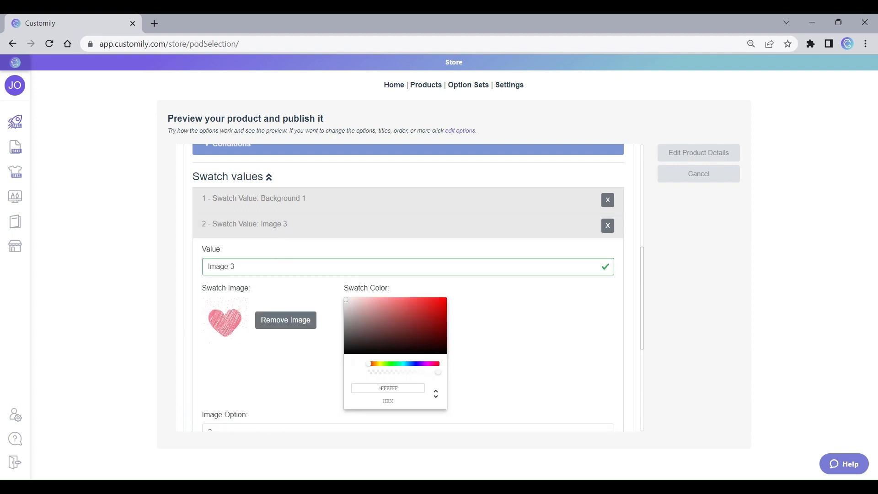
left_click_drag(240, 267, 122, 269)
type("Background 2")
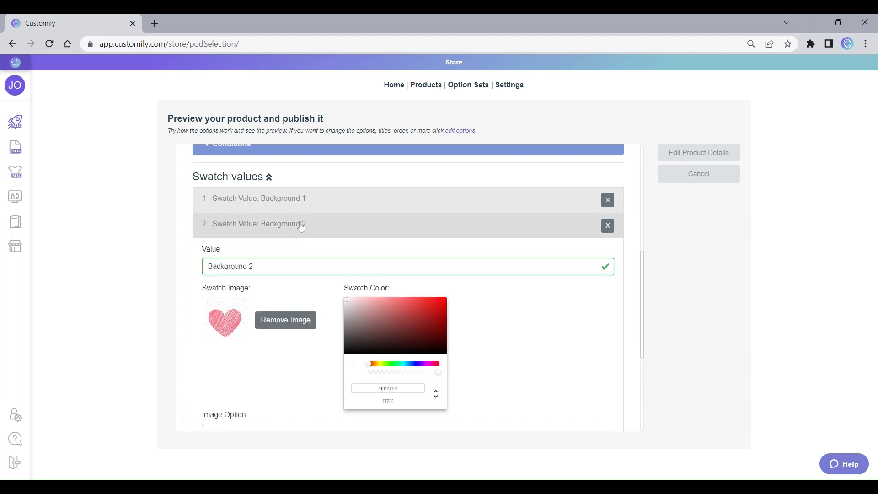
left_click(290, 224)
left_click(294, 251)
left_click_drag(236, 292, 159, 292)
type("Background 3")
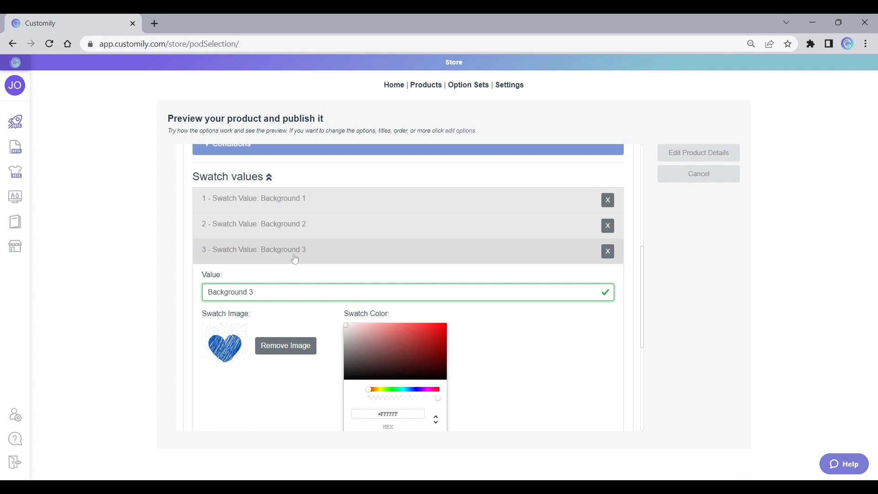
left_click(294, 252)
Step: Rename the fourth and fifth background swatch values as "Background 4" and "Background 5"
left_click(291, 285)
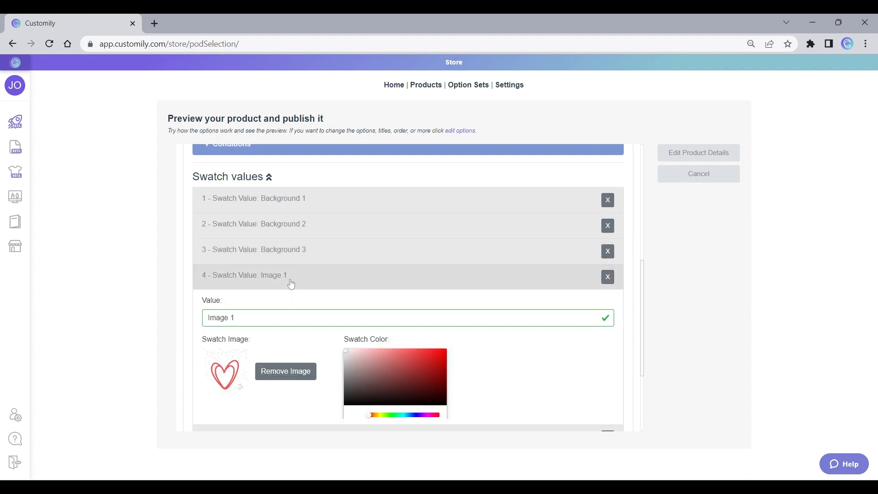
left_click_drag(236, 318, 183, 317)
key("ctrl+v")
type("4")
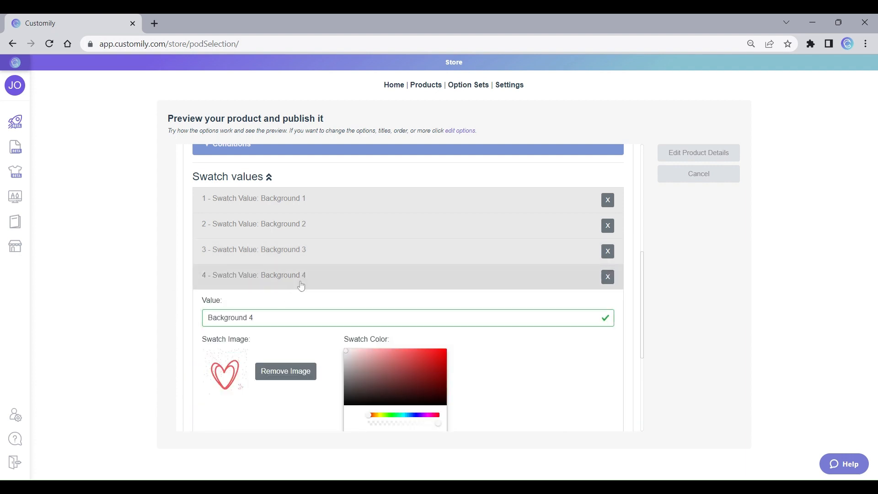
left_click(295, 276)
left_click(293, 300)
left_click_drag(284, 343, 156, 340)
key("ctrl+v")
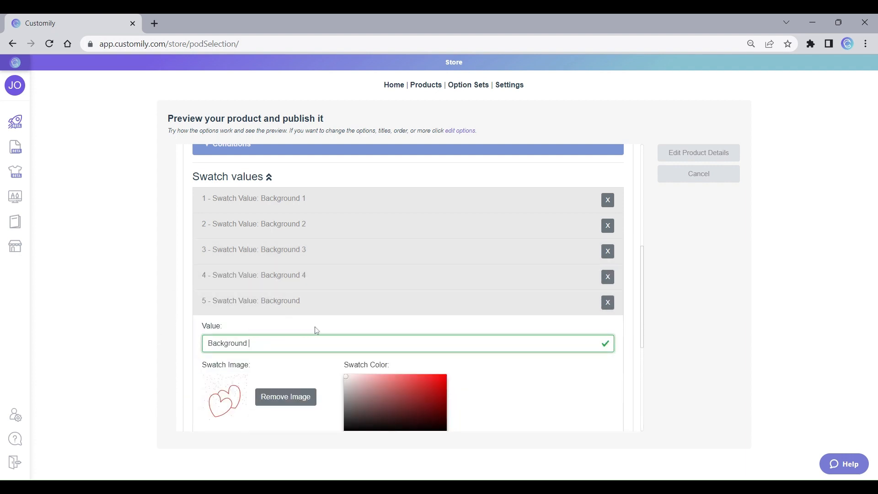
type("5")
left_click(323, 307)
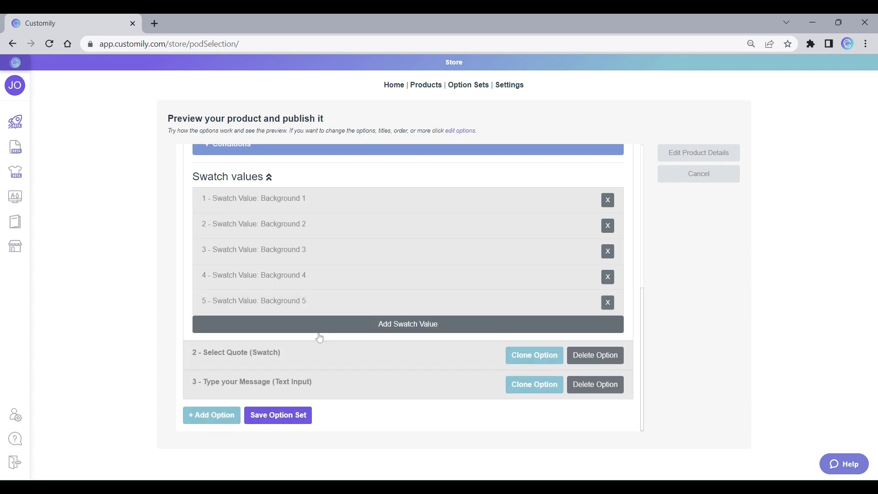
Step: In the Select Quote option, rename the first swatch value as "To my Soulmate"
left_click(272, 358)
scroll(320, 353, "down", 3)
scroll(320, 353, "down", 3)
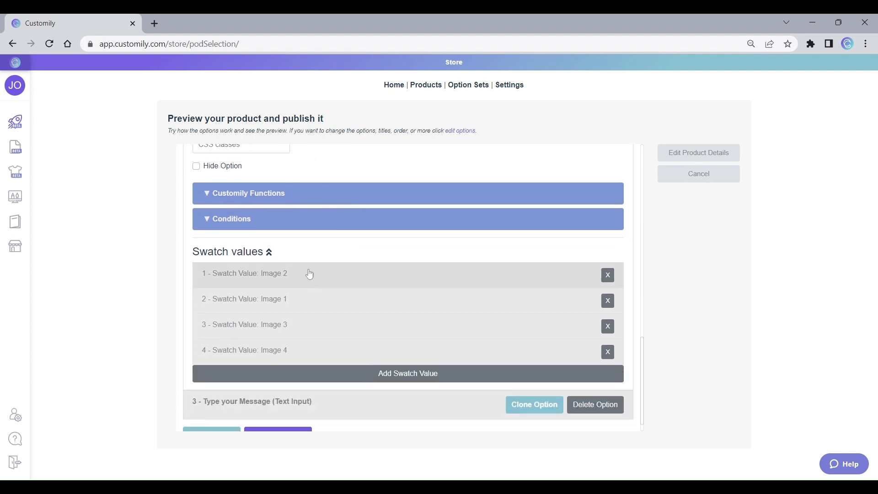
left_click(303, 279)
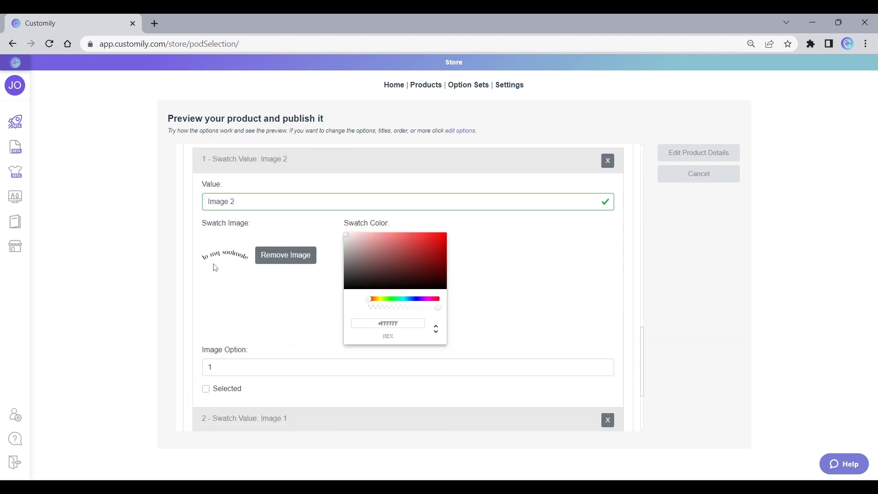
left_click_drag(240, 202, 176, 207)
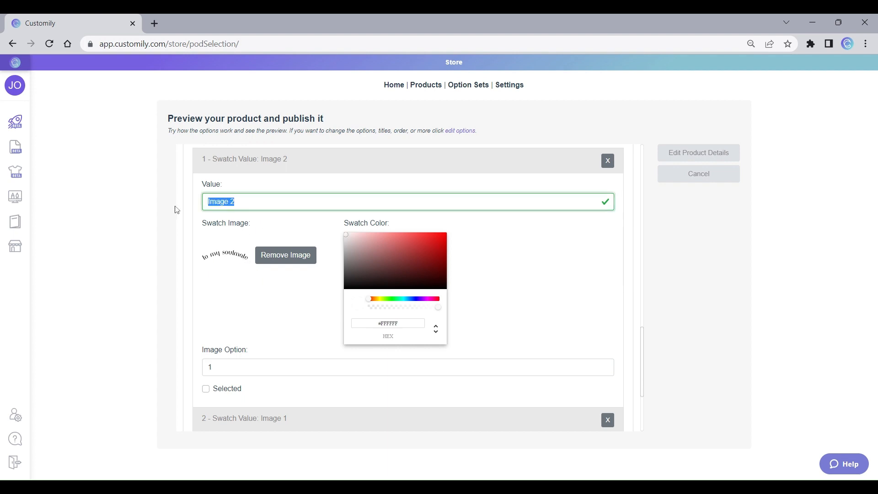
type("To")
type("my Soulmate")
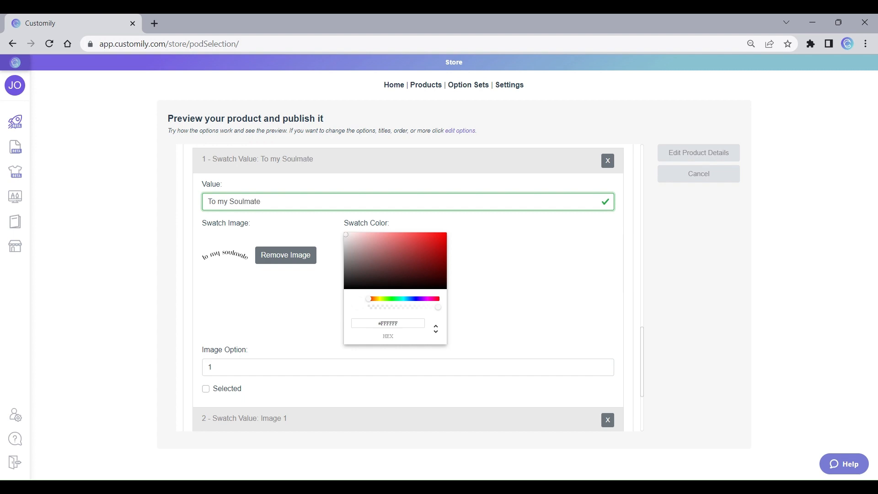
left_click(293, 165)
Step: Rename the second Select Quote swatch value as "to my Mother"
left_click(297, 279)
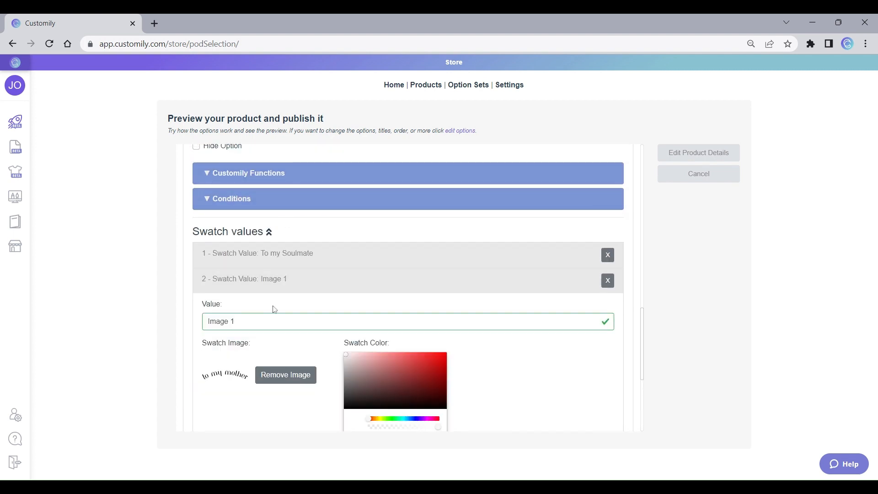
triple_click(275, 321)
type("to ")
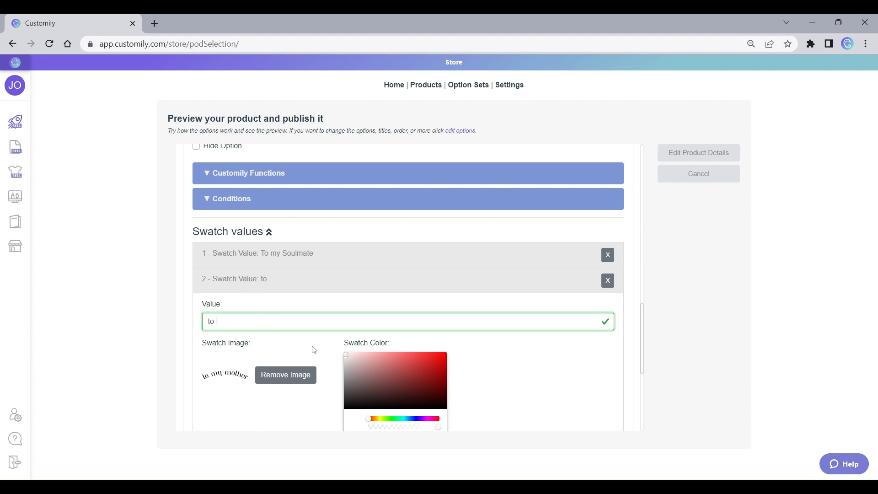
type("my Mother")
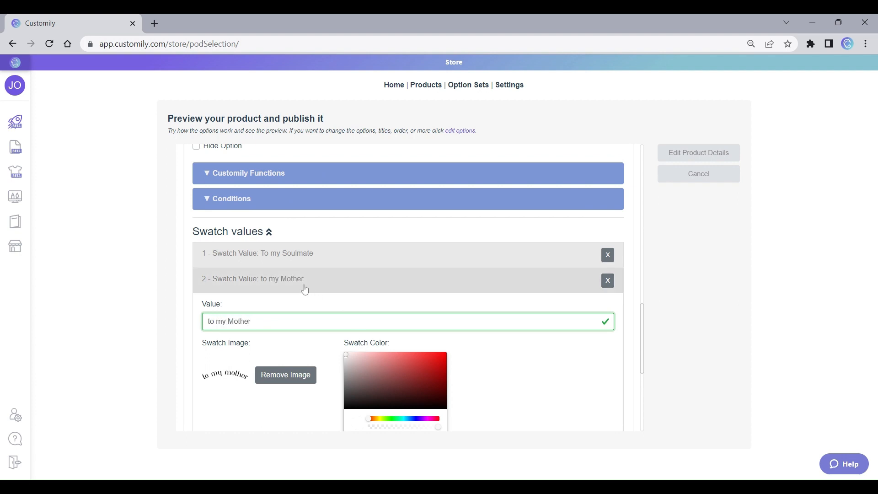
Step: Correct the second Select Quote swatch value to read "To my Mother" with a capital T
key("BackSpace")
key("BackSpace")
type("To")
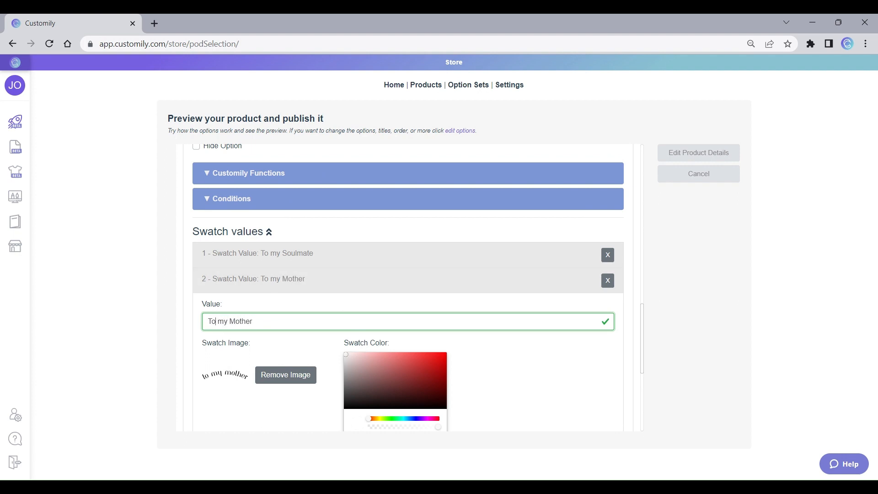
left_click(270, 287)
Step: Rename the third Select Quote swatch value as "To my Daughter"
left_click(265, 304)
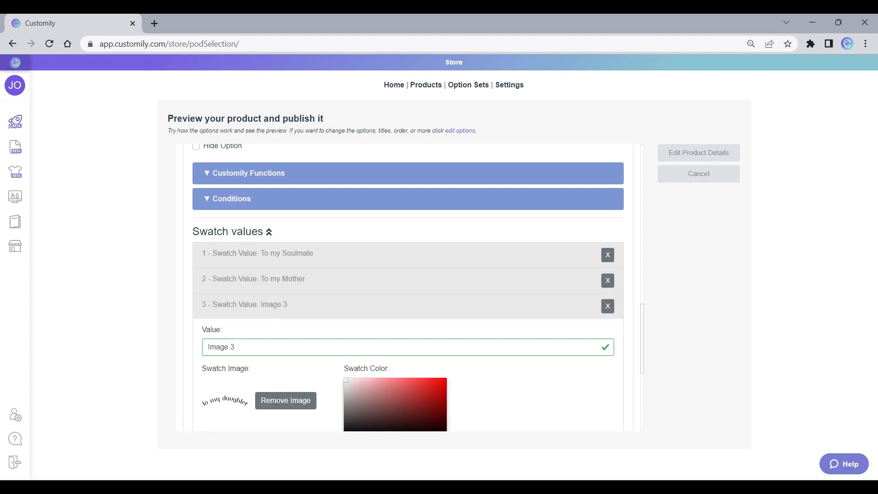
triple_click(231, 347)
type("to my ")
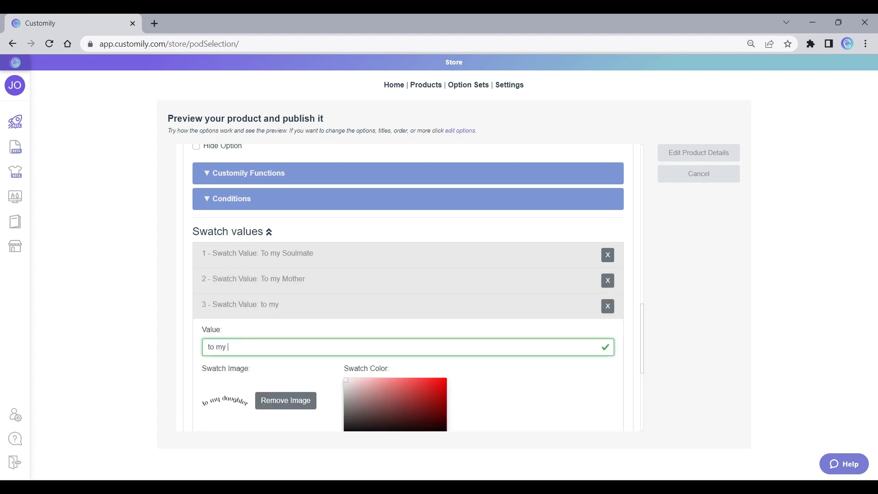
type("Daughte")
key("BackSpace")
key("BackSpace")
type("To")
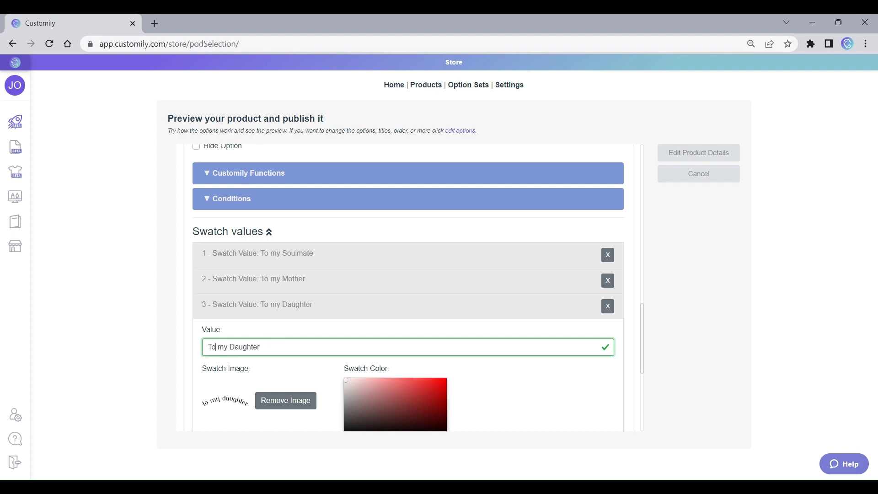
left_click(275, 315)
Step: Rename the fourth Select Quote swatch value as "I'll love you forever"
left_click(277, 331)
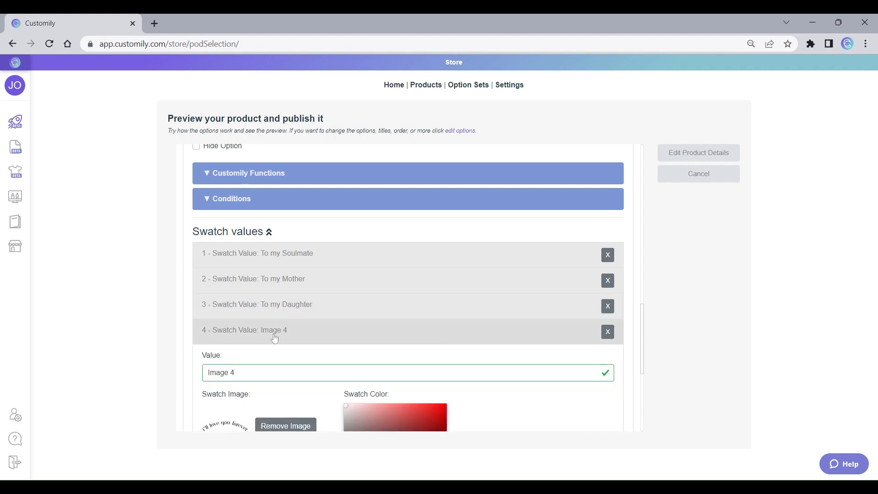
triple_click(222, 373)
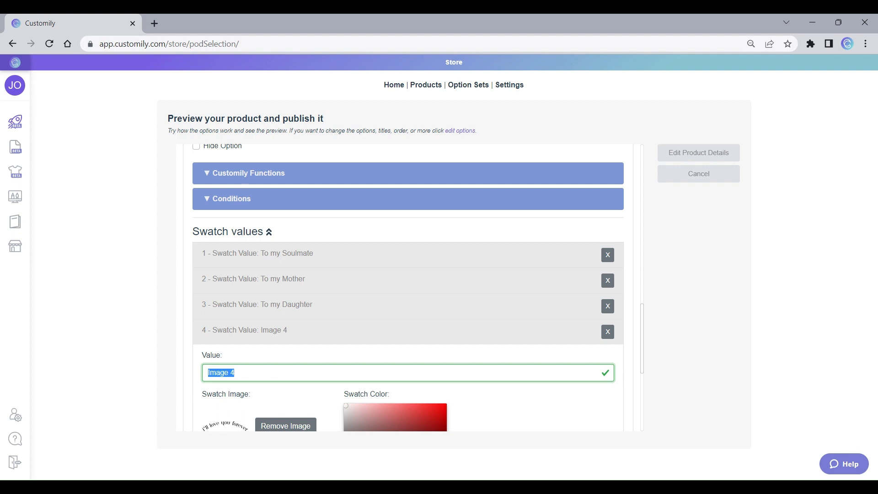
type("I'll love you forever")
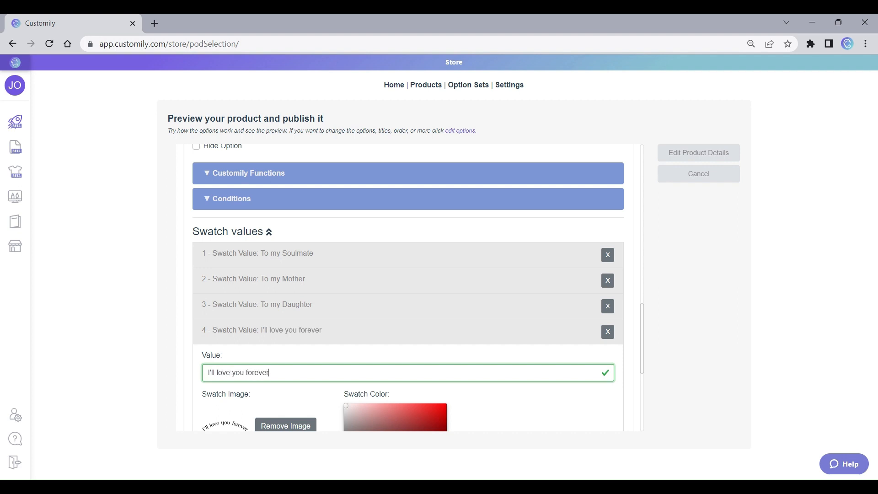
left_click(323, 330)
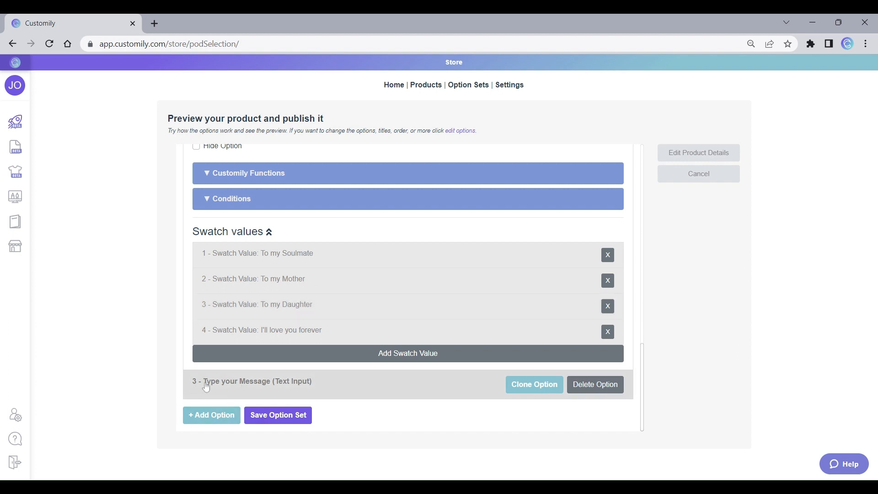
Step: Turn the Type your Message text input option into a textarea
left_click(296, 388)
scroll(296, 388, "down", 8)
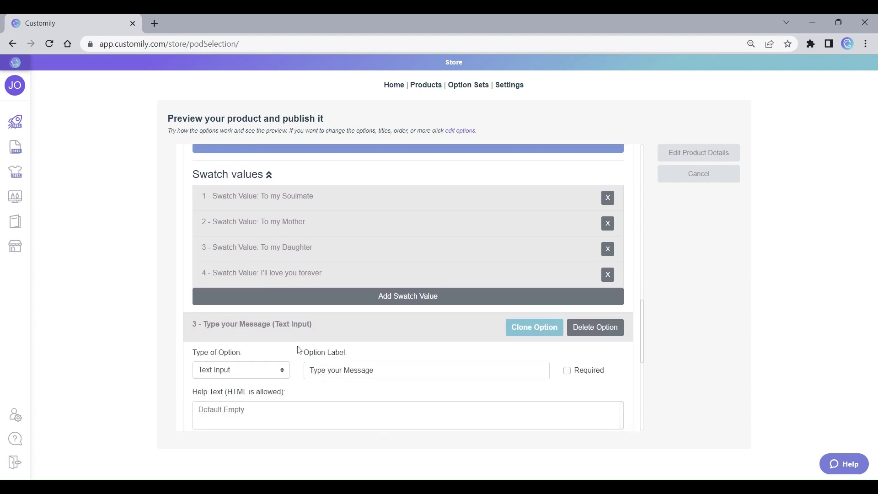
scroll(294, 274, "down", 1)
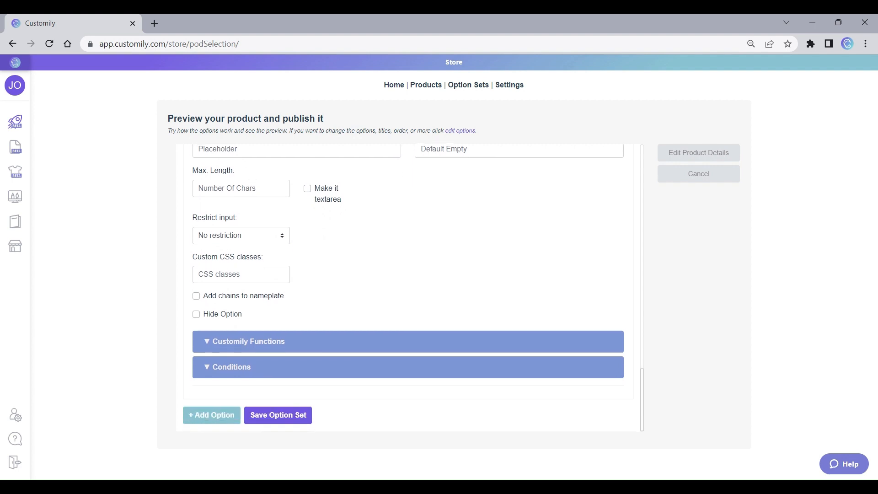
left_click(309, 192)
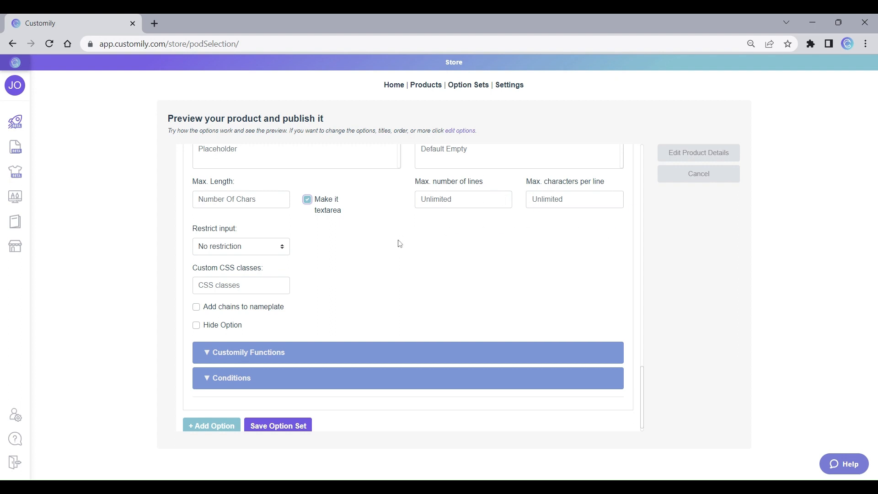
Step: Add the help text "Press the Enter key to jump lines." to the message option and save the option set
scroll(320, 268, "up", 1)
scroll(352, 301, "up", 1)
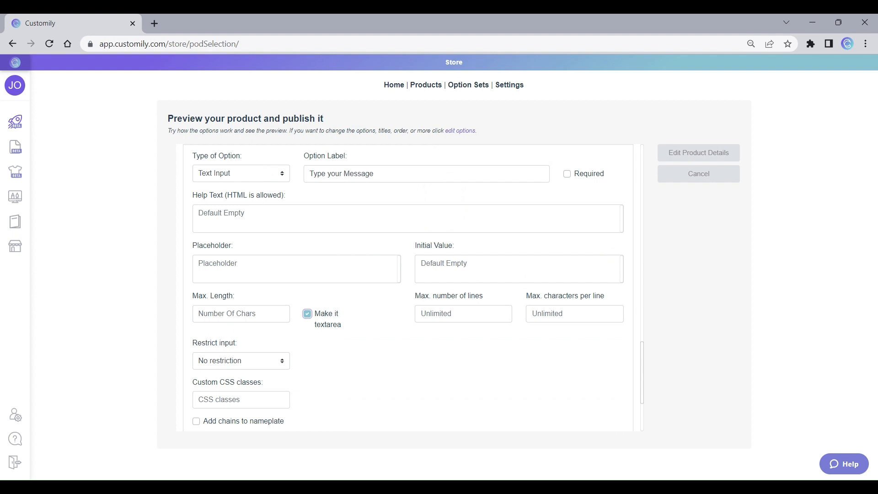
left_click(283, 217)
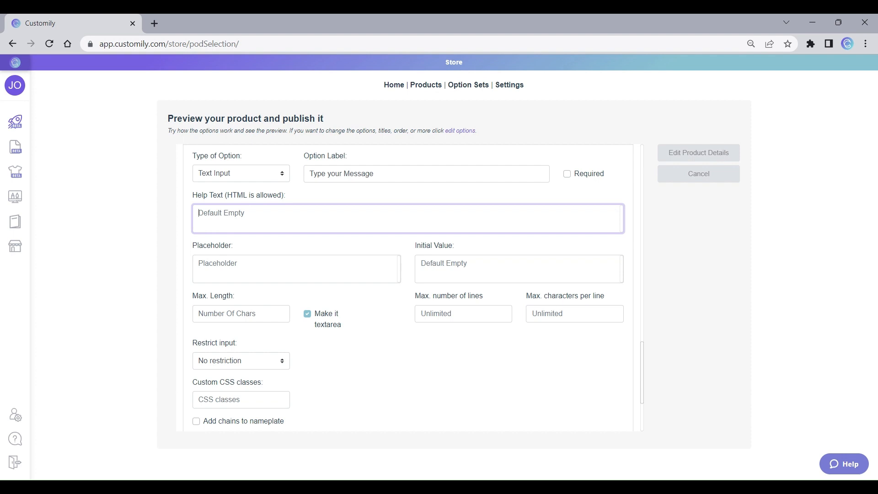
type("Press the Enter key to jump lines.")
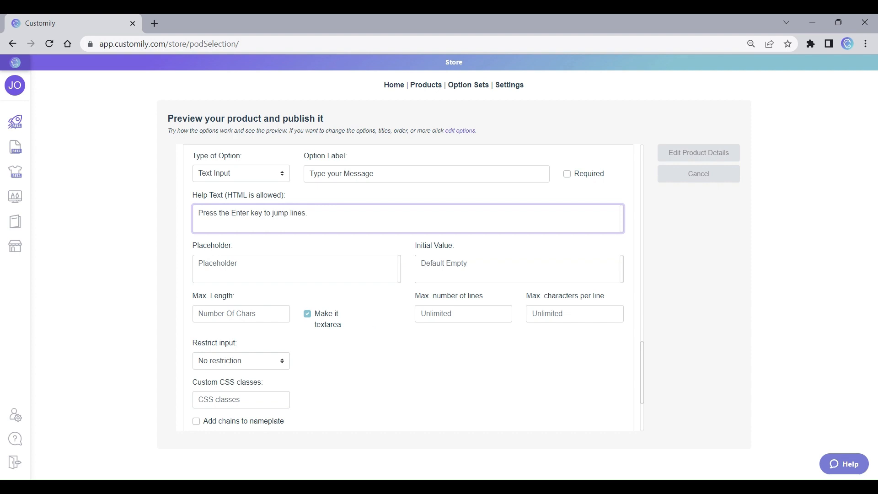
scroll(413, 288, "down", 3)
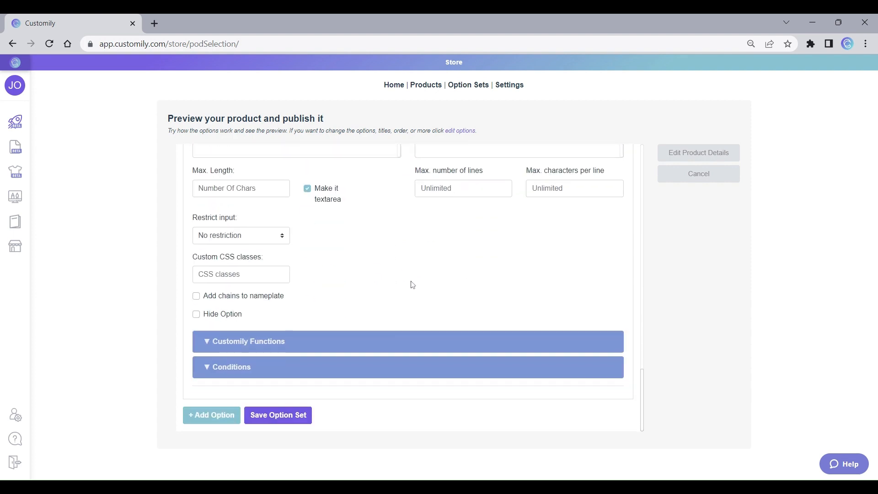
left_click(285, 420)
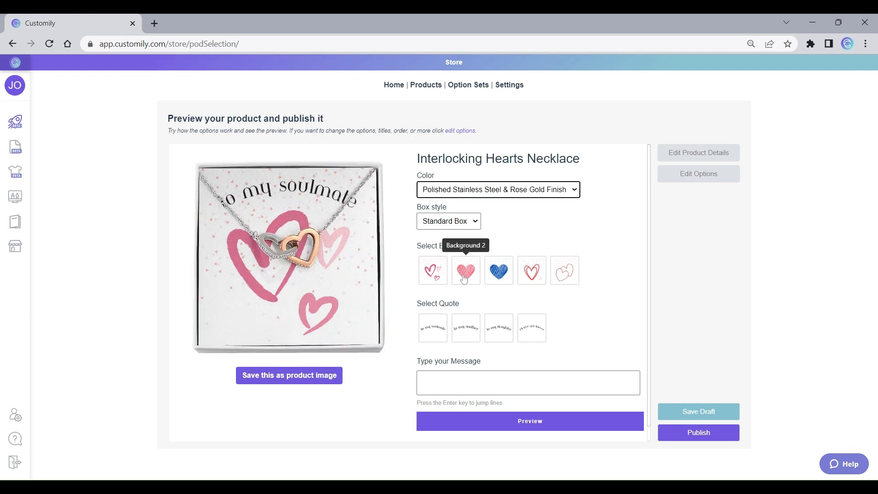
Step: Preview Background 4 with the "I'll love you forever" quote and the two-line message "May years to come find us / together and with our love intact"
left_click(538, 273)
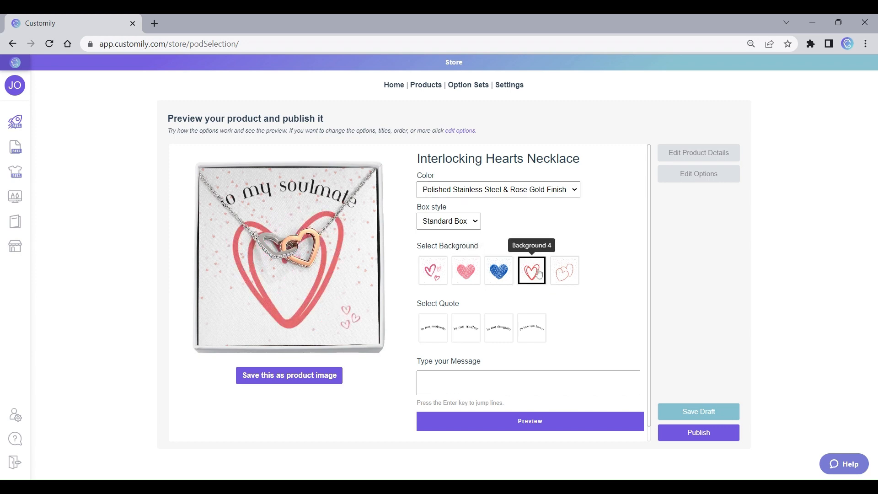
left_click(530, 333)
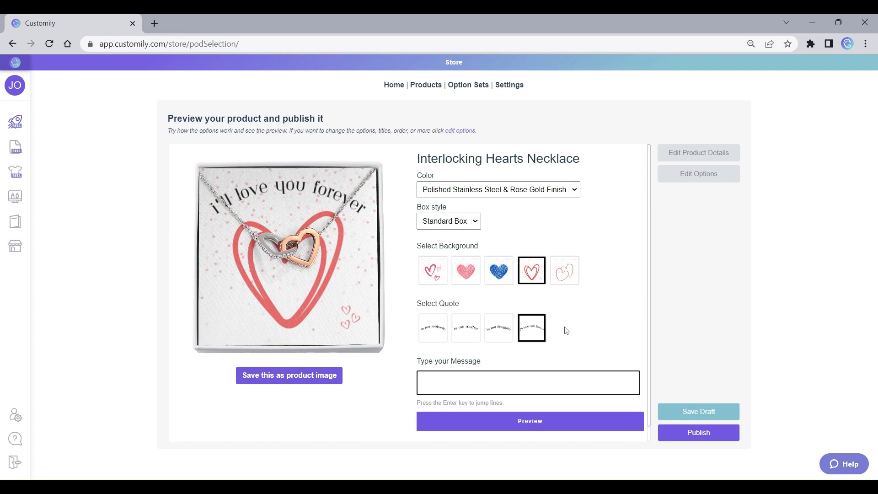
type("May years to com")
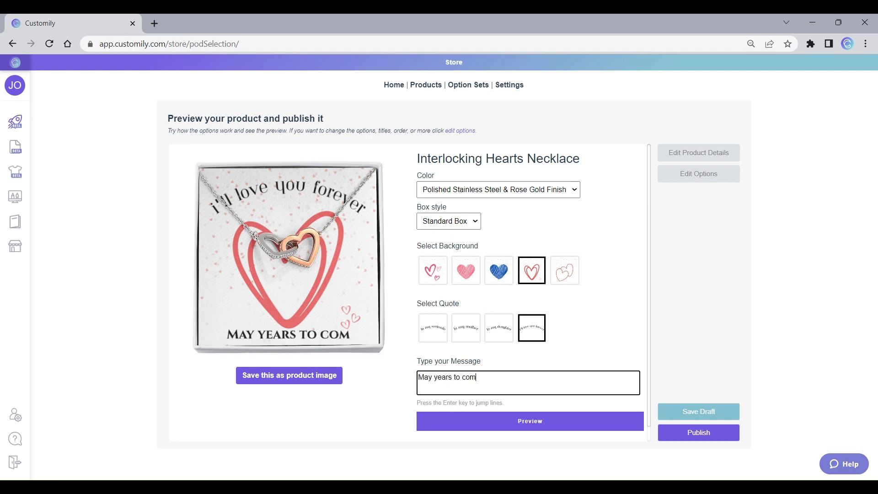
type("e fin")
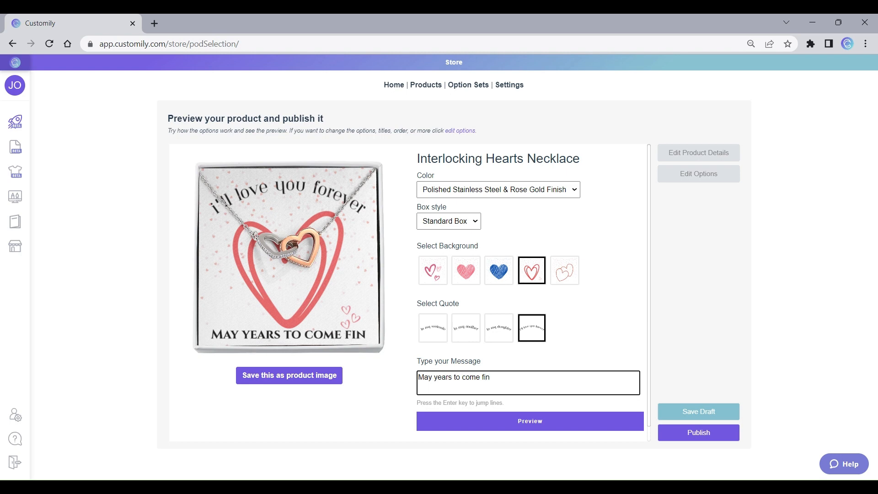
type("d us")
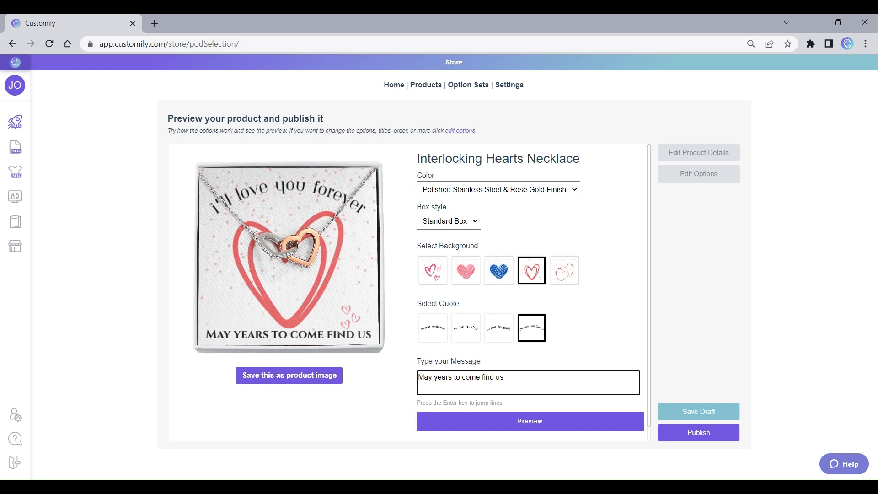
key("Return")
type("to")
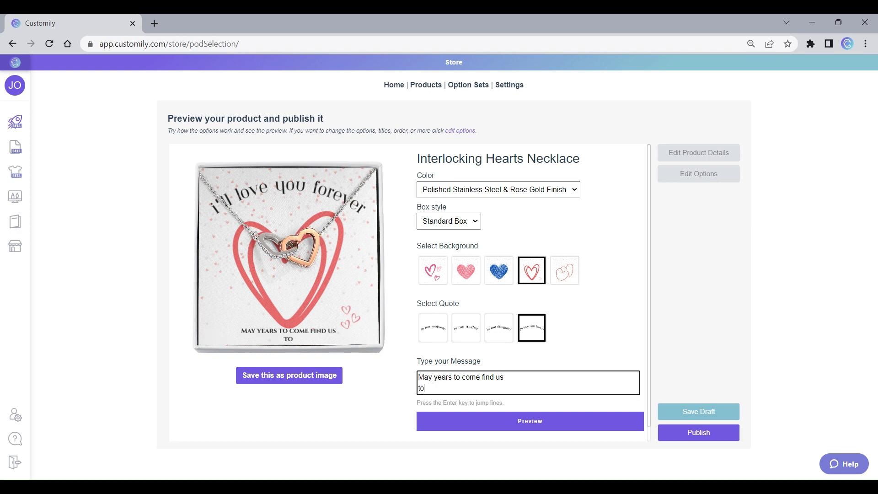
type("gether and with our love intact")
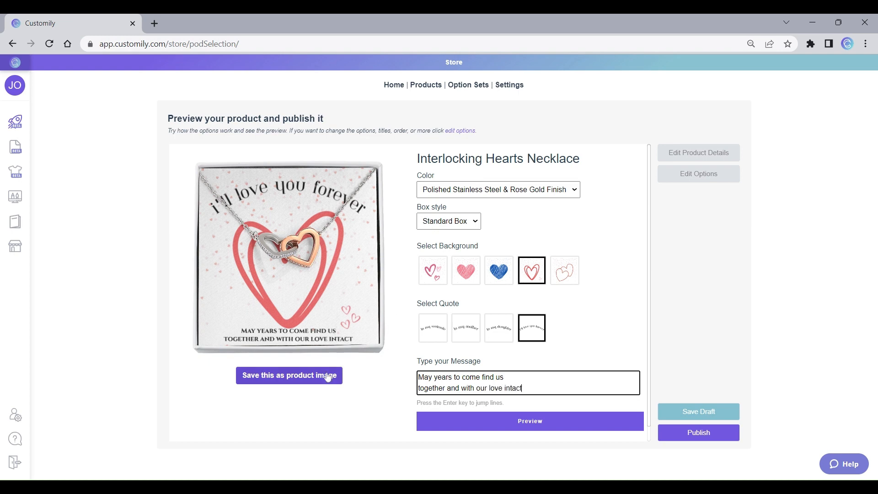
Step: Save the customized necklace preview as the product image and publish the product, acknowledging the Shine On fulfillment notice
left_click(293, 379)
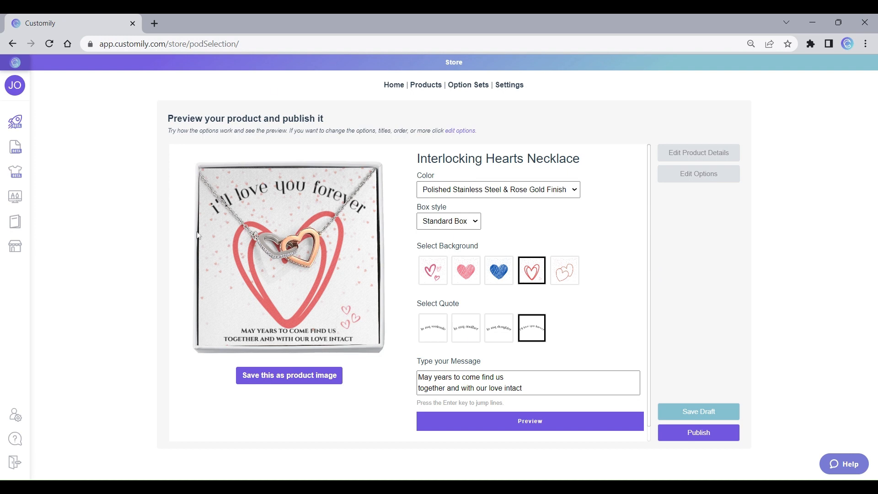
left_click(713, 437)
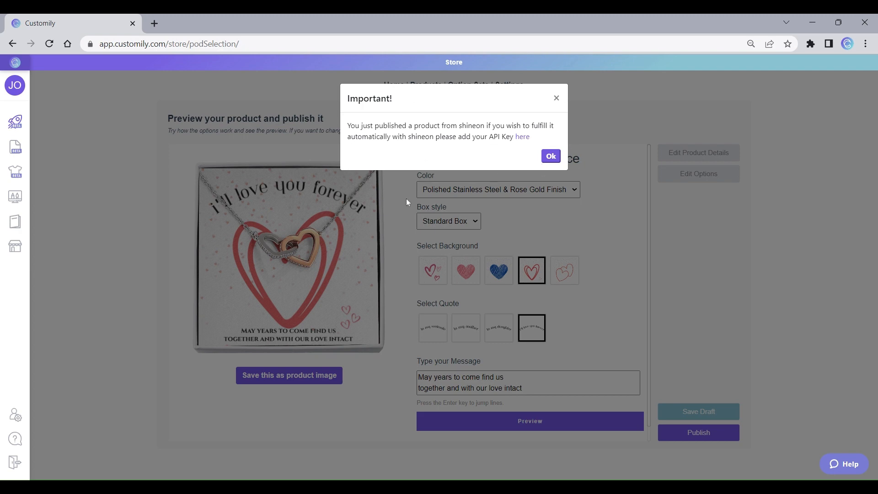
left_click(551, 157)
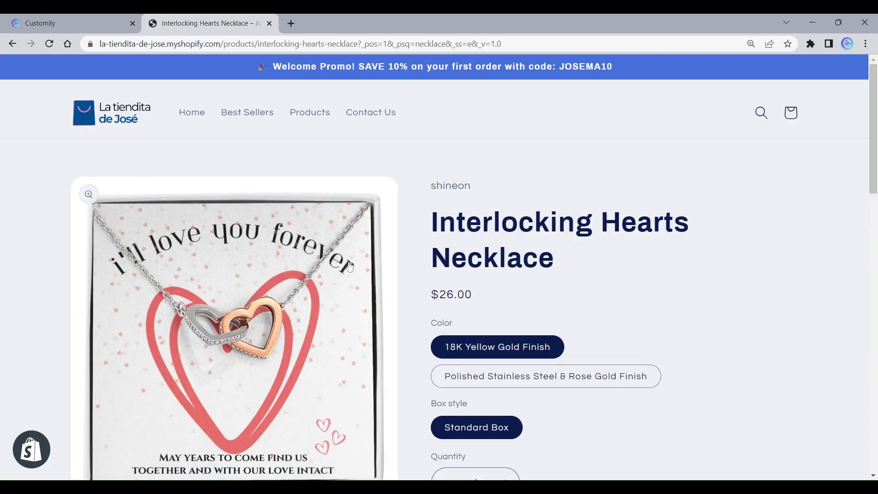
Step: On the Shopify storefront's Interlocking Hearts Necklace page, choose the blue heart background and the "To my Daughter" quote
scroll(629, 246, "down", 1)
scroll(629, 246, "down", 3)
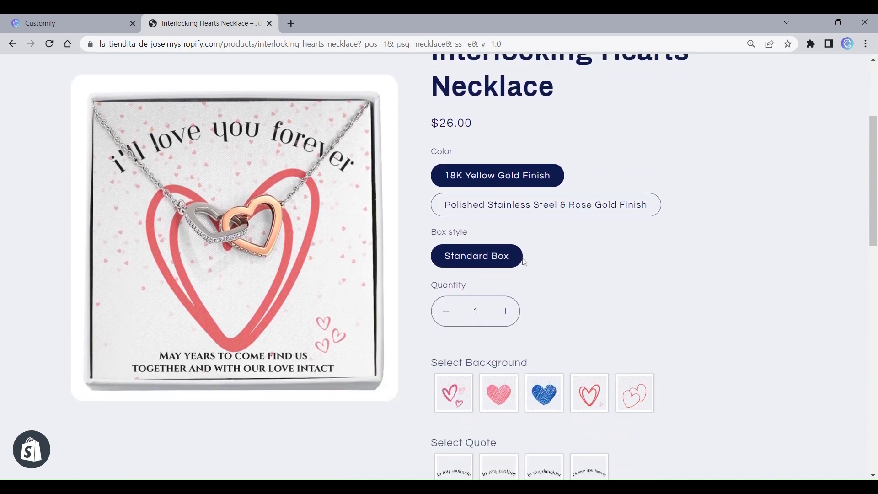
left_click(537, 396)
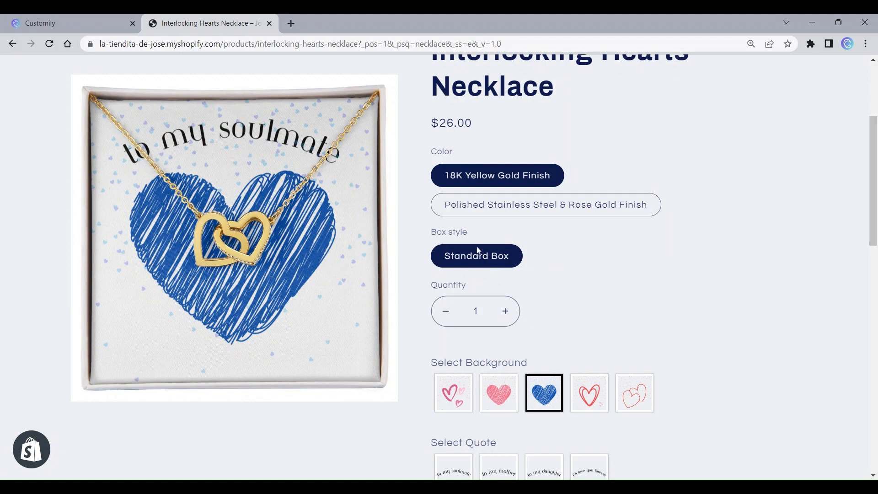
scroll(590, 270, "down", 2)
scroll(594, 272, "down", 2)
left_click(552, 375)
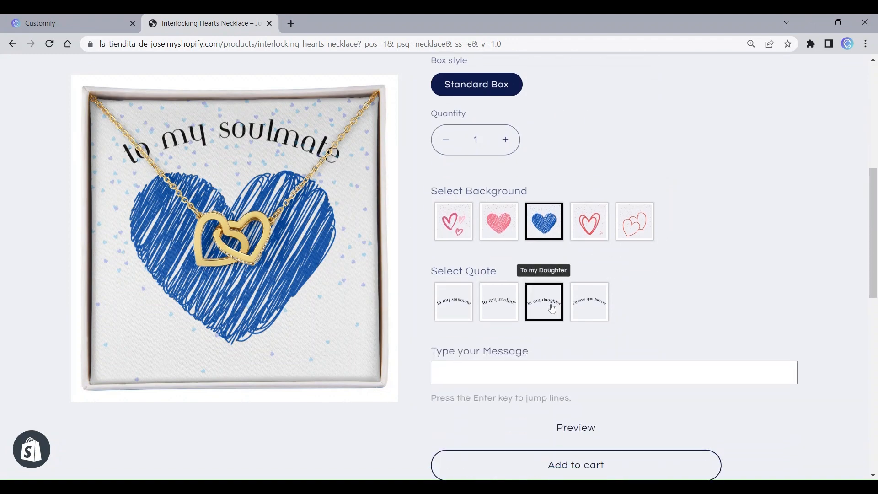
scroll(552, 310, "down", 4)
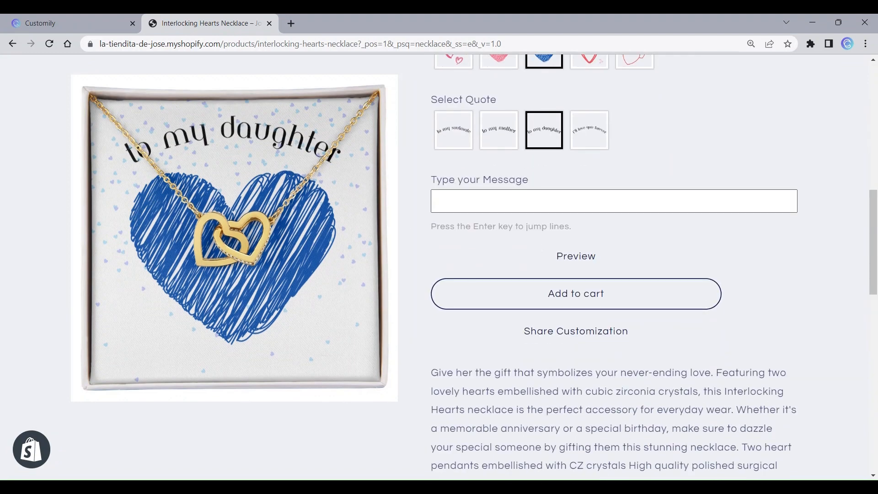